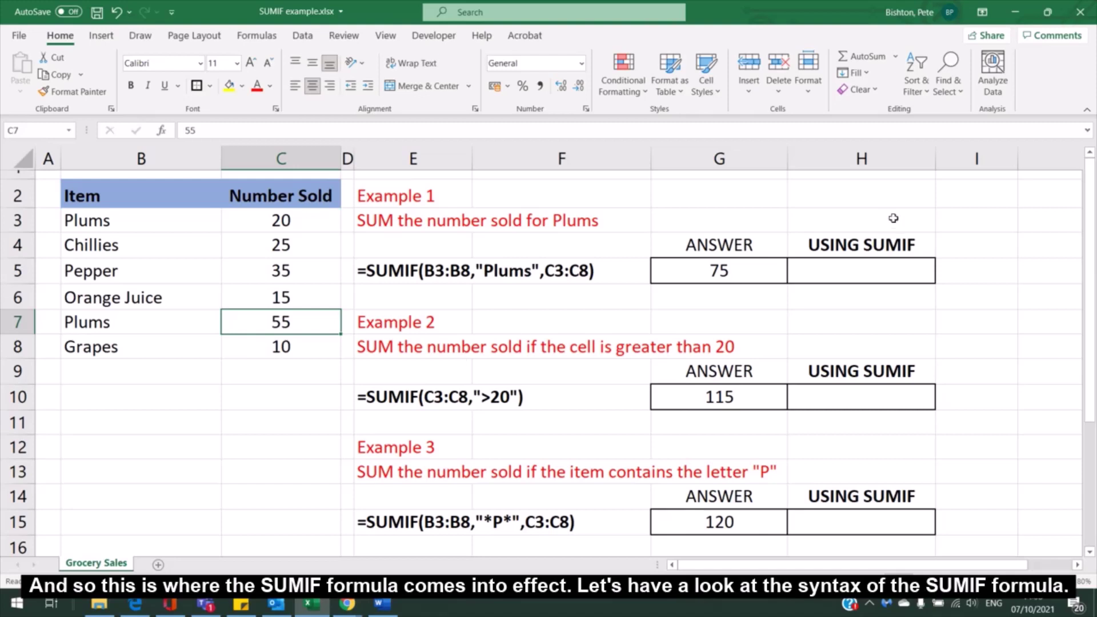
# Begin a SUMIF formula in H5 for Example 1, using the items in B3:B8 as the range.
pyautogui.click(844, 268)
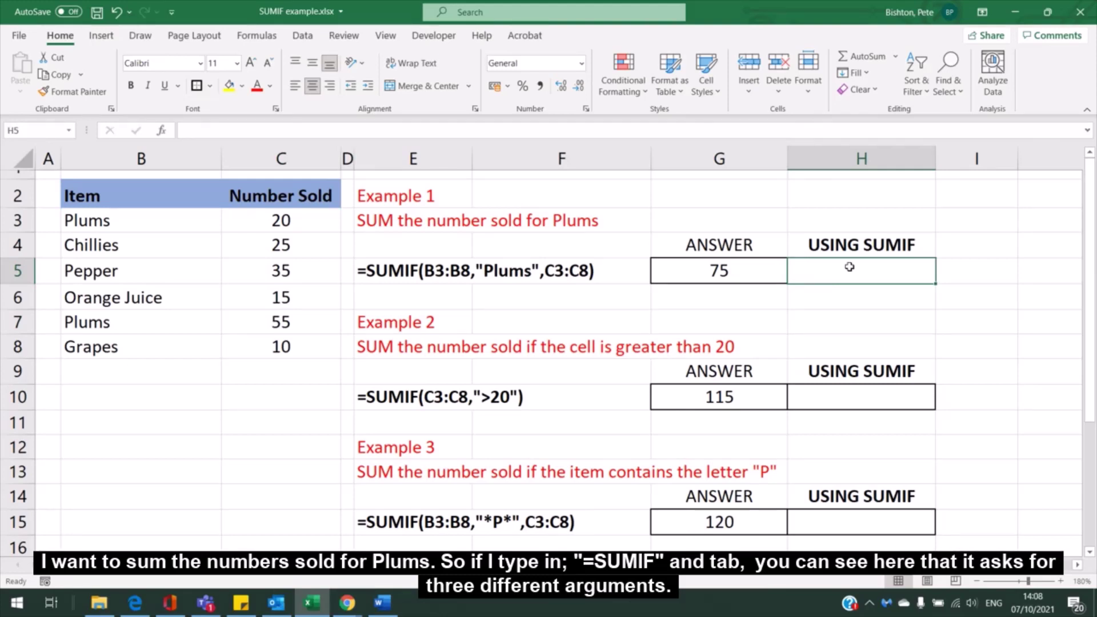
pyautogui.write('=')
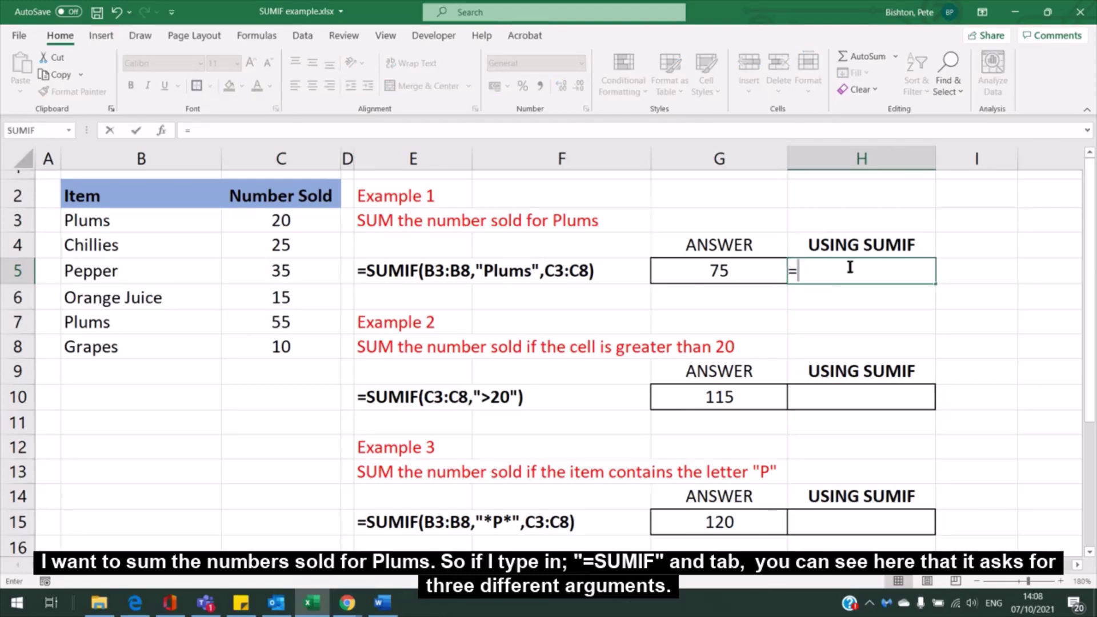
pyautogui.write('sumif')
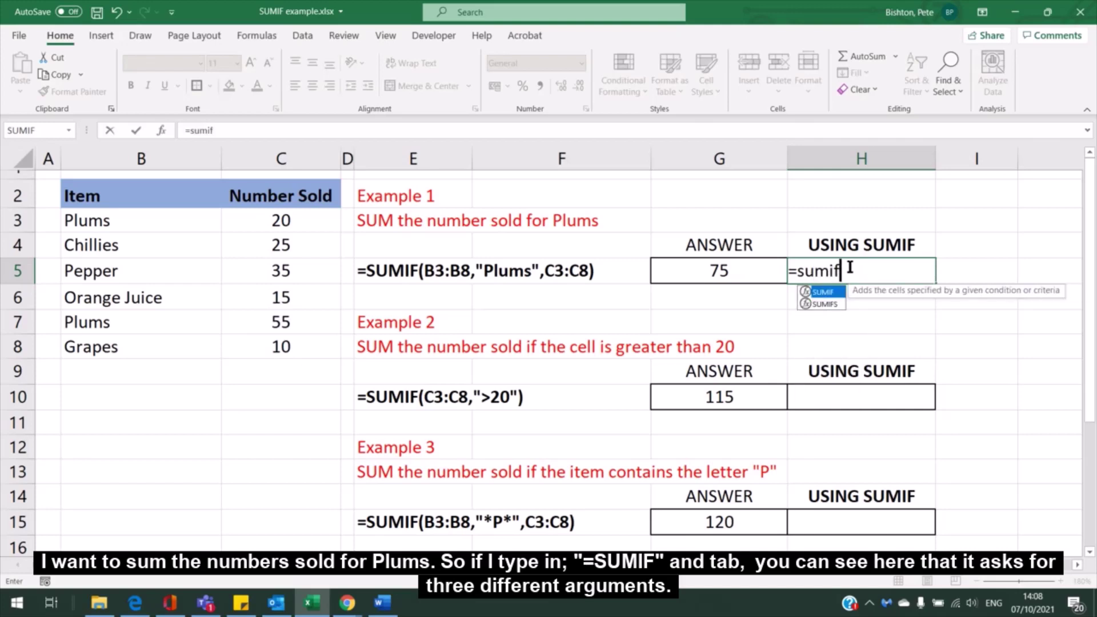
pyautogui.press('Tab')
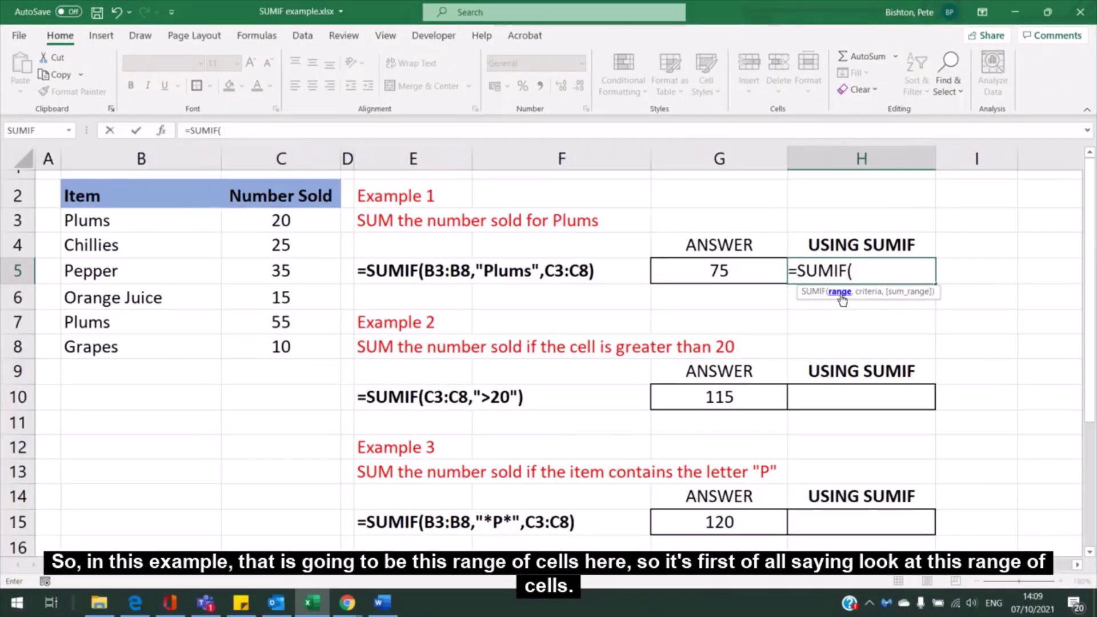
pyautogui.click(122, 217)
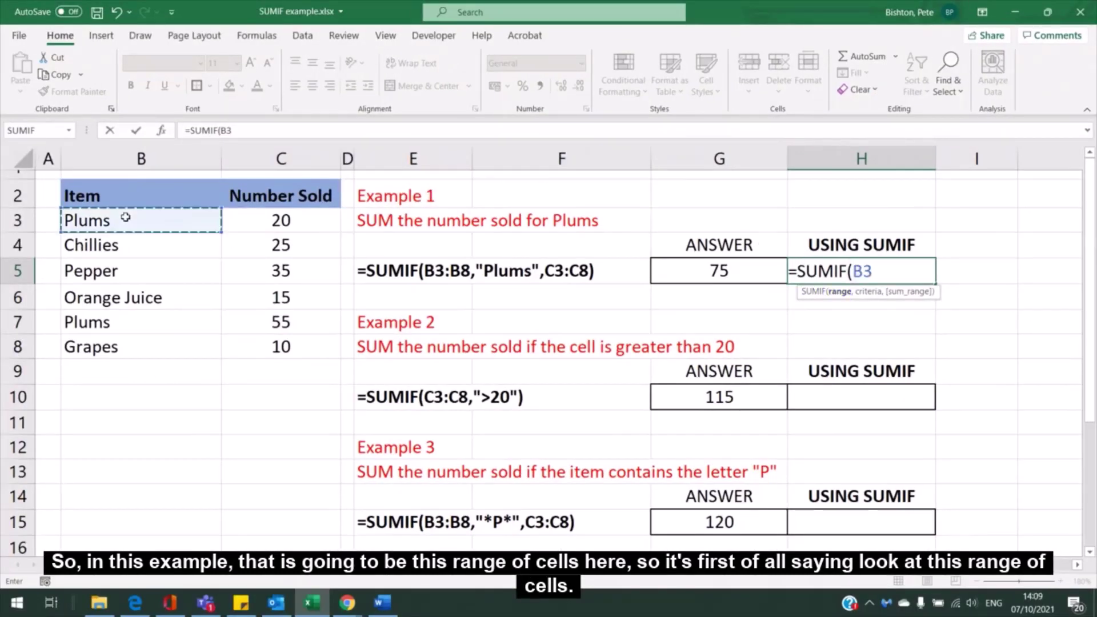
pyautogui.moveTo(123, 271); pyautogui.dragTo(118, 343)
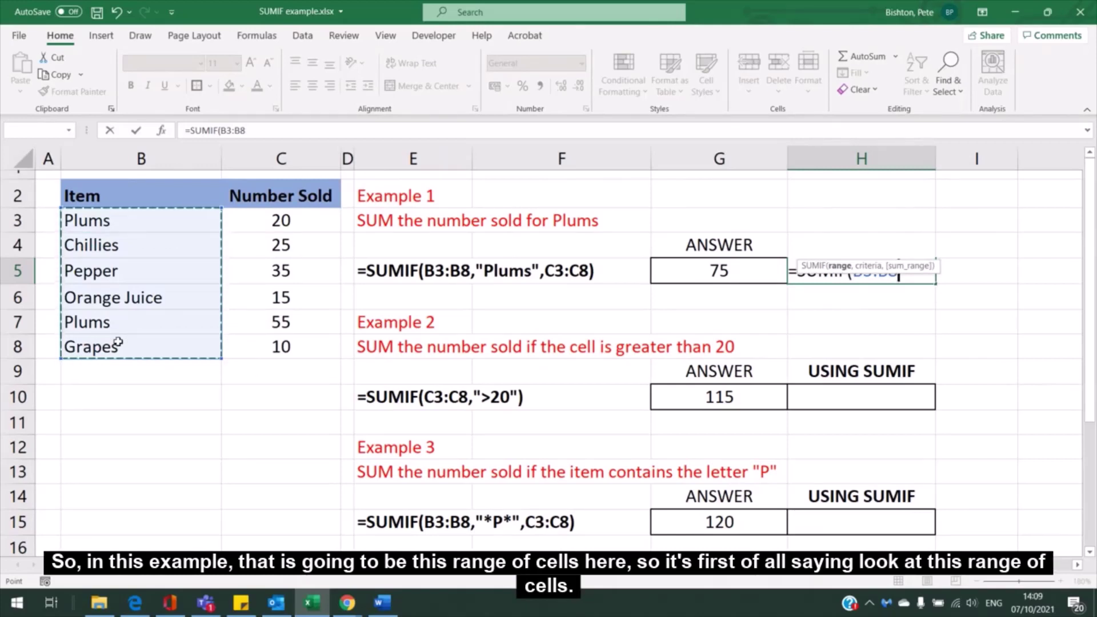
pyautogui.write(',')
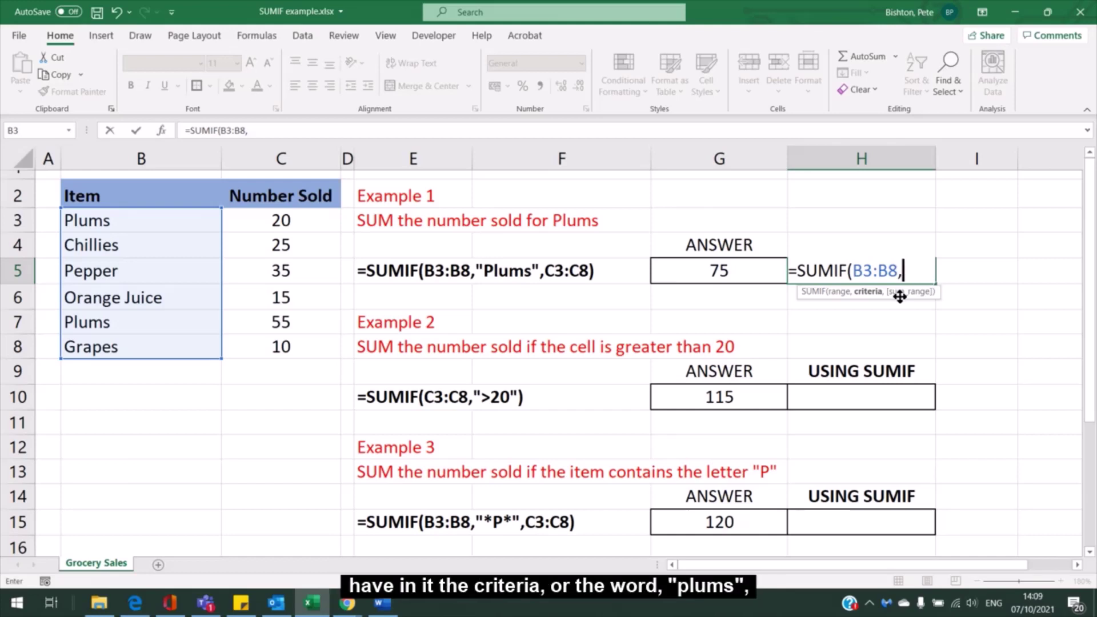
# Complete the H5 formula with the criterion "Plums" and the sum range C3:C8.
pyautogui.write('"Plums')
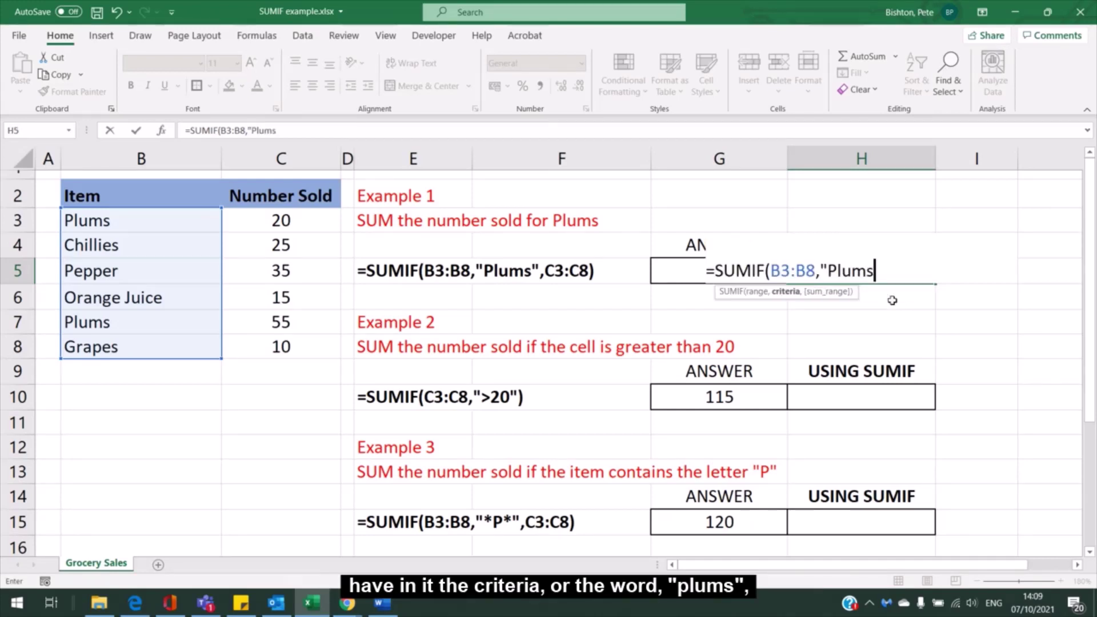
pyautogui.write('"')
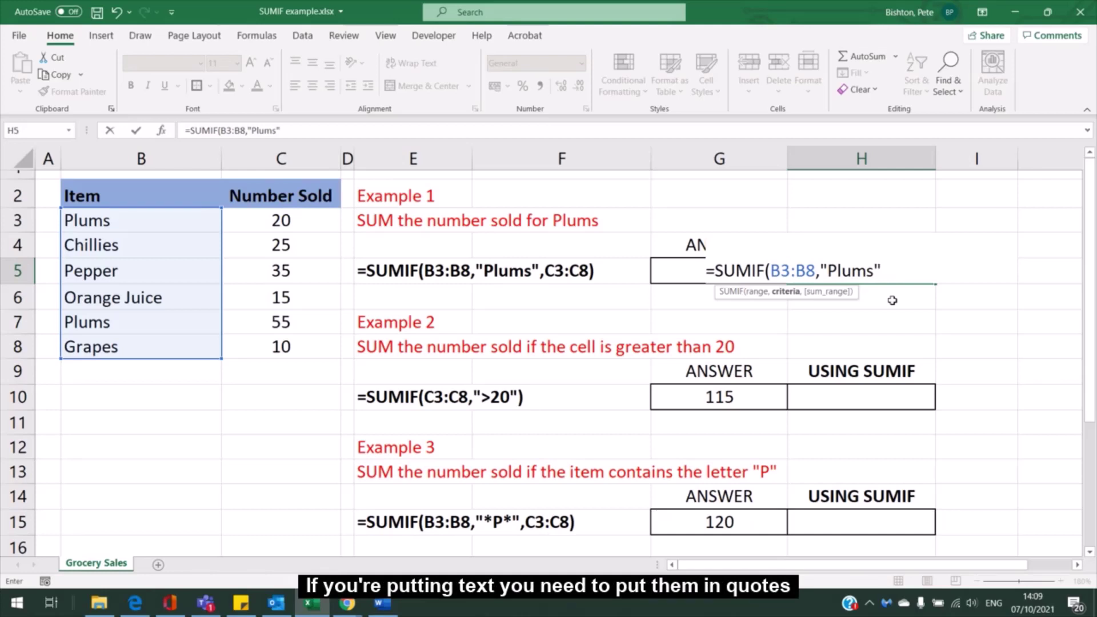
pyautogui.write(',')
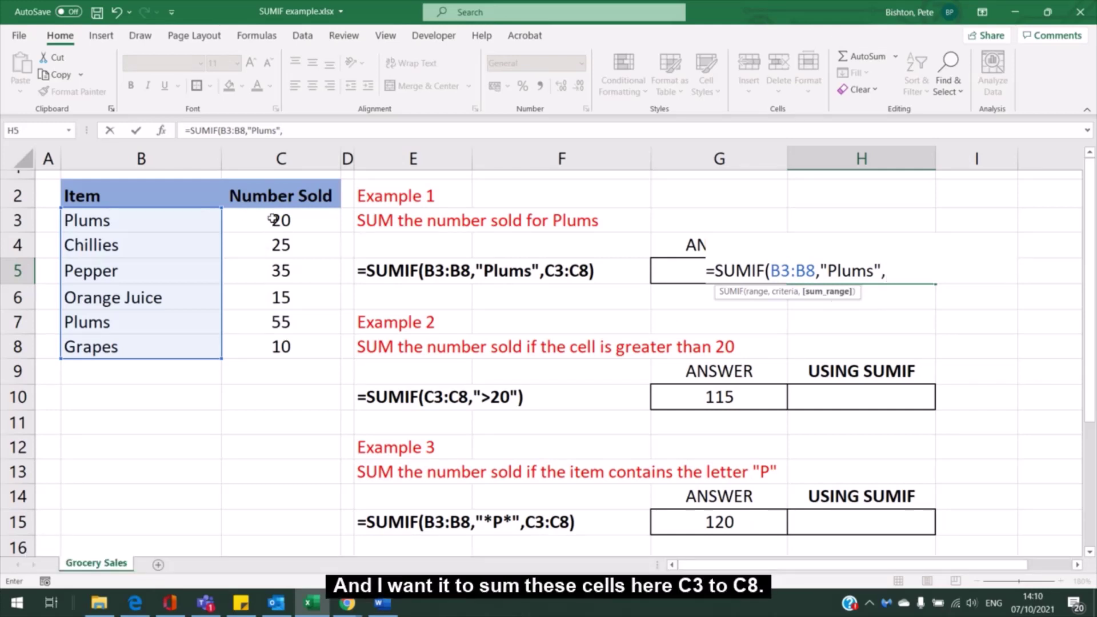
pyautogui.moveTo(272, 218); pyautogui.dragTo(264, 352)
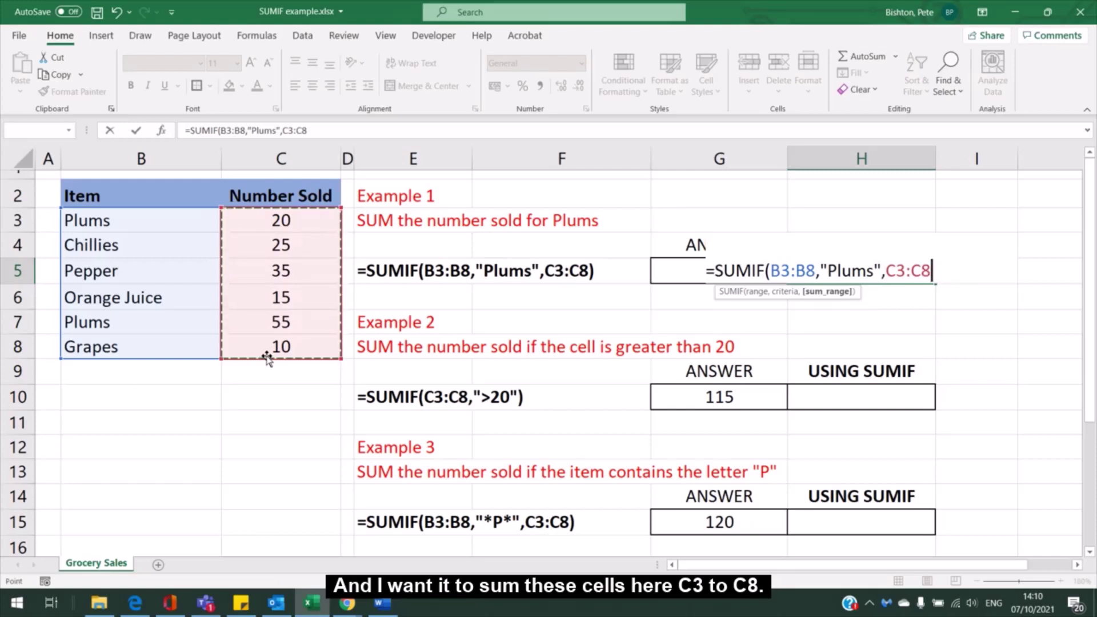
pyautogui.write(')')
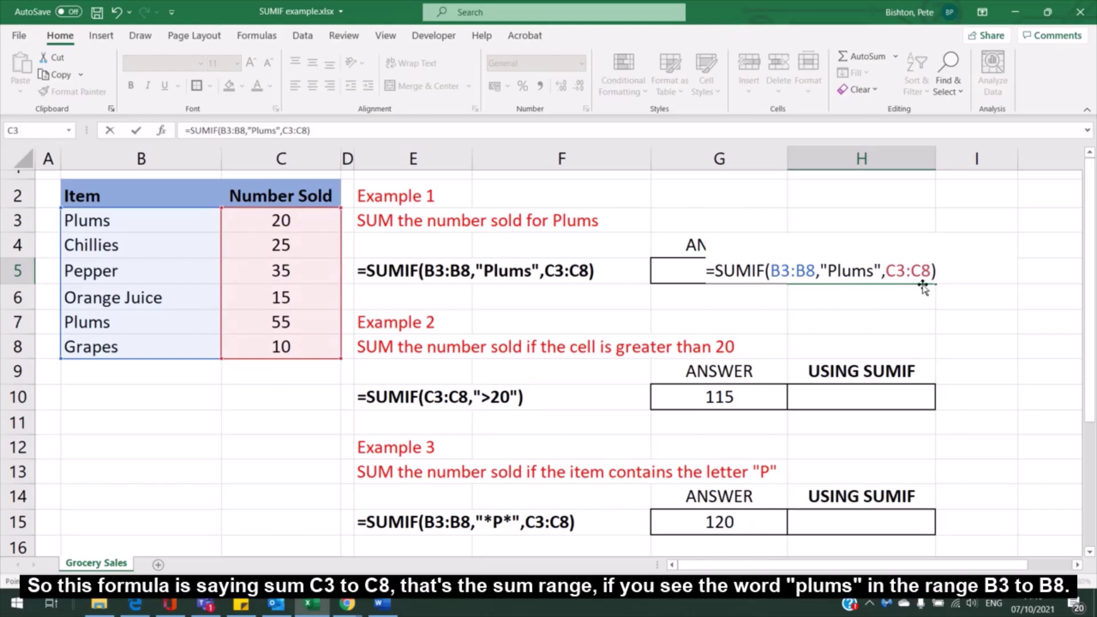
pyautogui.click(784, 287)
pyautogui.click(881, 301)
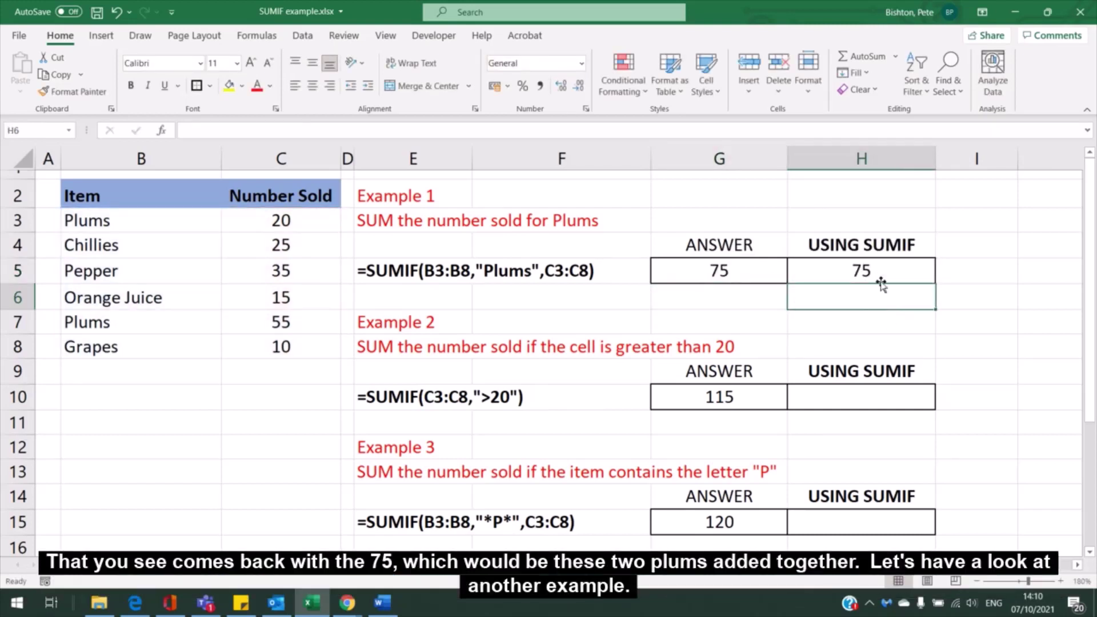
# Check the Example 1 result by selecting the two Plums quantities, C3 and C7, together.
pyautogui.click(267, 221)
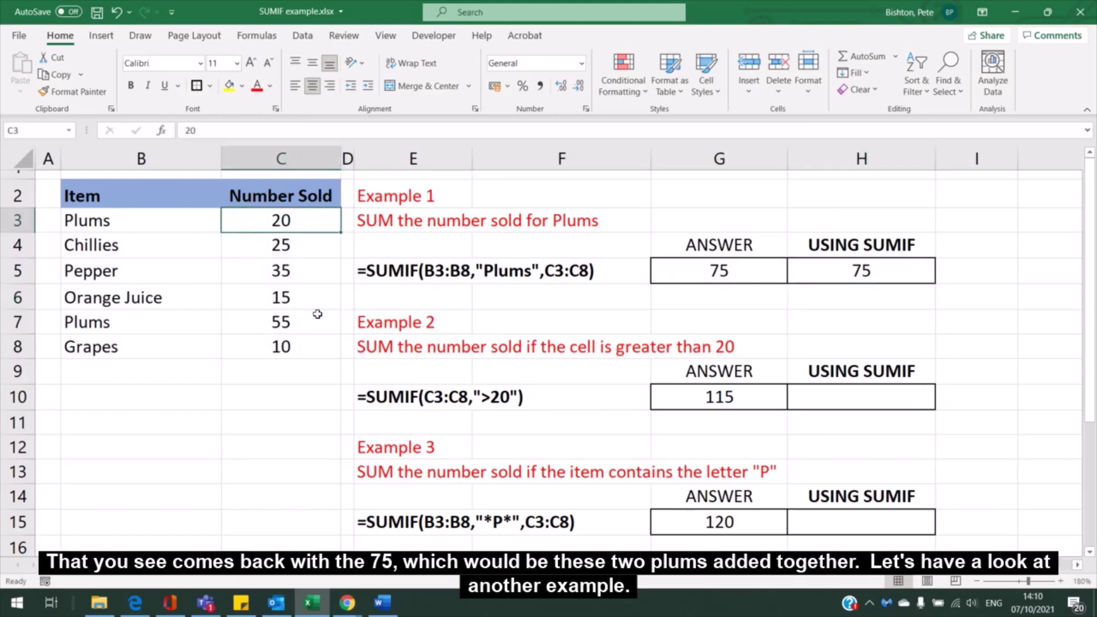
pyautogui.keyDown('ctrl'); pyautogui.click(277, 320); pyautogui.keyUp('ctrl')
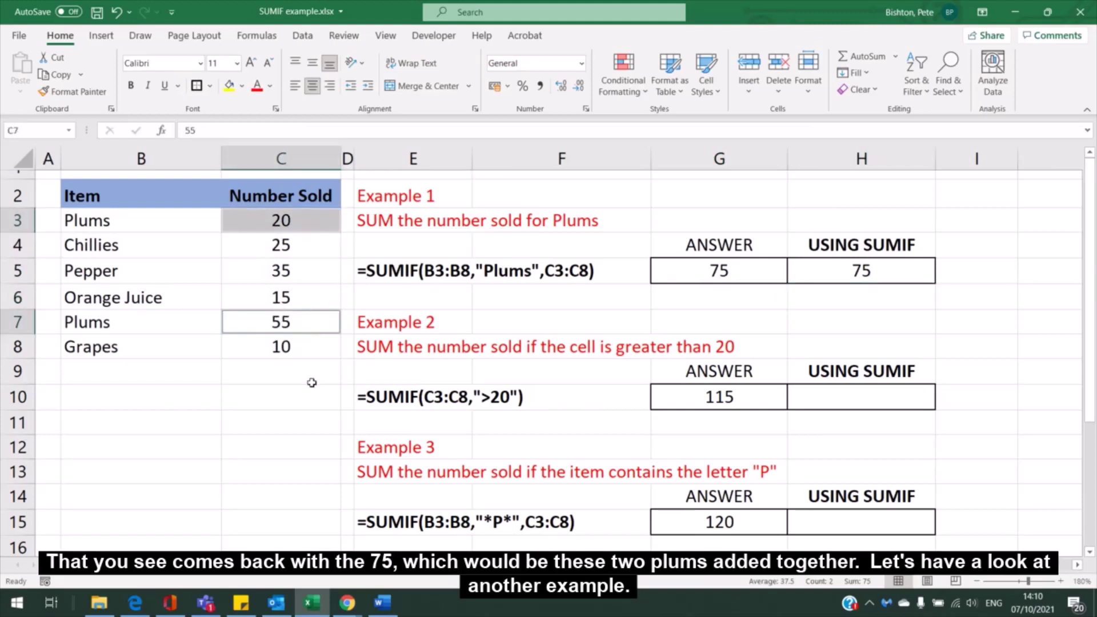
pyautogui.click(840, 321)
# Begin a SUMIF formula in H10 for Example 2, using the Number Sold values in C3:C8 as the range.
pyautogui.click(835, 399)
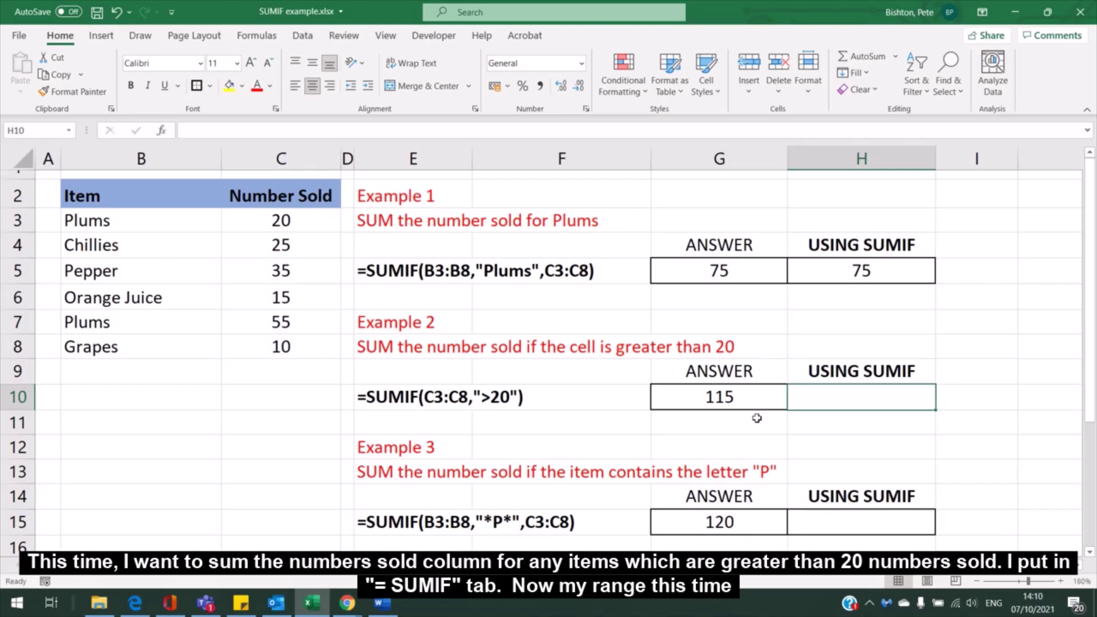
pyautogui.write('=s')
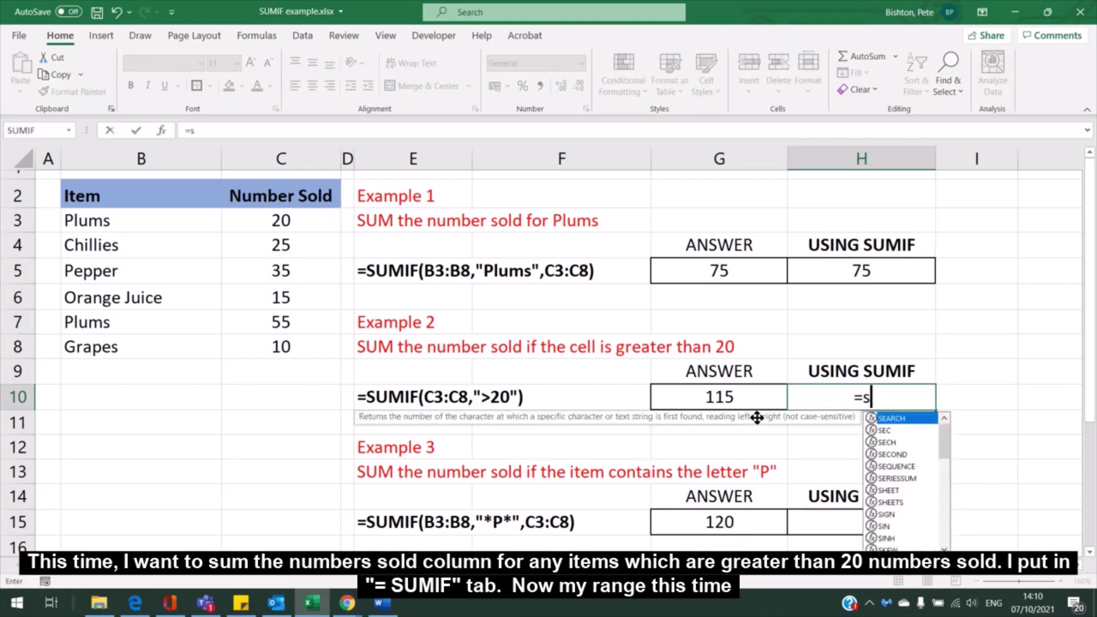
pyautogui.write('umif')
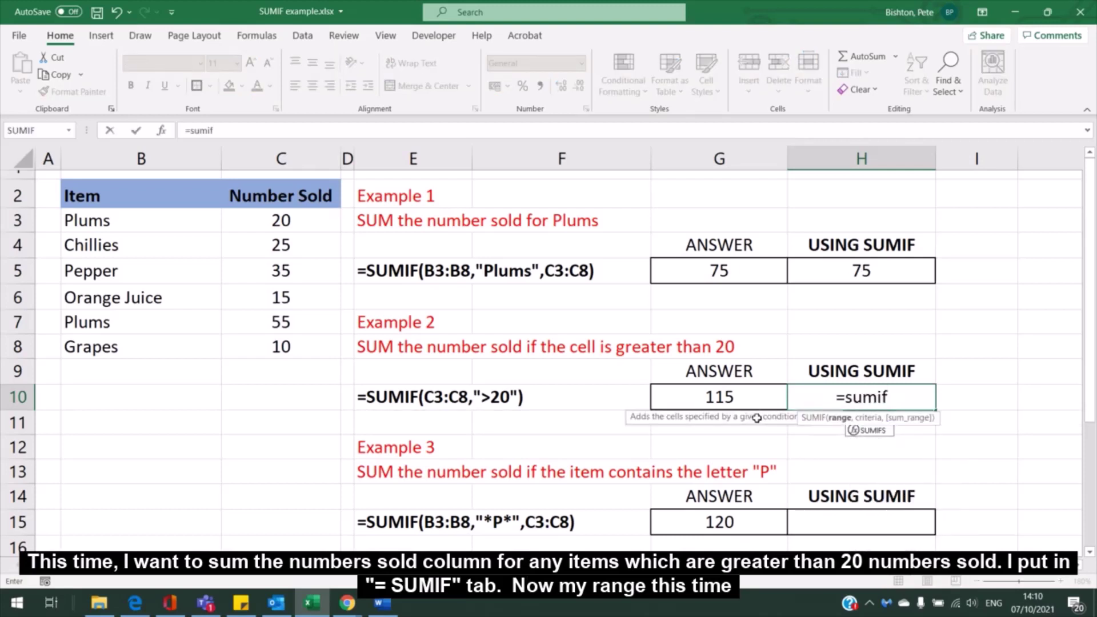
pyautogui.press('Tab')
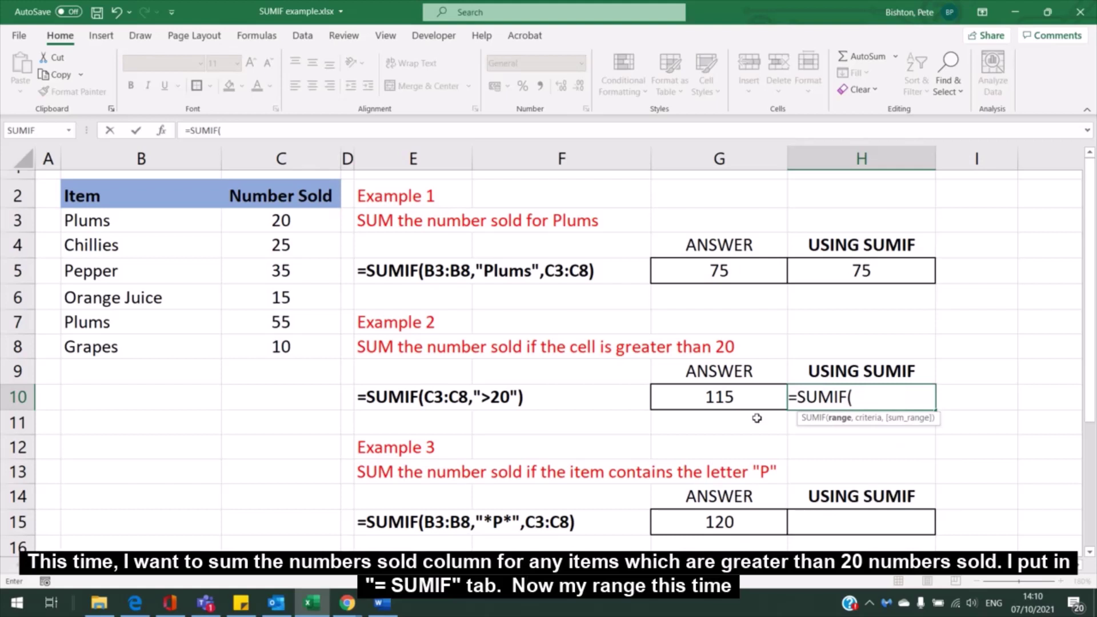
pyautogui.click(269, 221)
pyautogui.moveTo(267, 237); pyautogui.dragTo(269, 352)
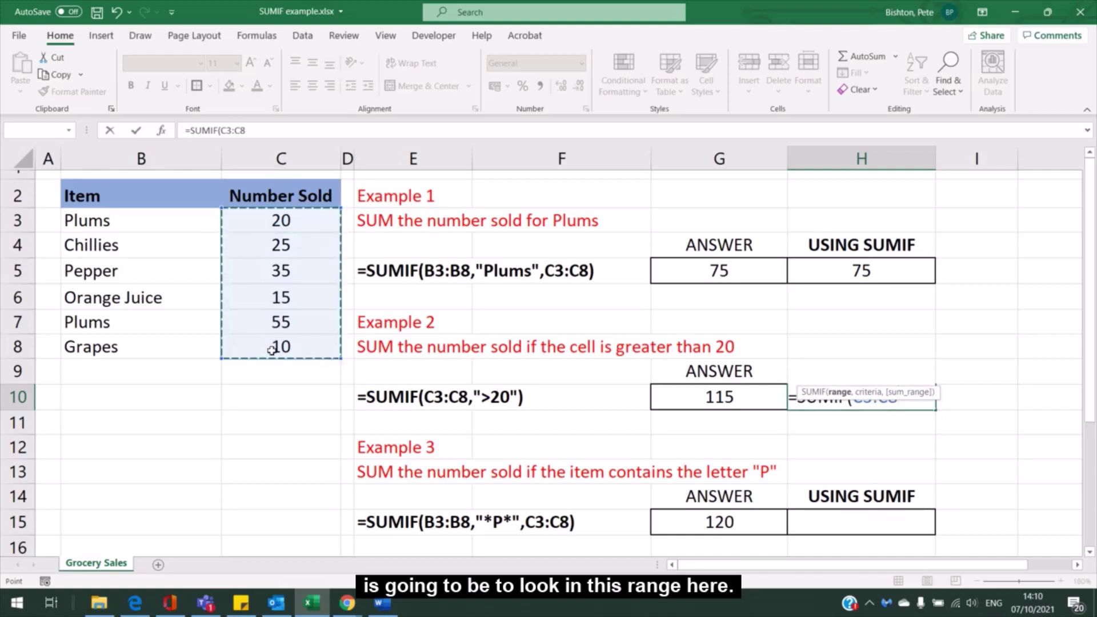
pyautogui.write(',')
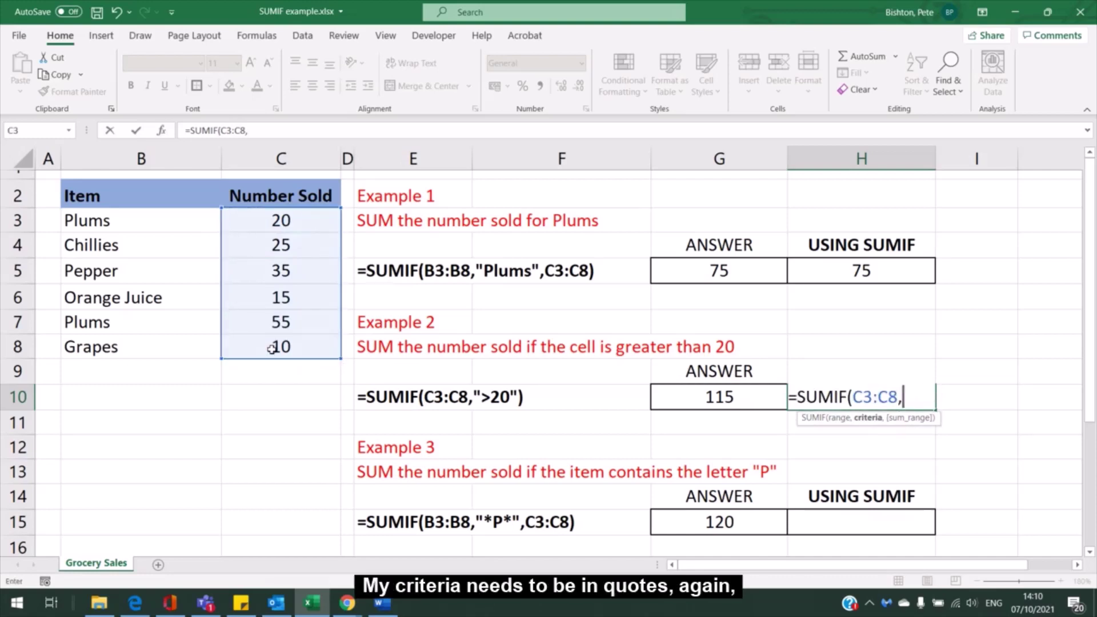
# Complete the H10 formula with the criterion ">20" and no separate sum range.
pyautogui.write('"')
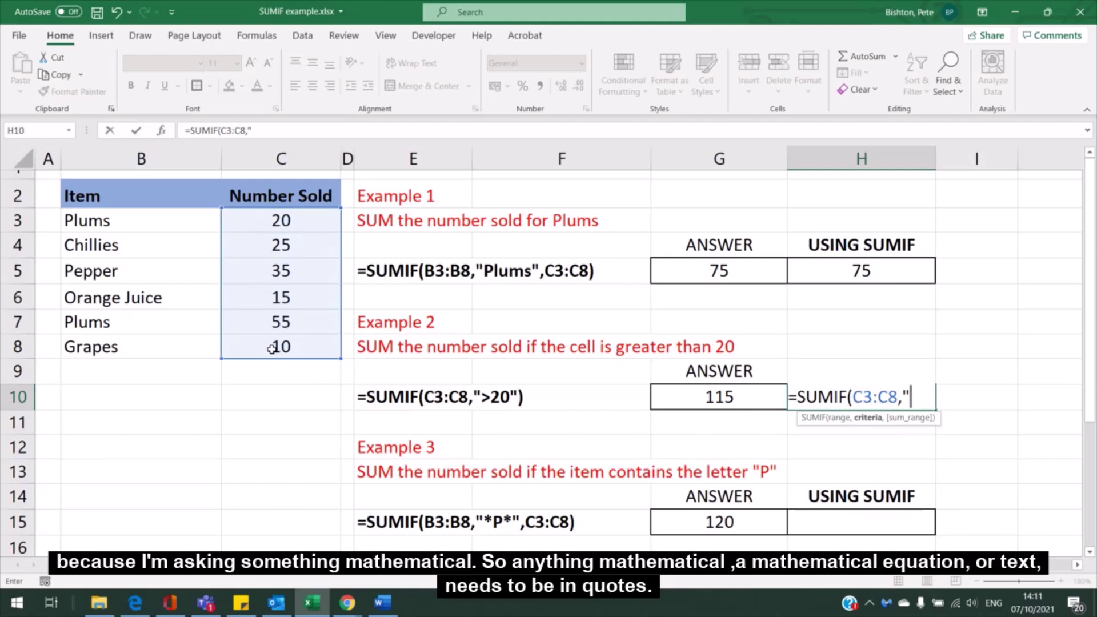
pyautogui.write('>')
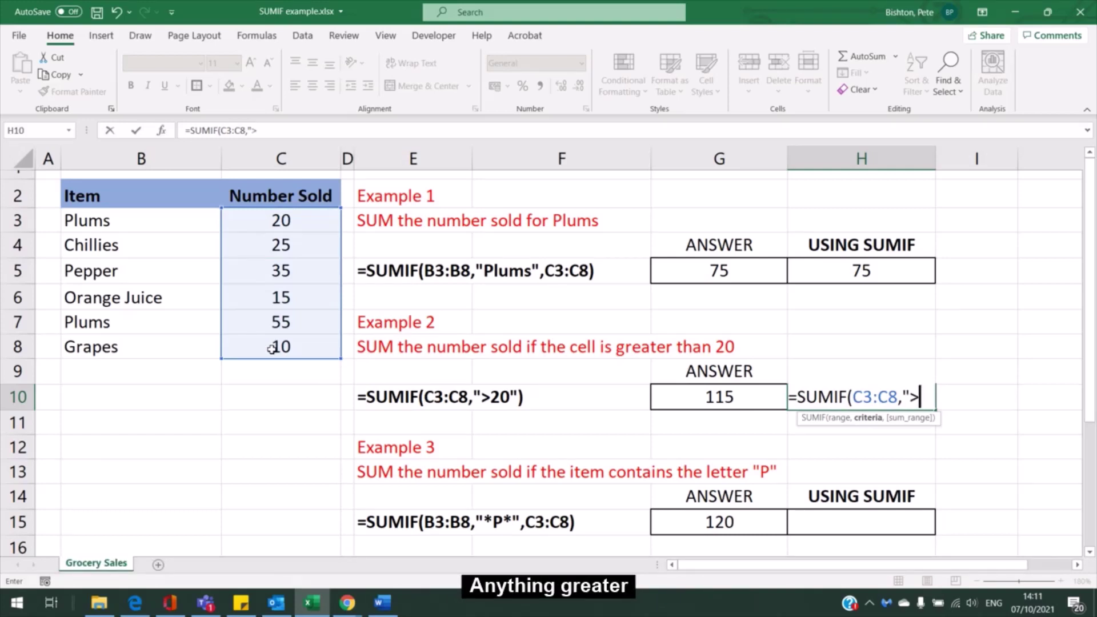
pyautogui.write('20"')
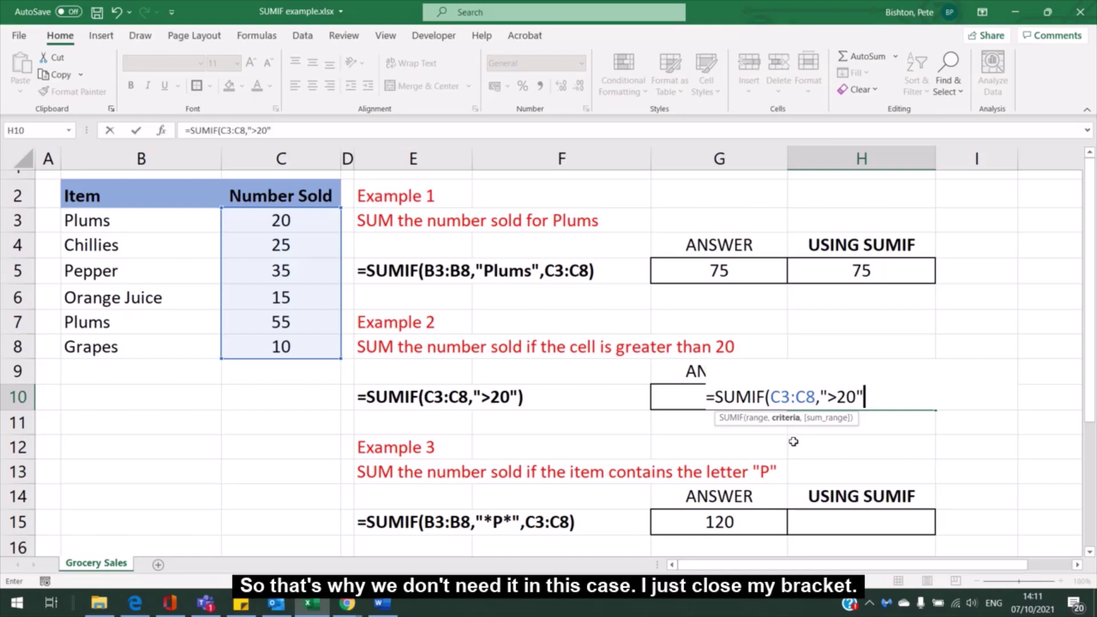
pyautogui.write(')')
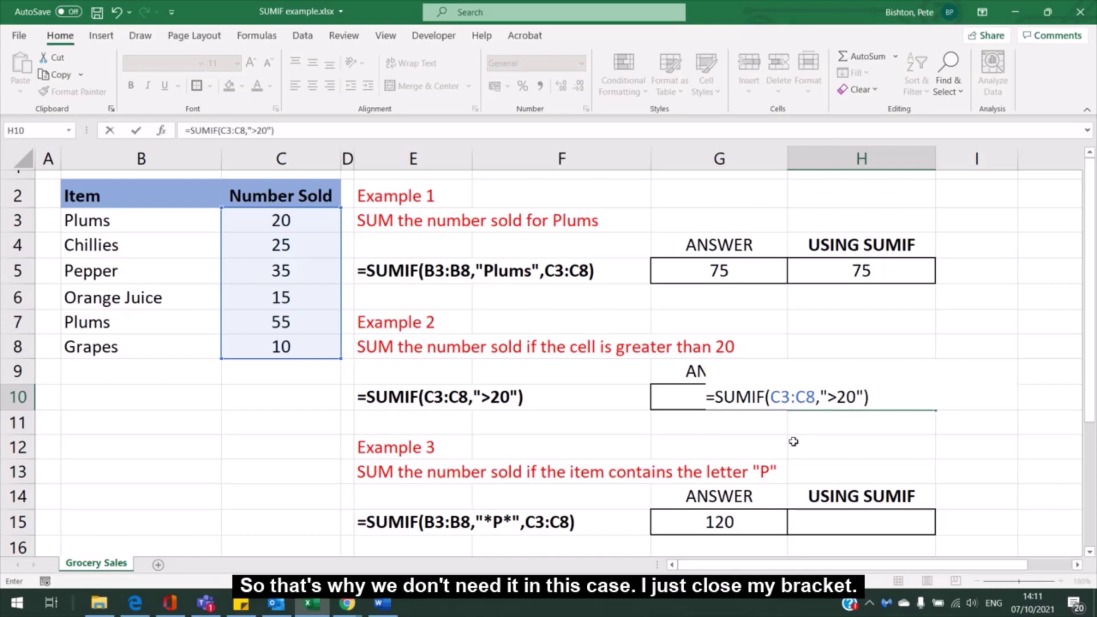
pyautogui.press('Return')
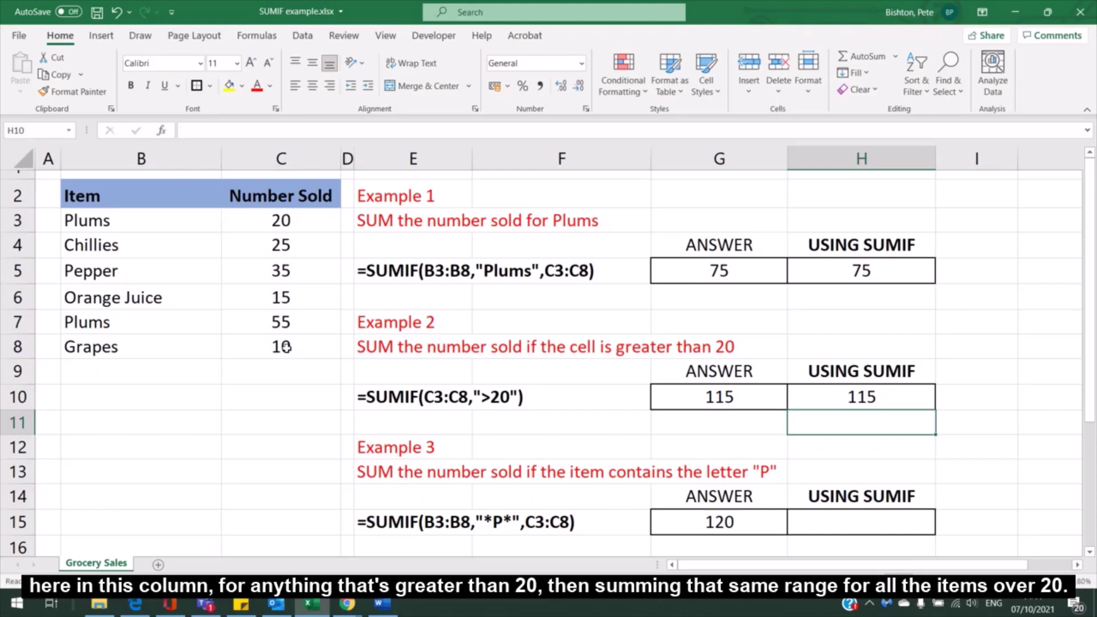
# Check the Example 2 result by selecting the quantities above 20 in C4, C5 and C7 together.
pyautogui.click(287, 244)
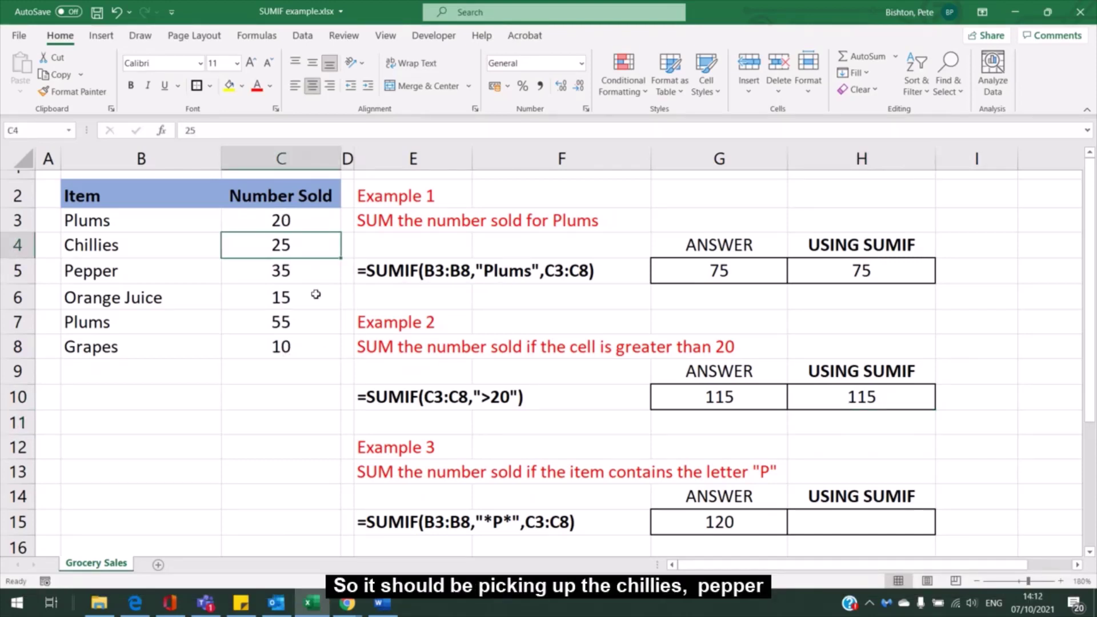
pyautogui.keyDown('ctrl'); pyautogui.click(289, 269); pyautogui.keyUp('ctrl')
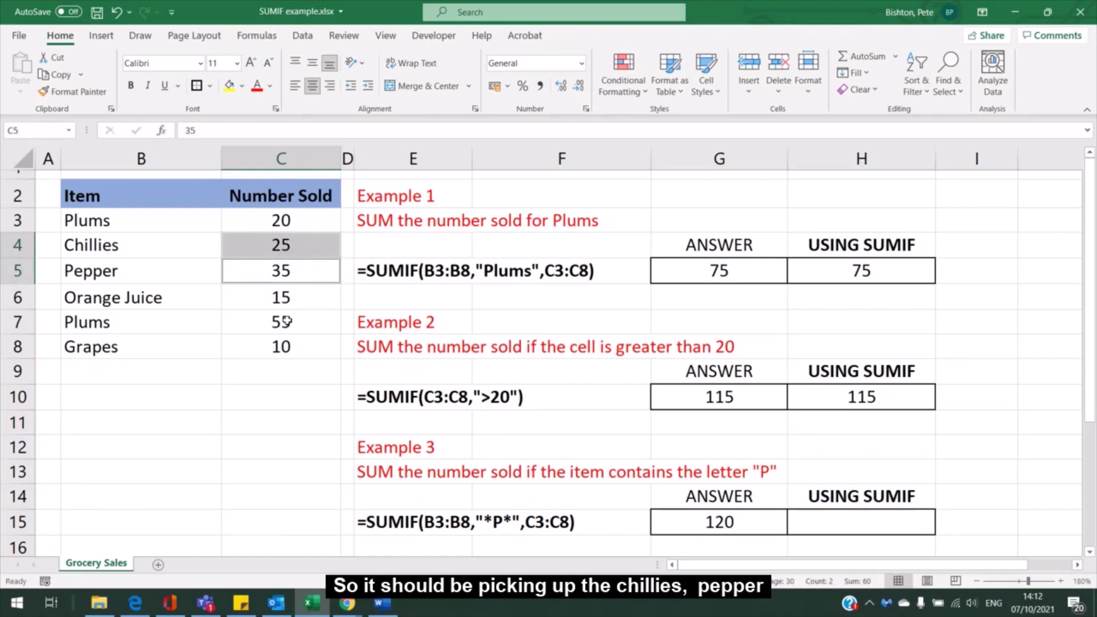
pyautogui.keyDown('ctrl'); pyautogui.click(287, 321); pyautogui.keyUp('ctrl')
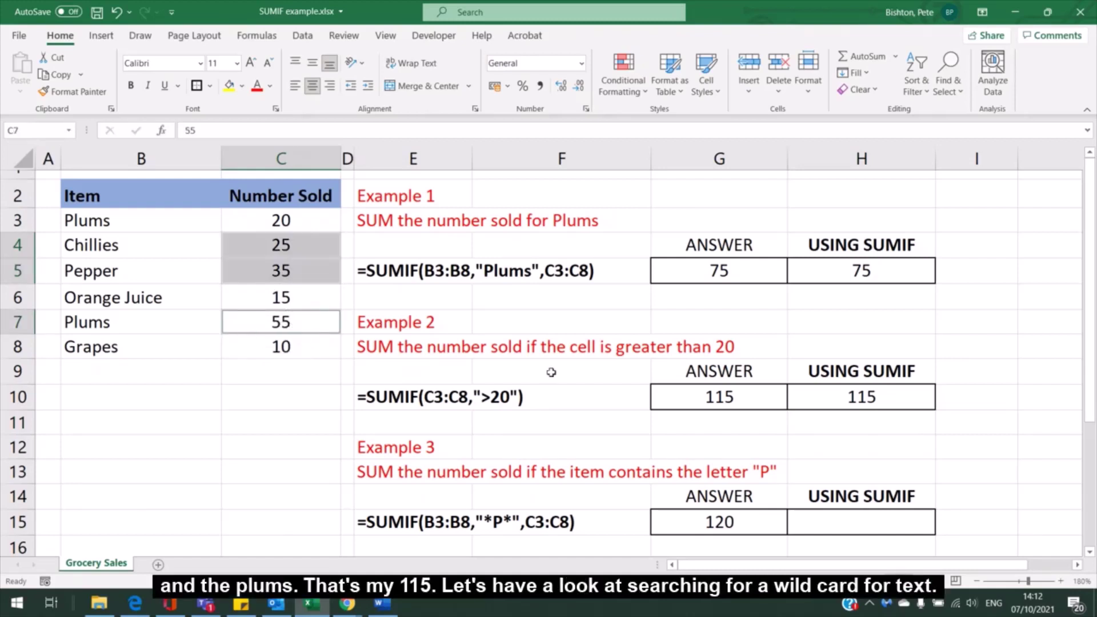
# Begin a SUMIF formula in H15 for Example 3, using the items in B3:B8 as the range.
pyautogui.click(875, 450)
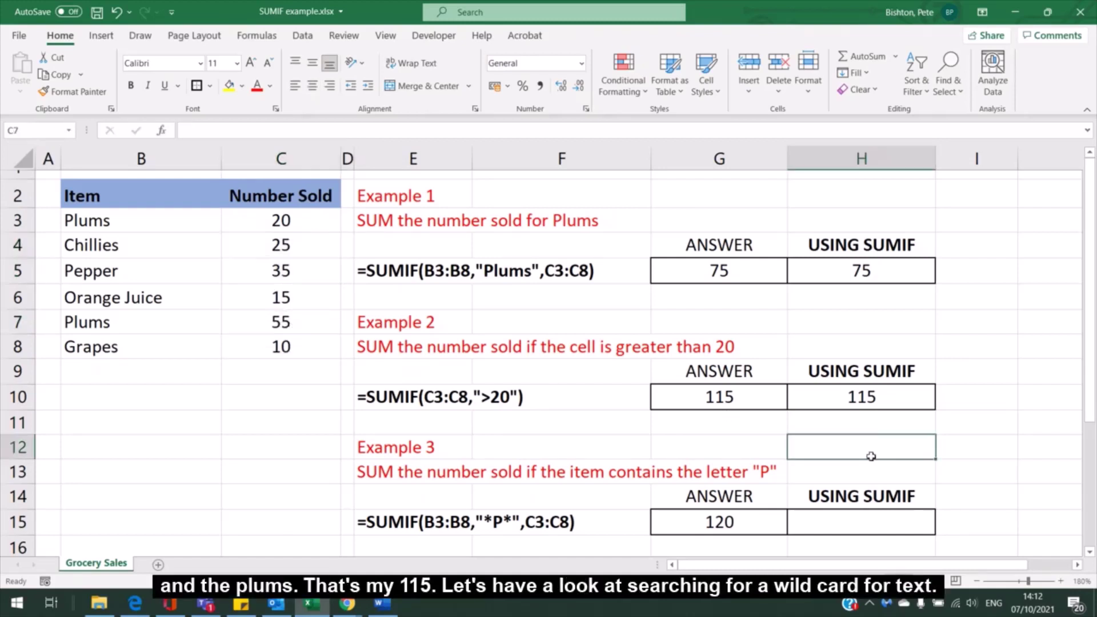
pyautogui.click(832, 520)
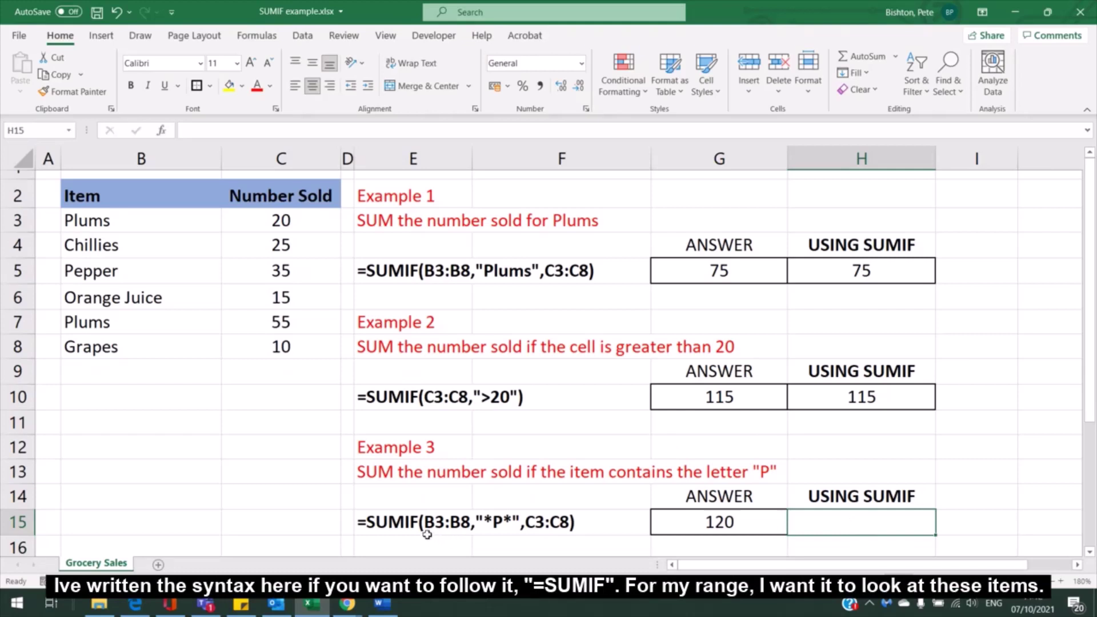
pyautogui.doubleClick(839, 522)
pyautogui.write('=sum')
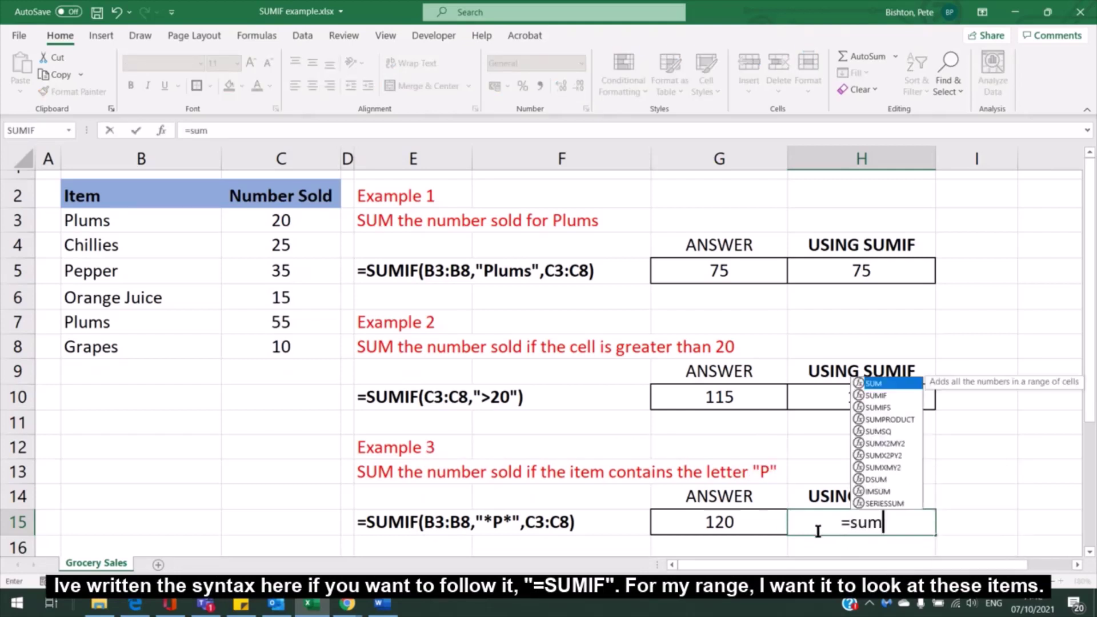
pyautogui.write('if')
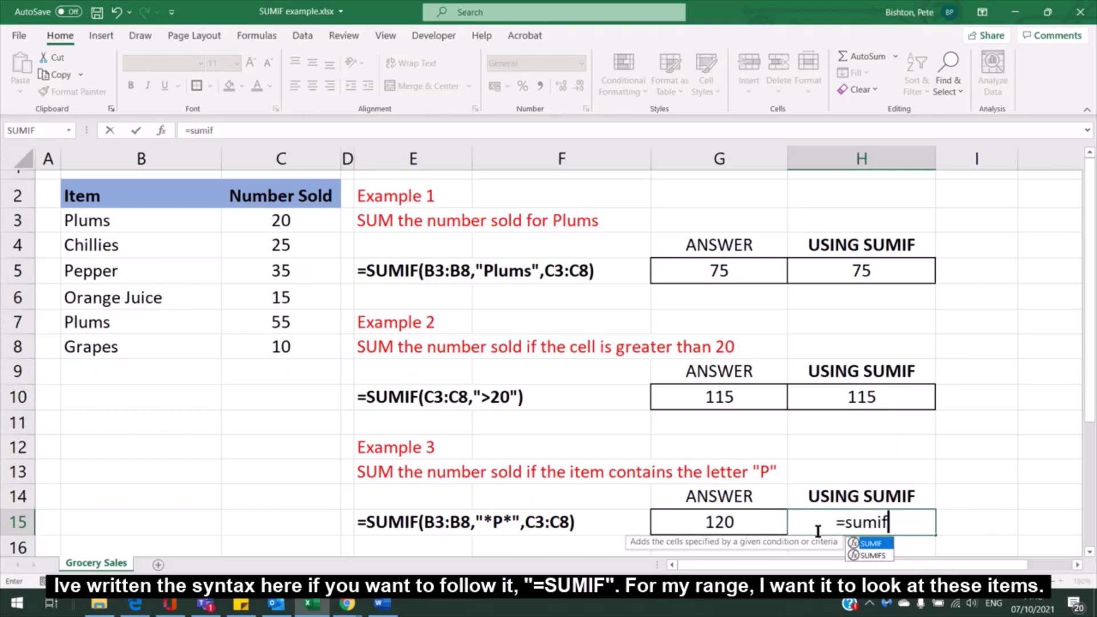
pyautogui.write('(')
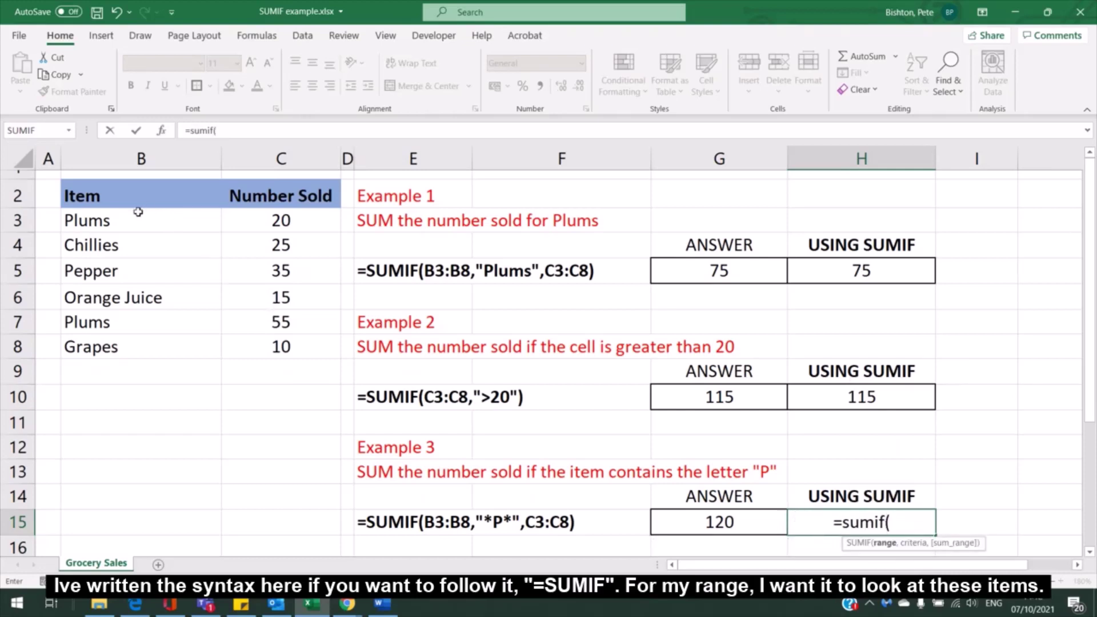
pyautogui.moveTo(137, 216); pyautogui.dragTo(135, 338)
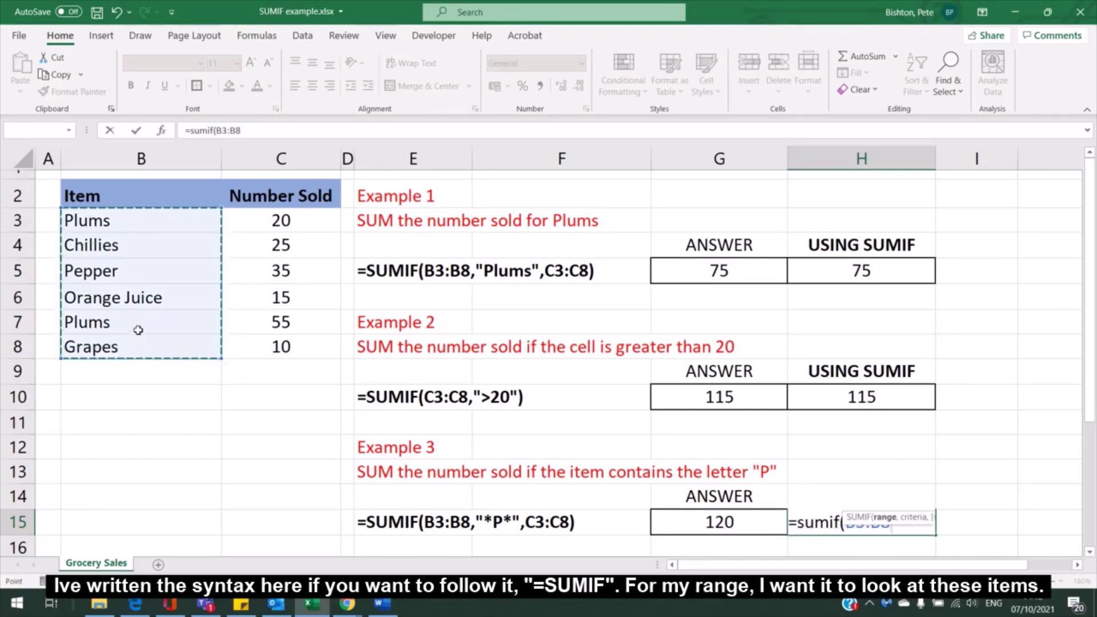
pyautogui.write(',')
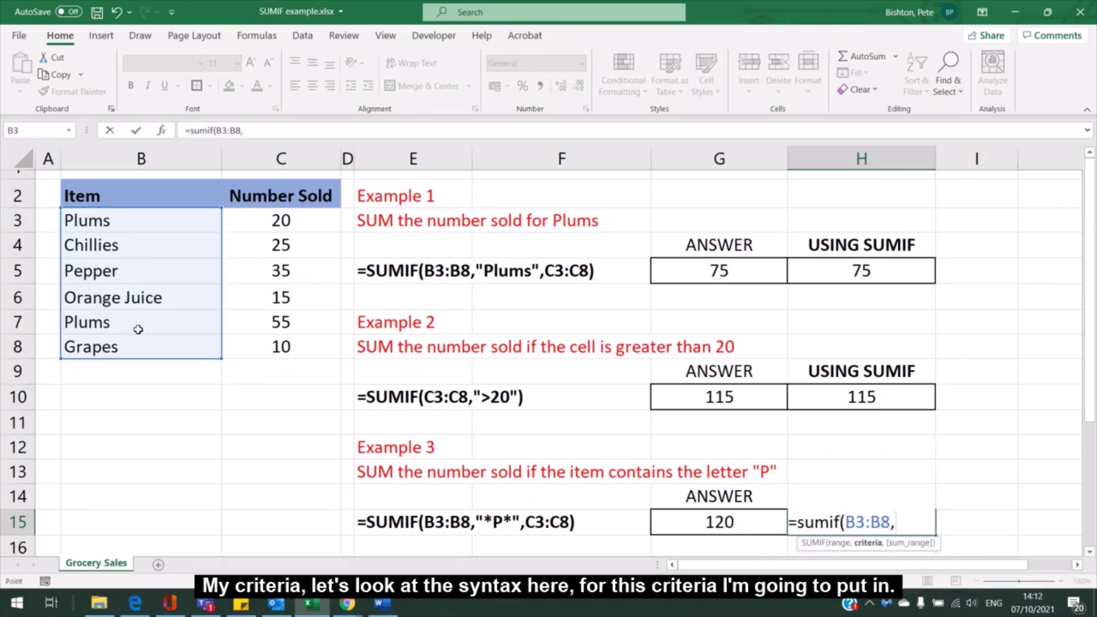
# Complete the H15 formula with the wildcard criterion "*P*" and the Number Sold values in C3:C8 as the sum range.
pyautogui.write('"')
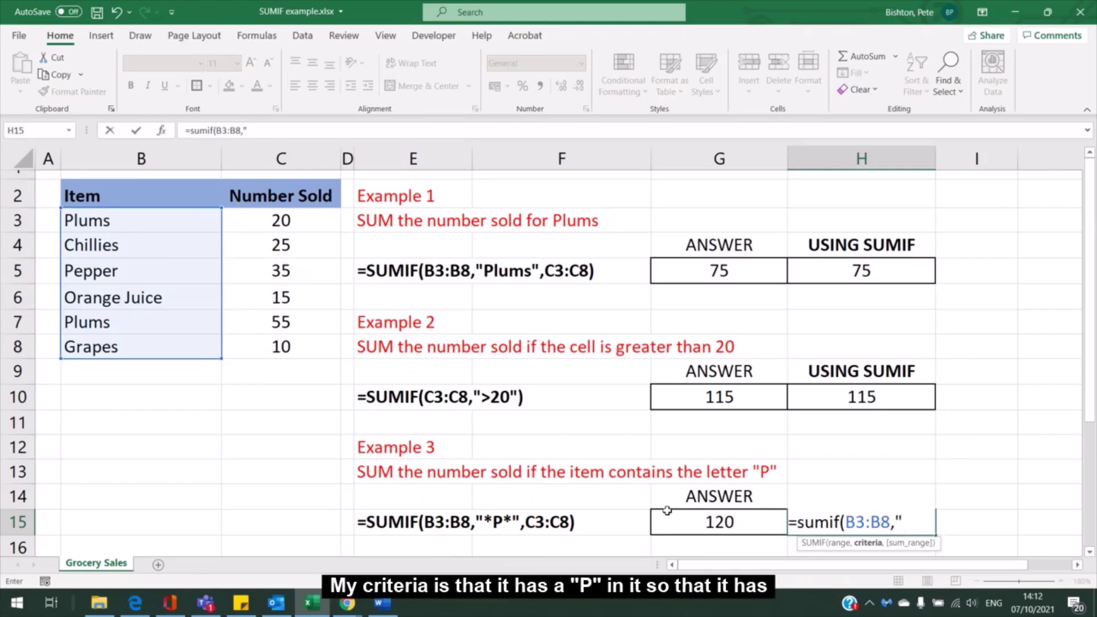
pyautogui.write('*')
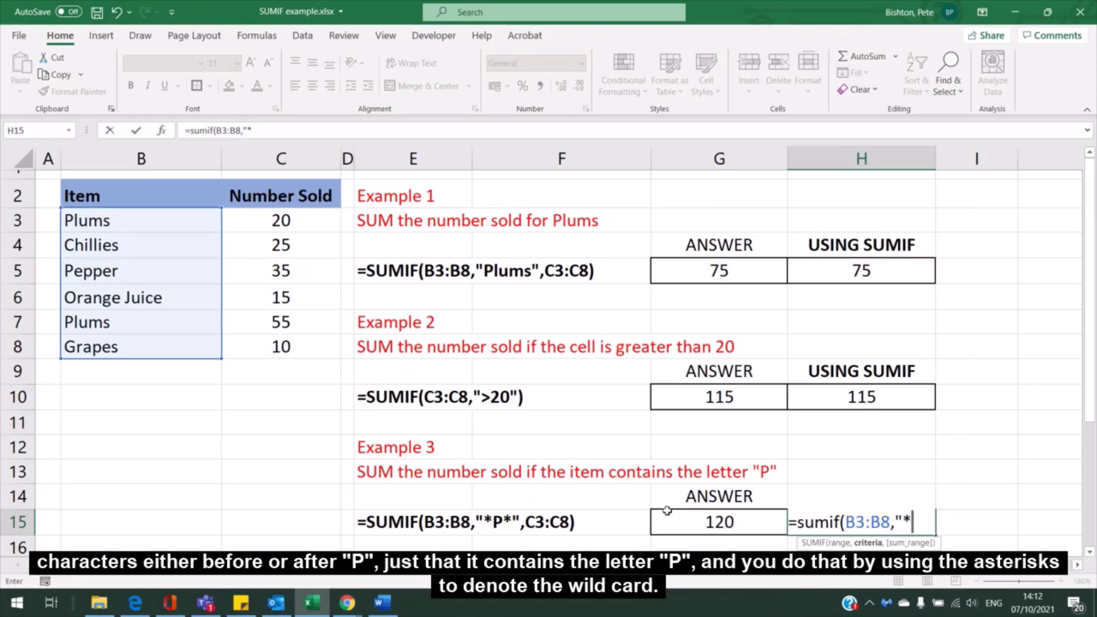
pyautogui.write('P*"')
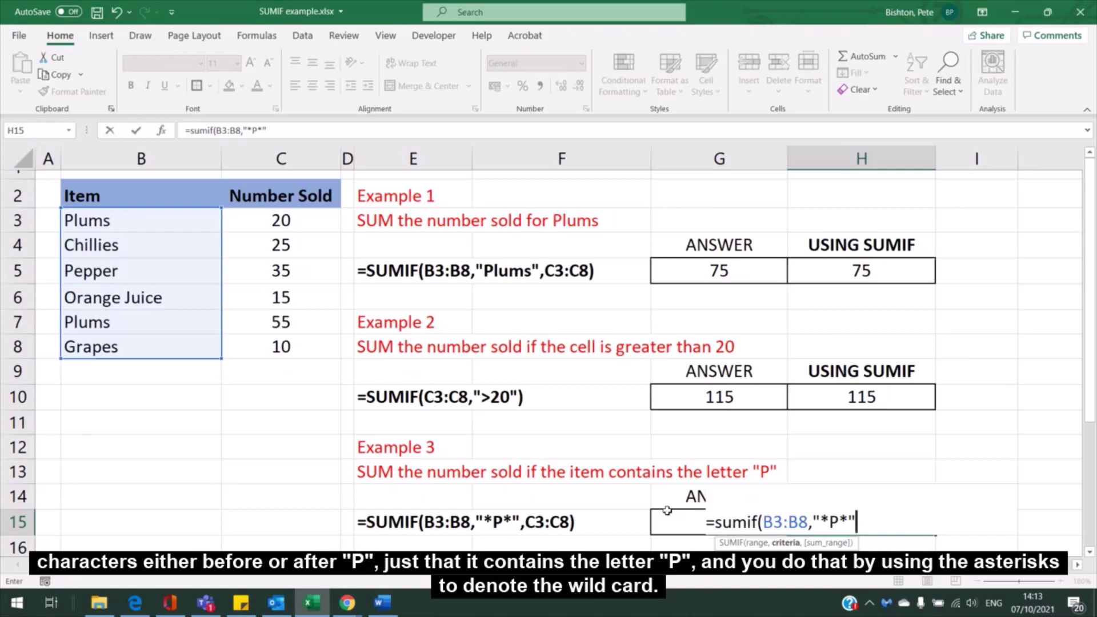
pyautogui.write(',')
pyautogui.moveTo(276, 220); pyautogui.dragTo(282, 343)
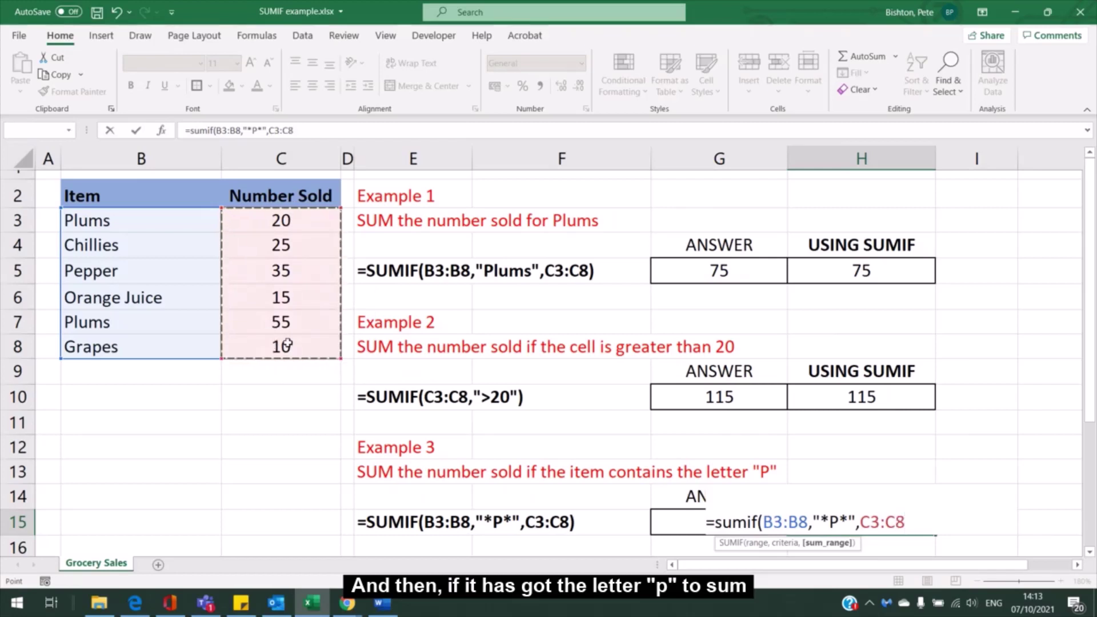
pyautogui.write(')')
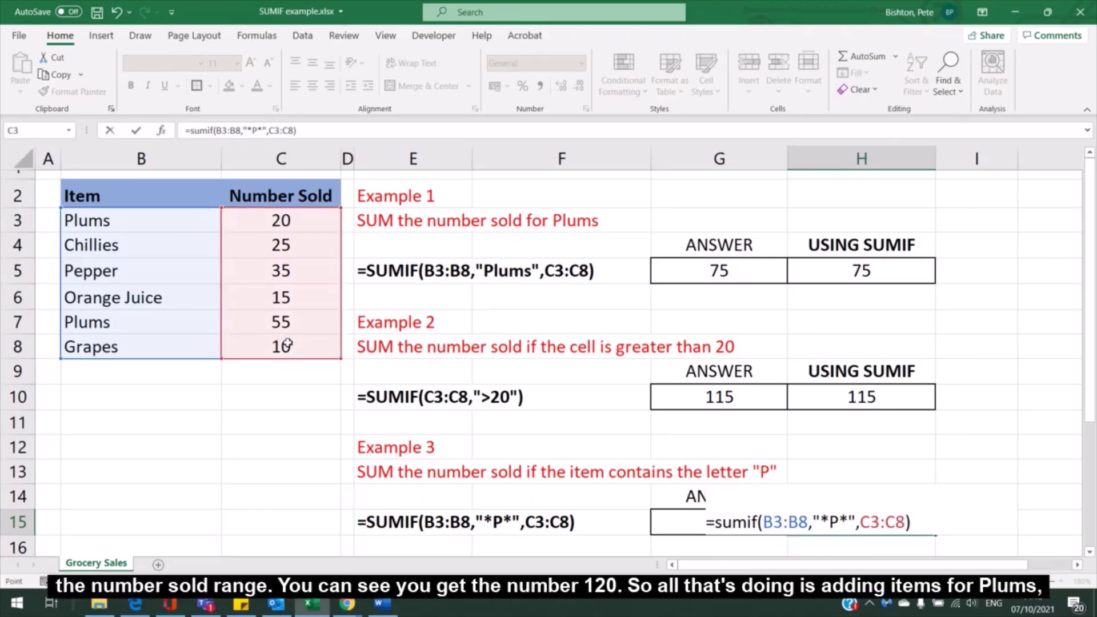
pyautogui.press('Return')
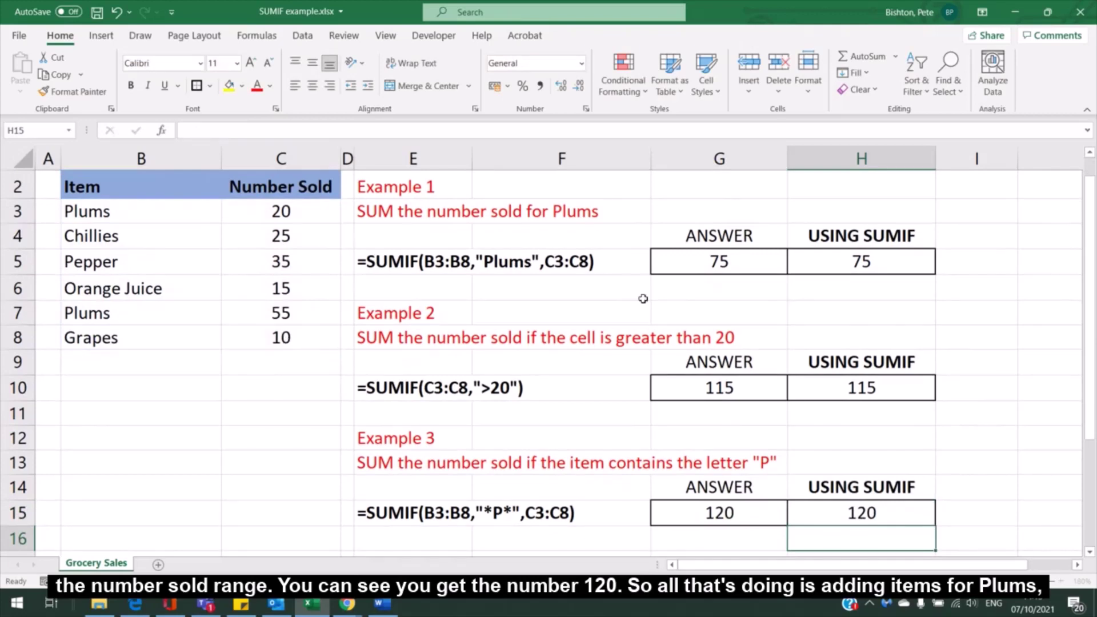
# Check the Example 3 result by selecting the quantities of items containing P in C3, C5, C7 and C8 together.
pyautogui.click(882, 514)
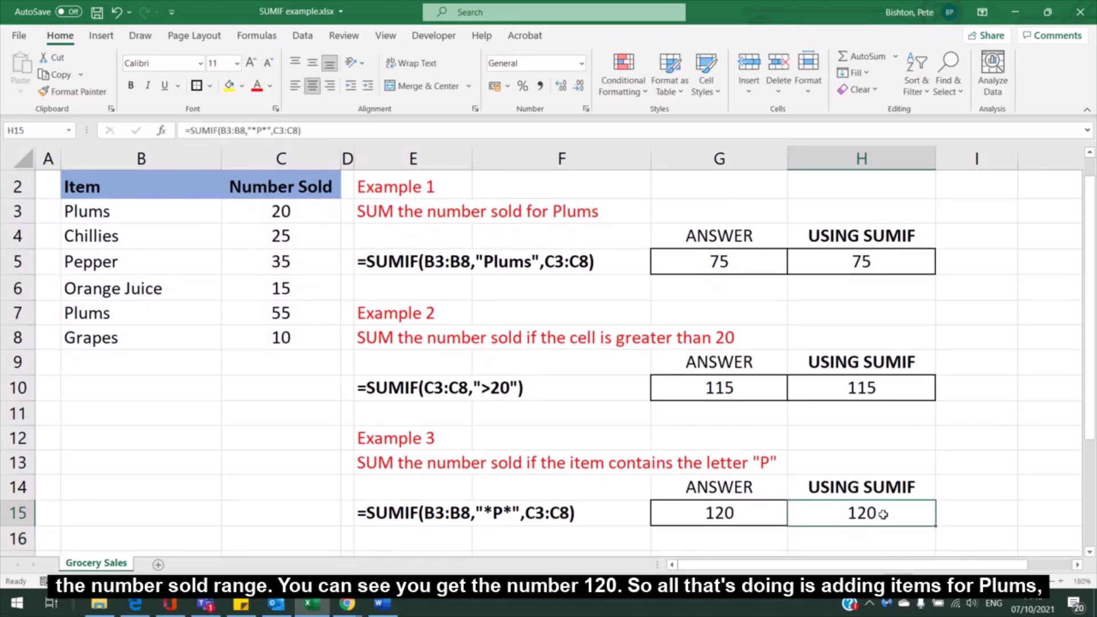
pyautogui.click(277, 209)
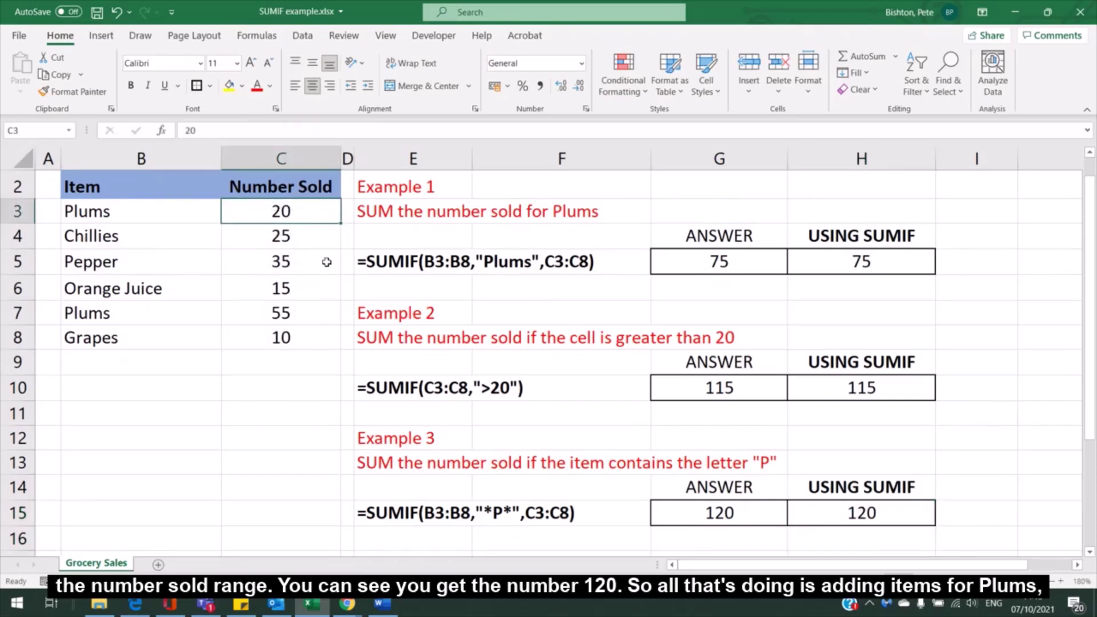
pyautogui.keyDown('ctrl'); pyautogui.click(291, 314); pyautogui.keyUp('ctrl')
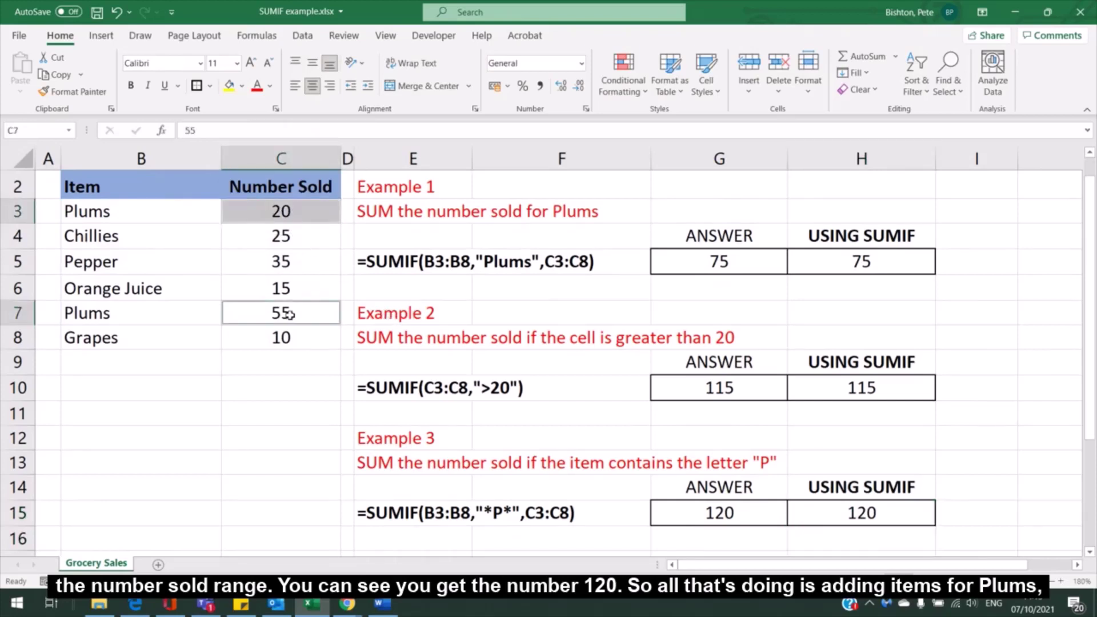
pyautogui.keyDown('ctrl'); pyautogui.click(290, 263); pyautogui.keyUp('ctrl')
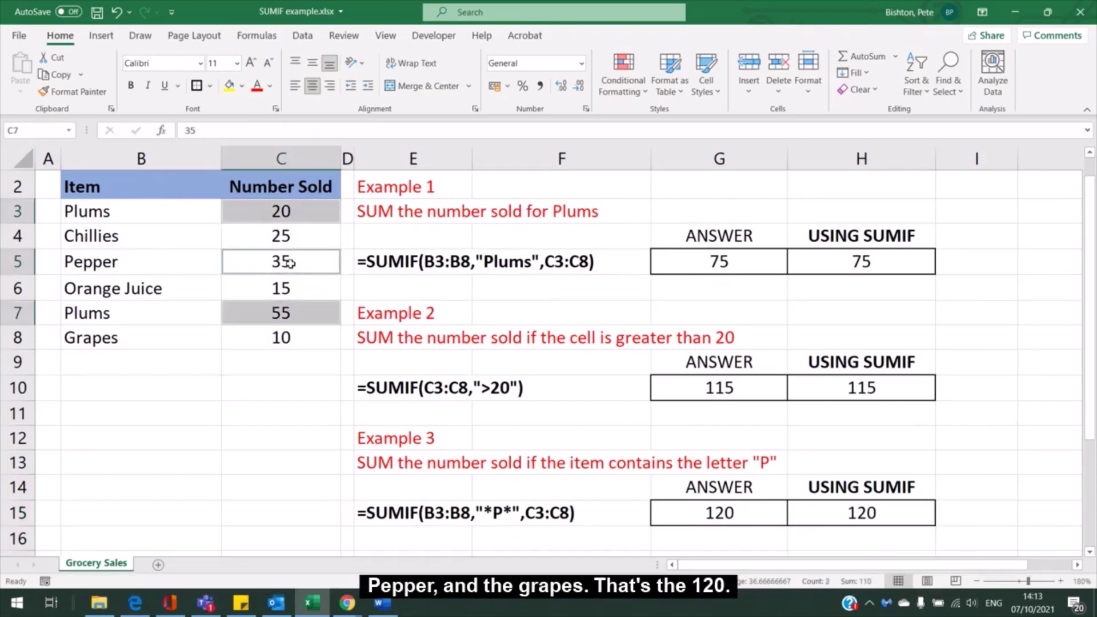
pyautogui.keyDown('ctrl'); pyautogui.click(281, 340); pyautogui.keyUp('ctrl')
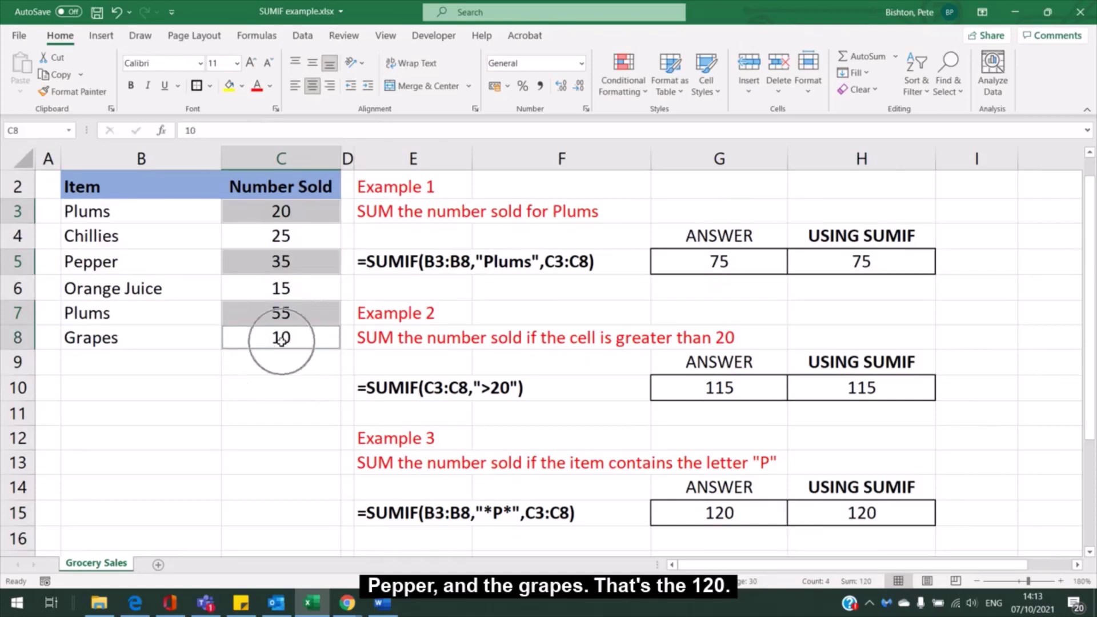
pyautogui.click(924, 455)
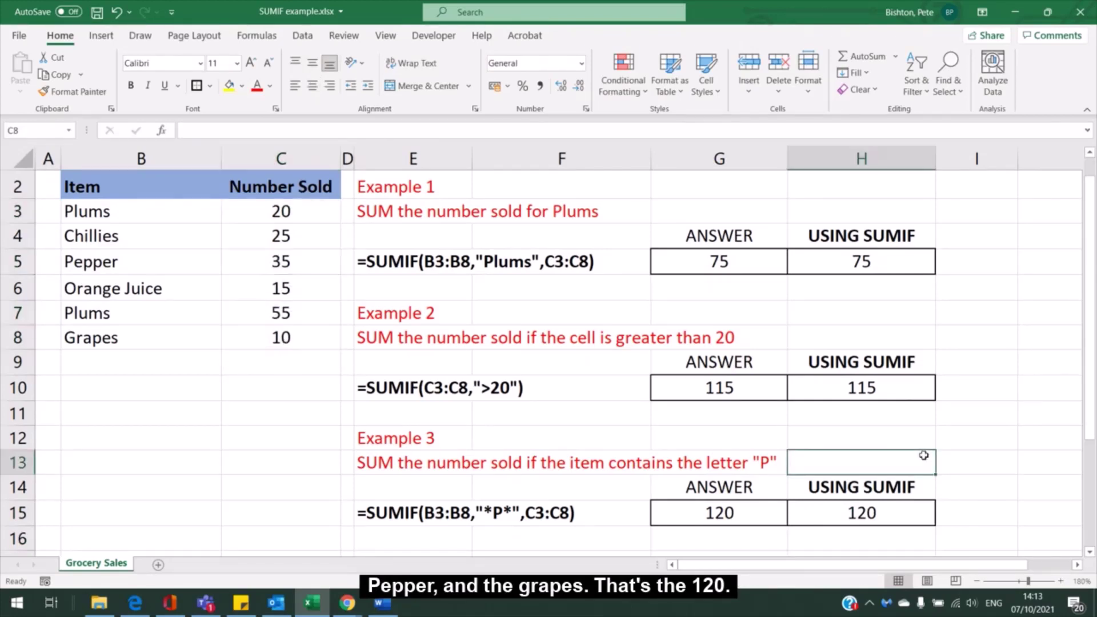
# Begin a SUMIF formula in H20 for Example 4, using the items in B3:B8 as the range.
pyautogui.scroll(-3, 924, 455)
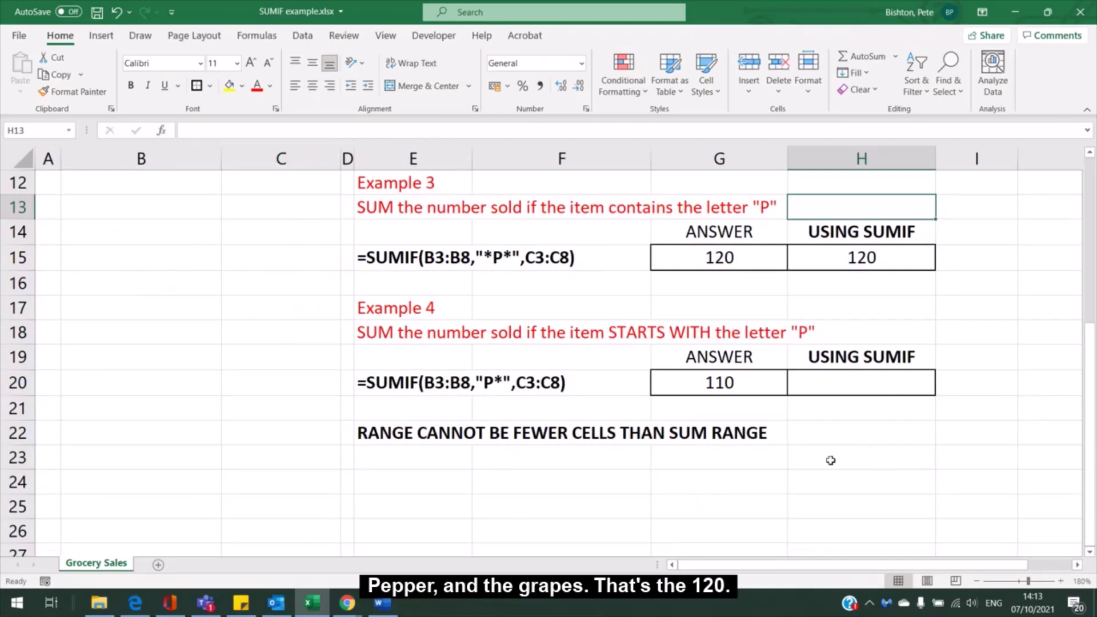
pyautogui.click(811, 393)
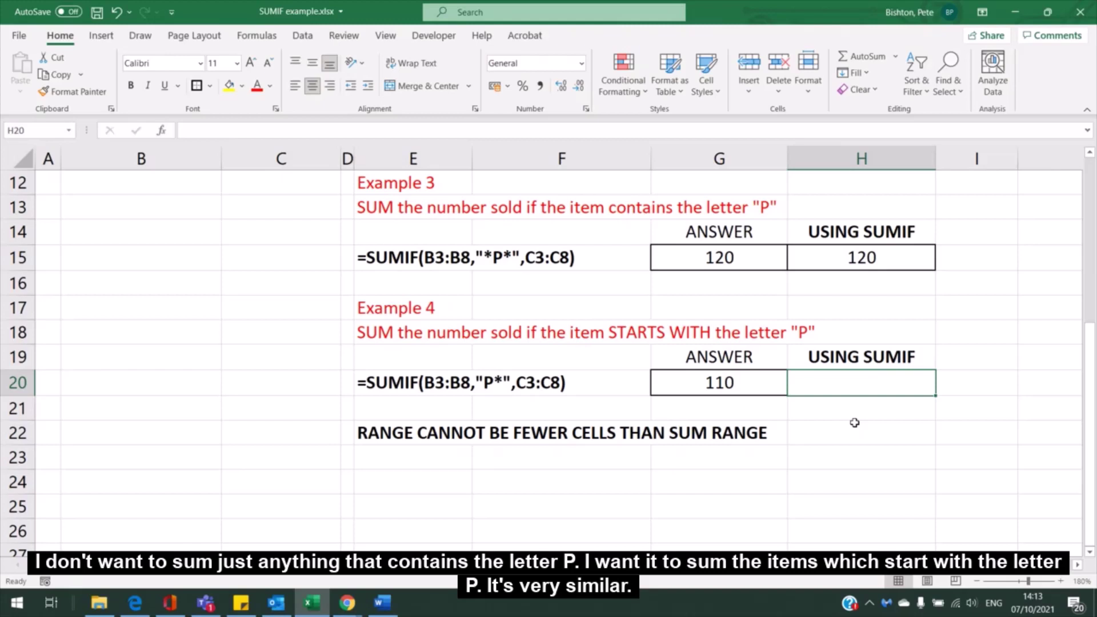
pyautogui.press('F2')
pyautogui.write('=s')
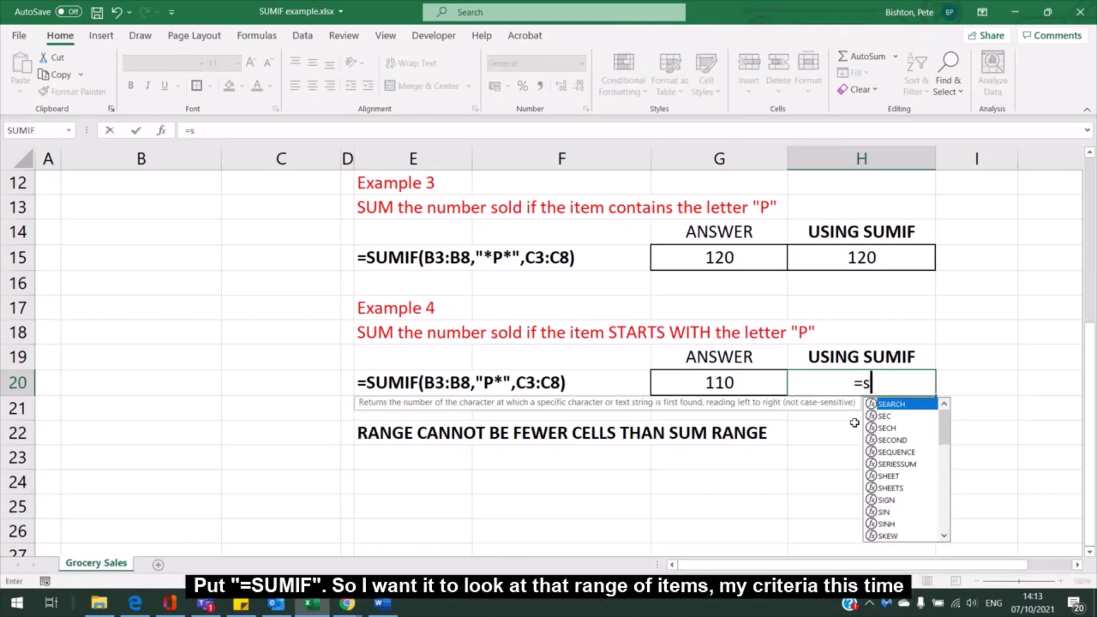
pyautogui.write('umif')
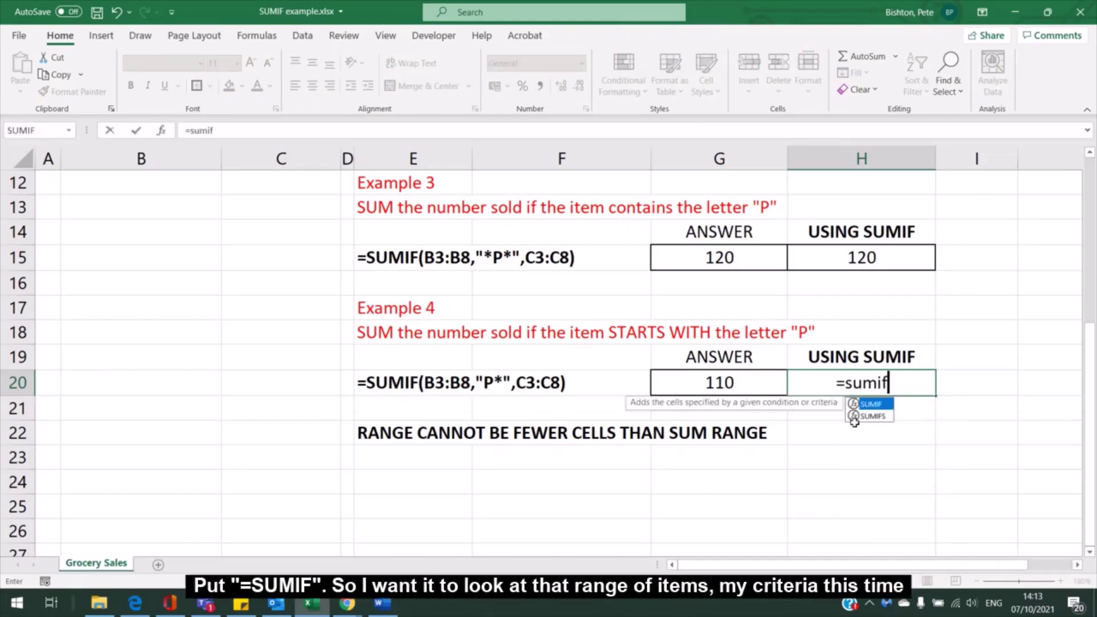
pyautogui.write('(')
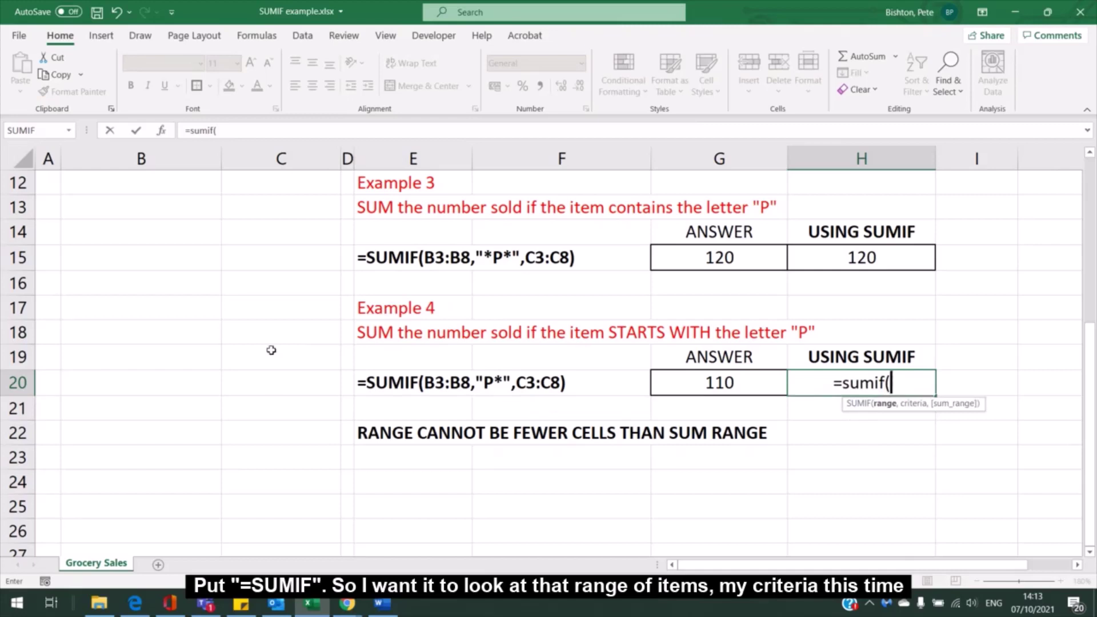
pyautogui.scroll(3, 271, 349)
pyautogui.moveTo(135, 221); pyautogui.dragTo(115, 352)
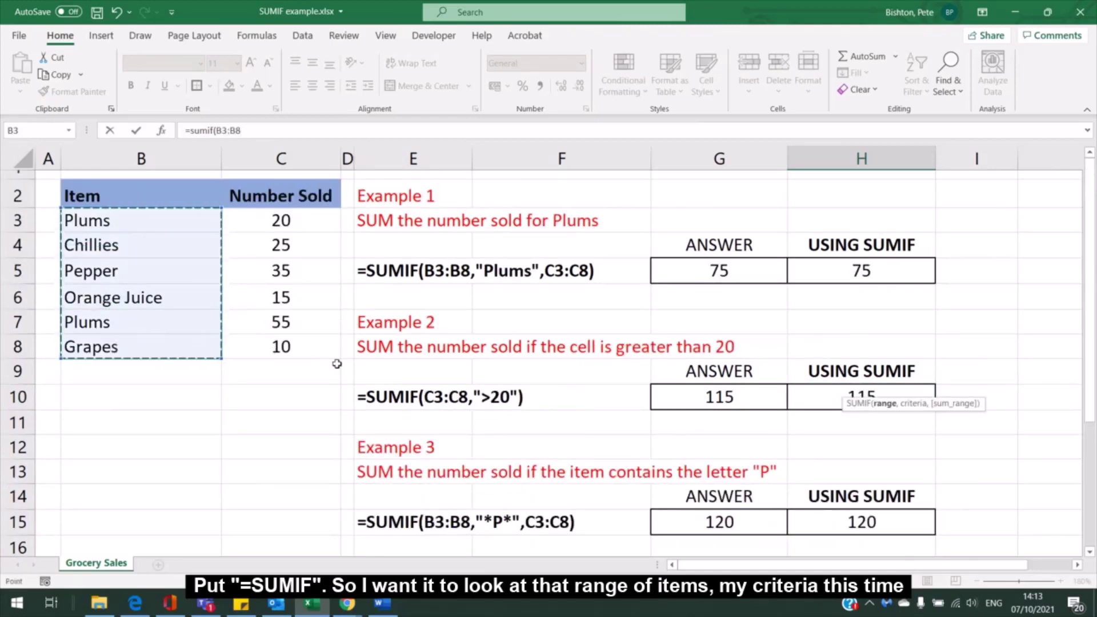
pyautogui.write(',')
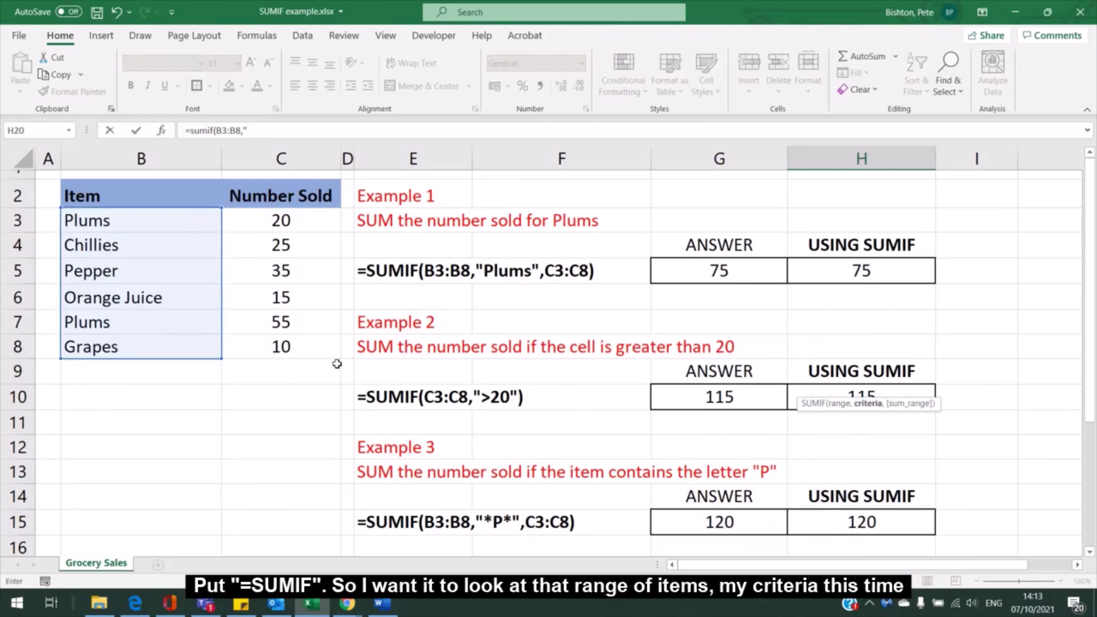
# Complete the H20 formula with the starts-with criterion "P*" and the Number Sold values in C3:C8 as the sum range.
pyautogui.scroll(-3, 571, 423)
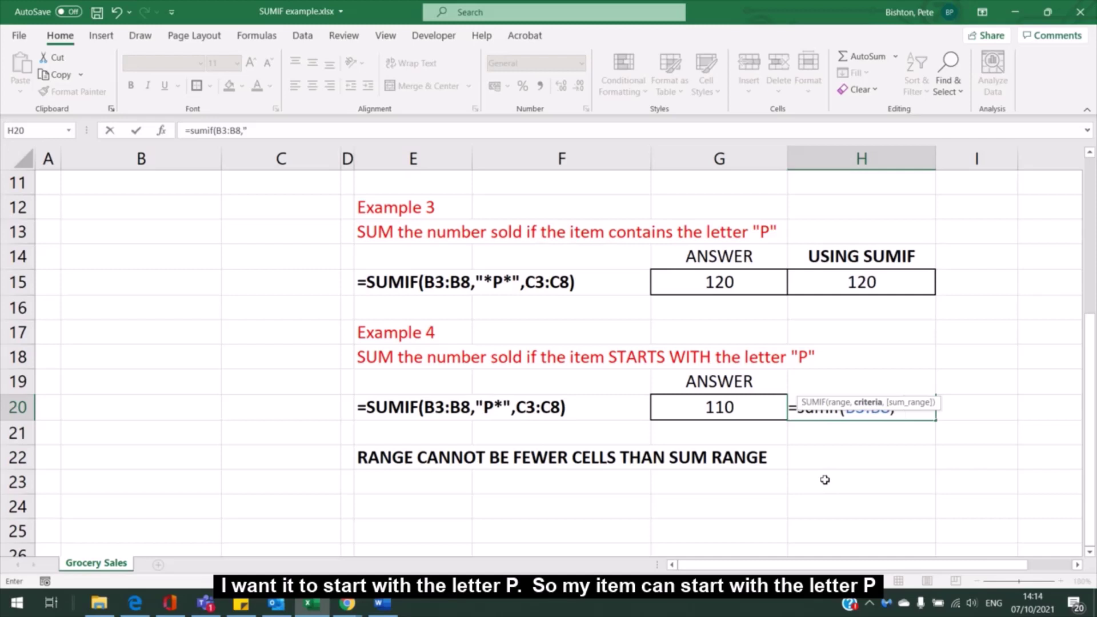
pyautogui.write('P')
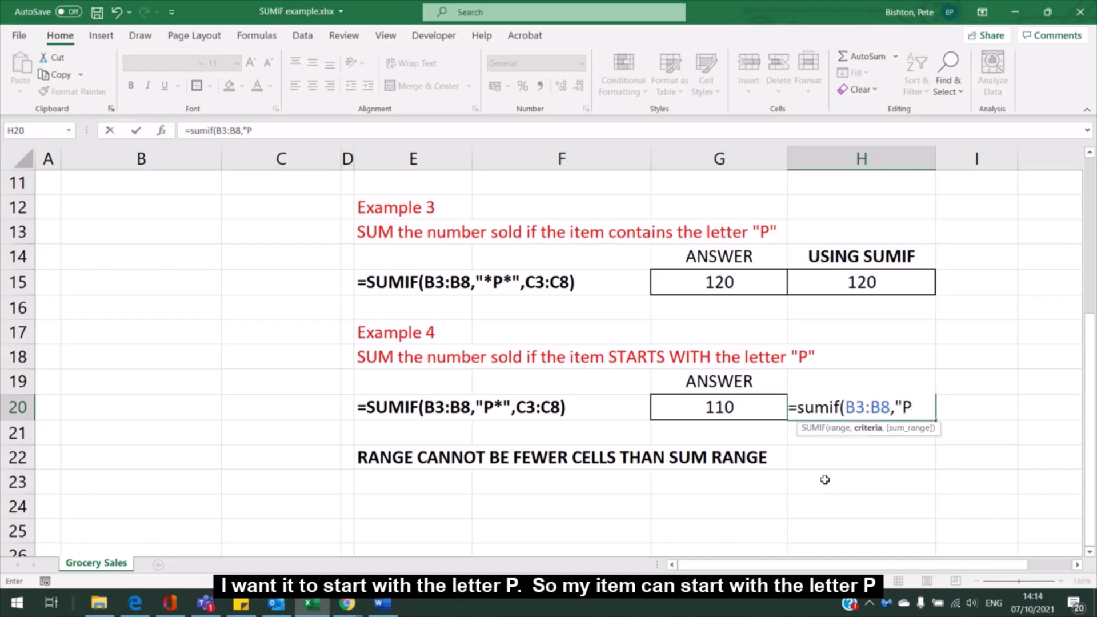
pyautogui.write('*')
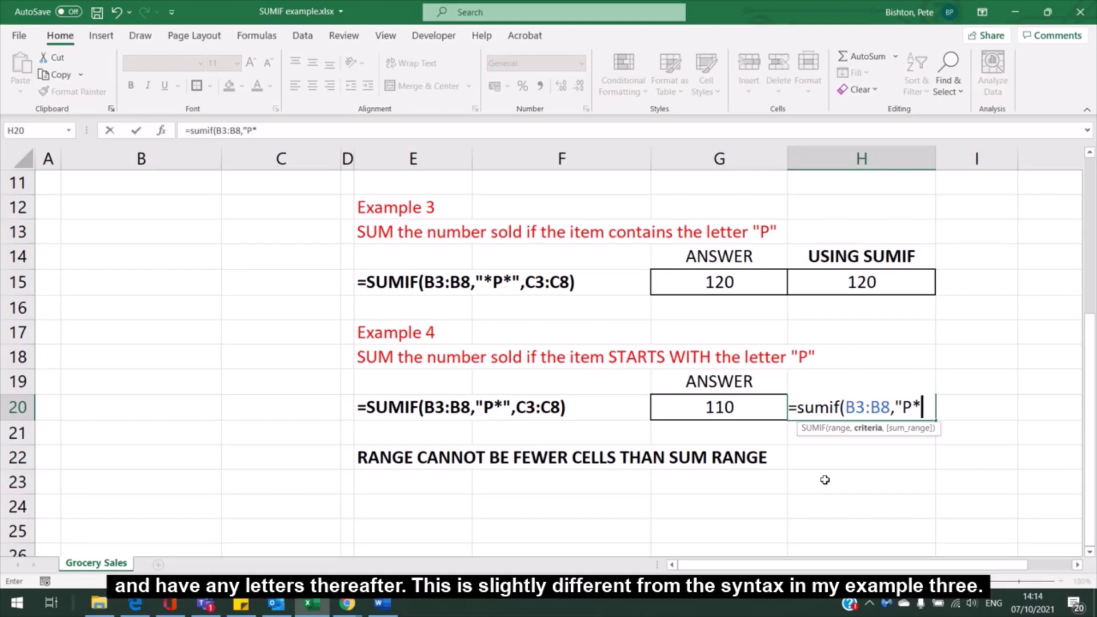
pyautogui.write('",')
pyautogui.scroll(3, 257, 342)
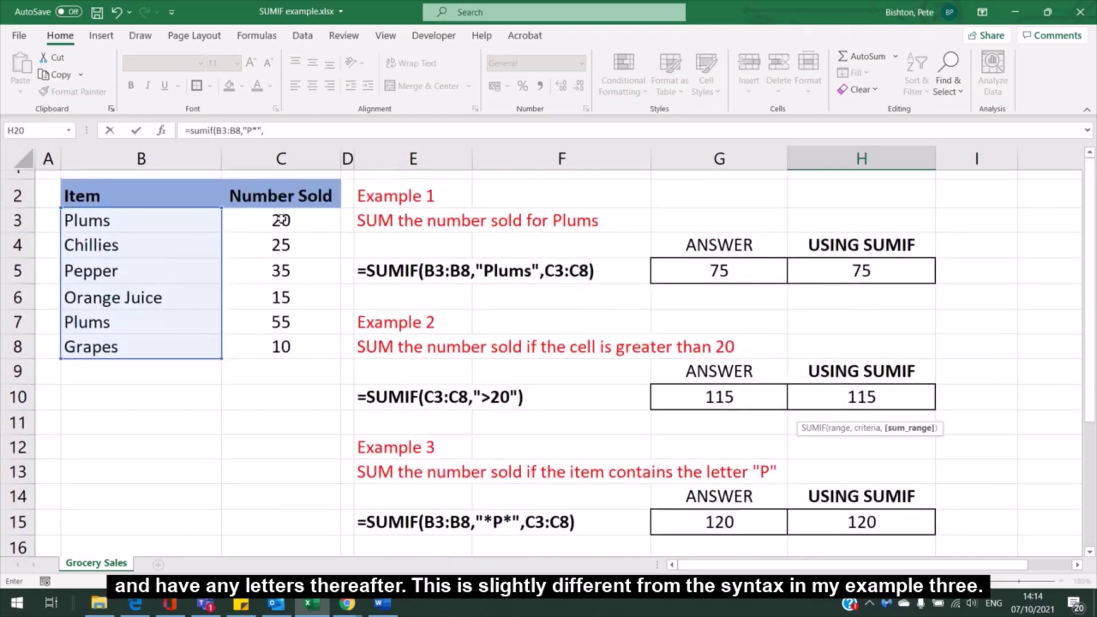
pyautogui.moveTo(281, 220); pyautogui.dragTo(280, 347)
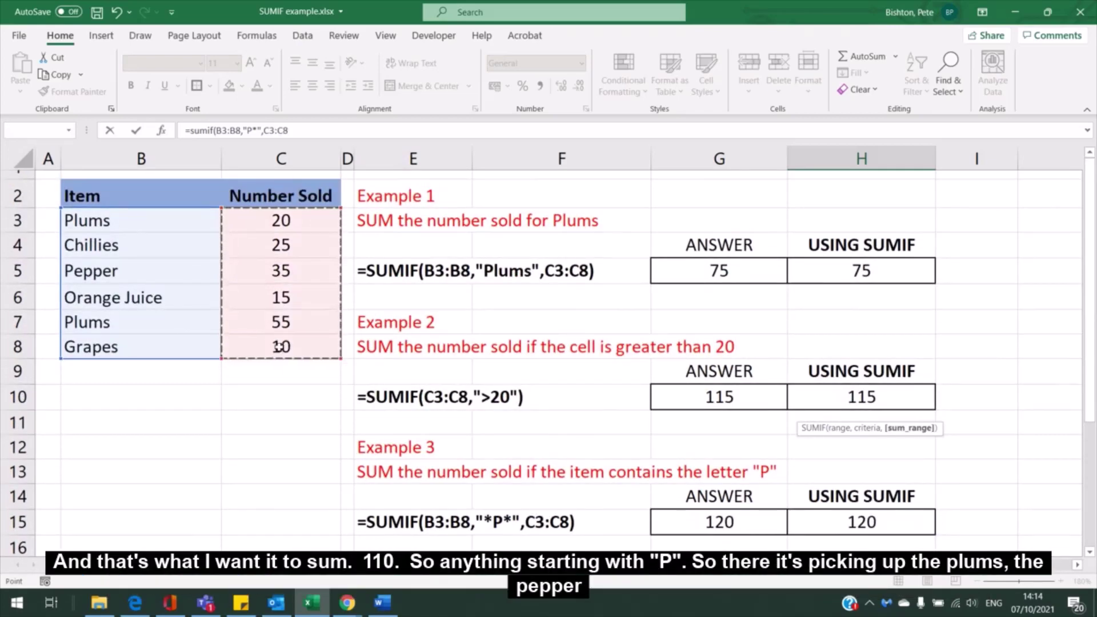
pyautogui.press('Return')
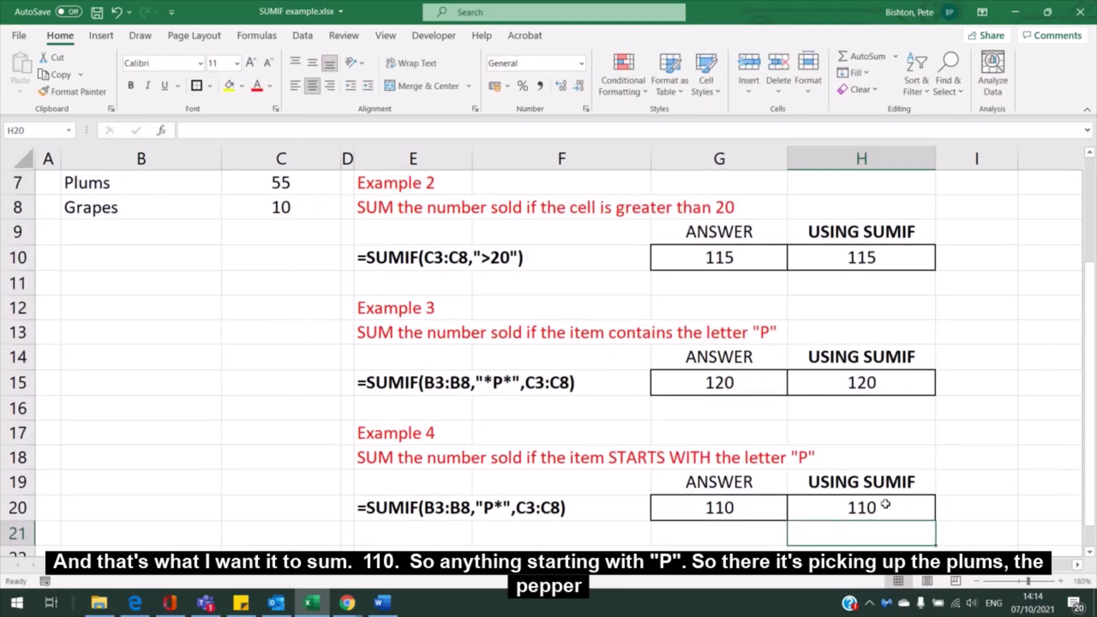
# Check the Example 4 result by selecting the quantities of items starting with P in C3, C5 and C7 together.
pyautogui.scroll(2, 500, 505)
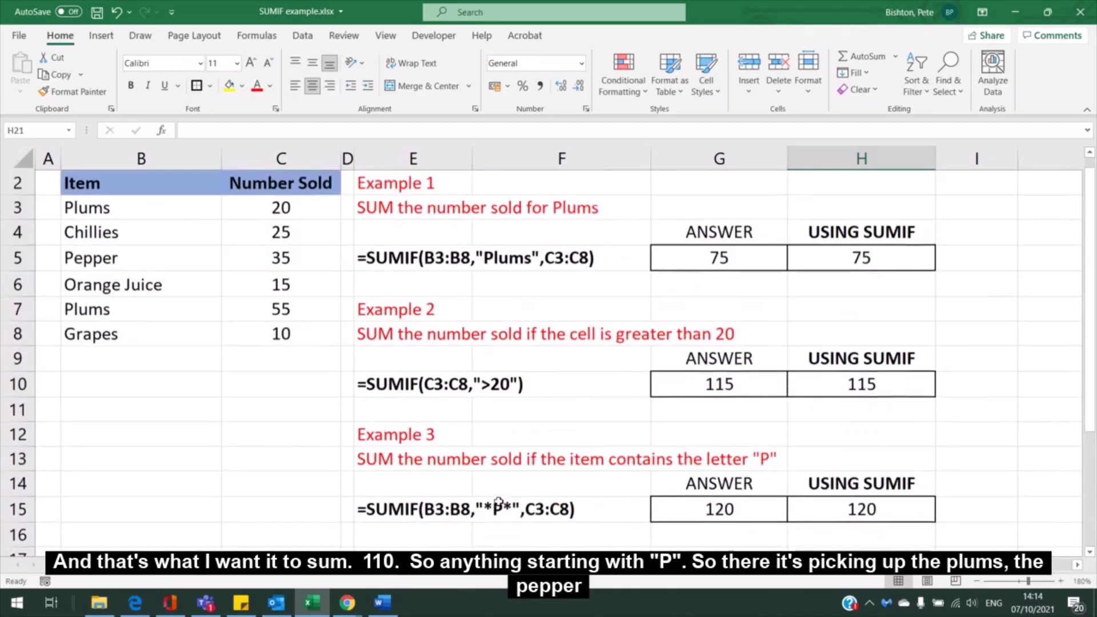
pyautogui.click(285, 225)
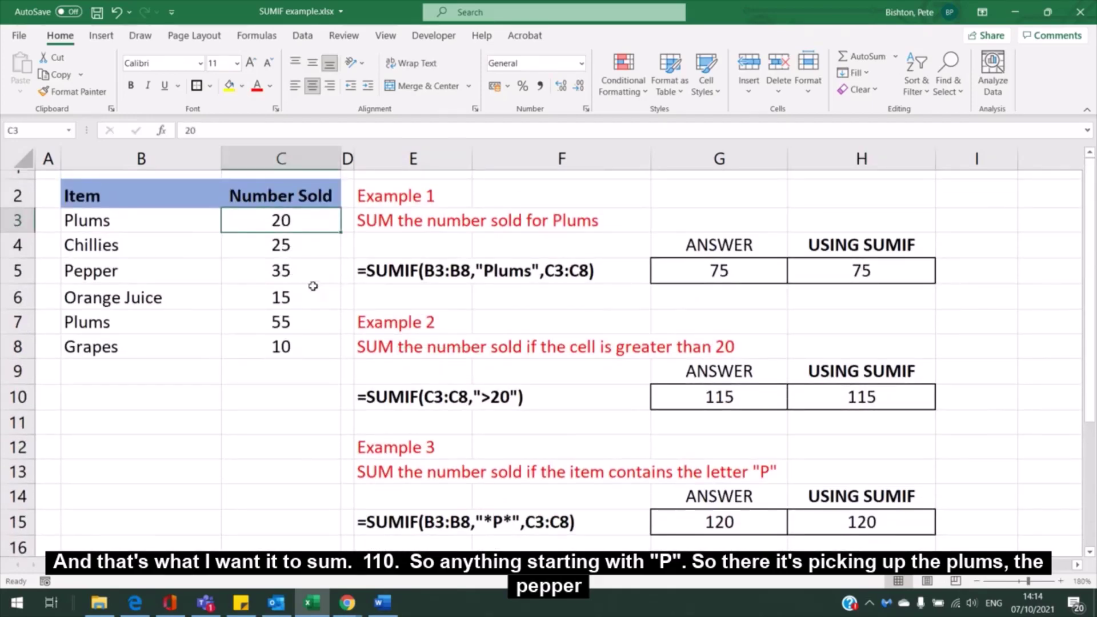
pyautogui.keyDown('ctrl'); pyautogui.click(281, 271); pyautogui.keyUp('ctrl')
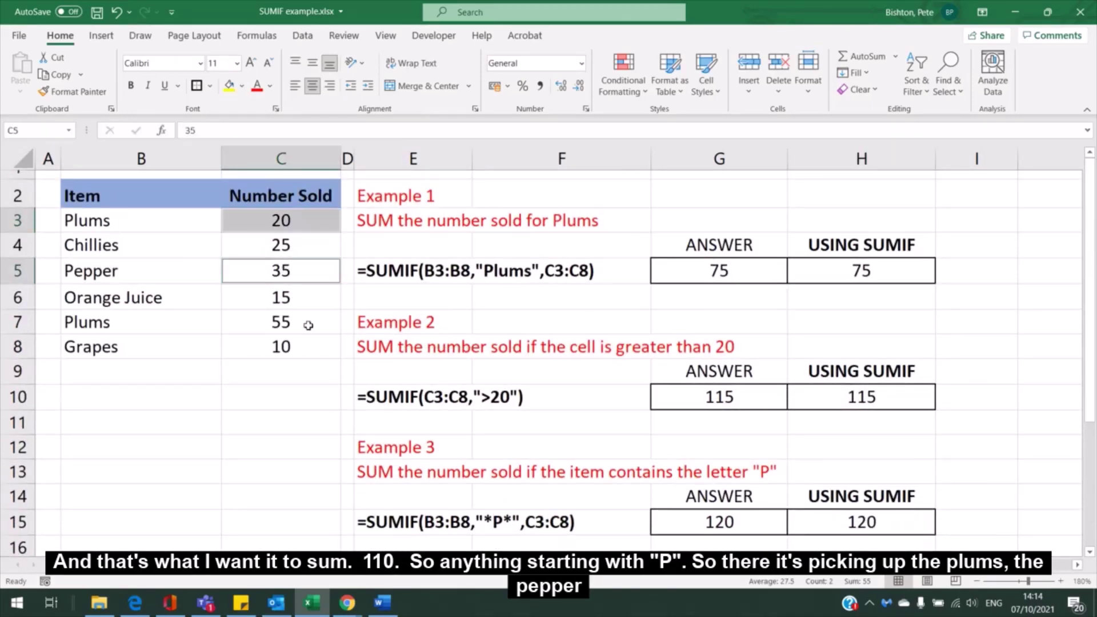
pyautogui.keyDown('ctrl'); pyautogui.click(287, 322); pyautogui.keyUp('ctrl')
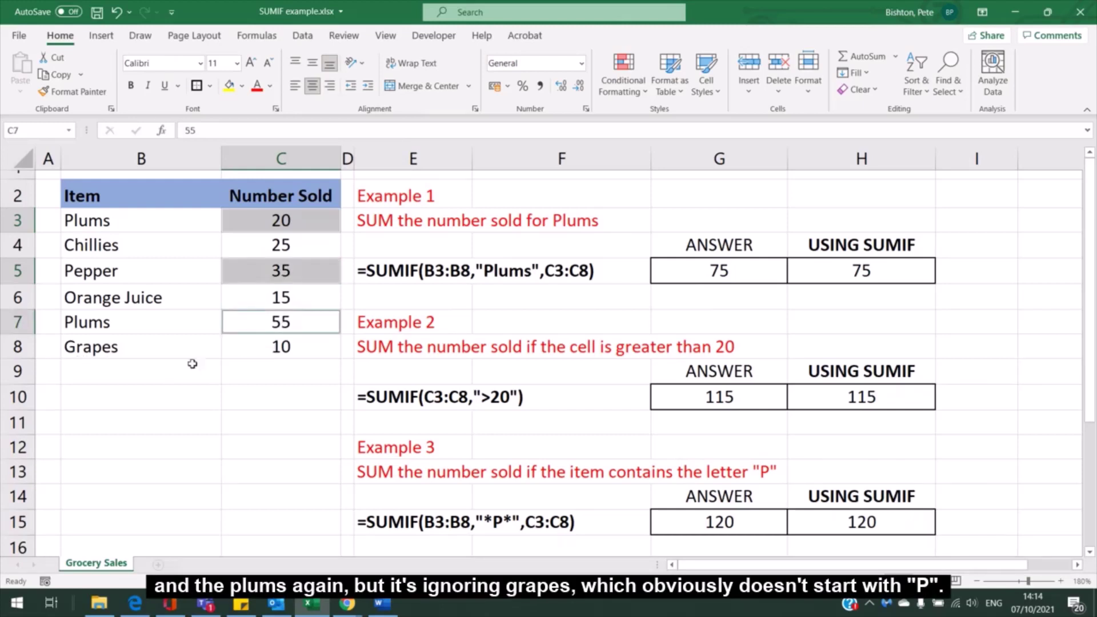
pyautogui.scroll(-3, 929, 394)
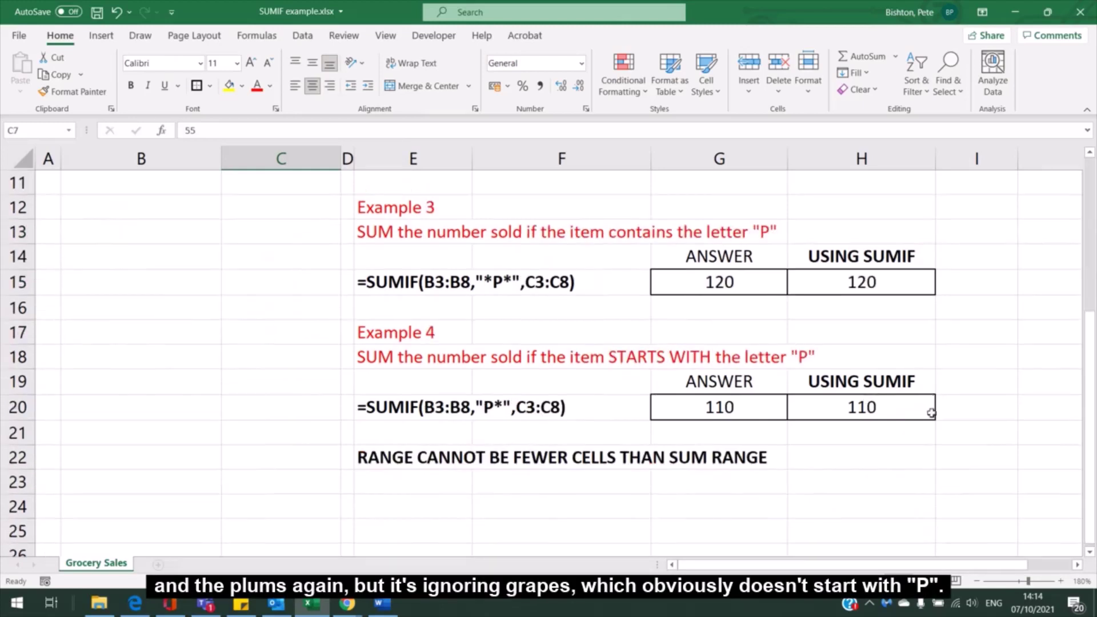
# Review the Example 4 result in H20 and the note in row 22 about range and sum range sizes.
pyautogui.click(859, 415)
pyautogui.click(512, 458)
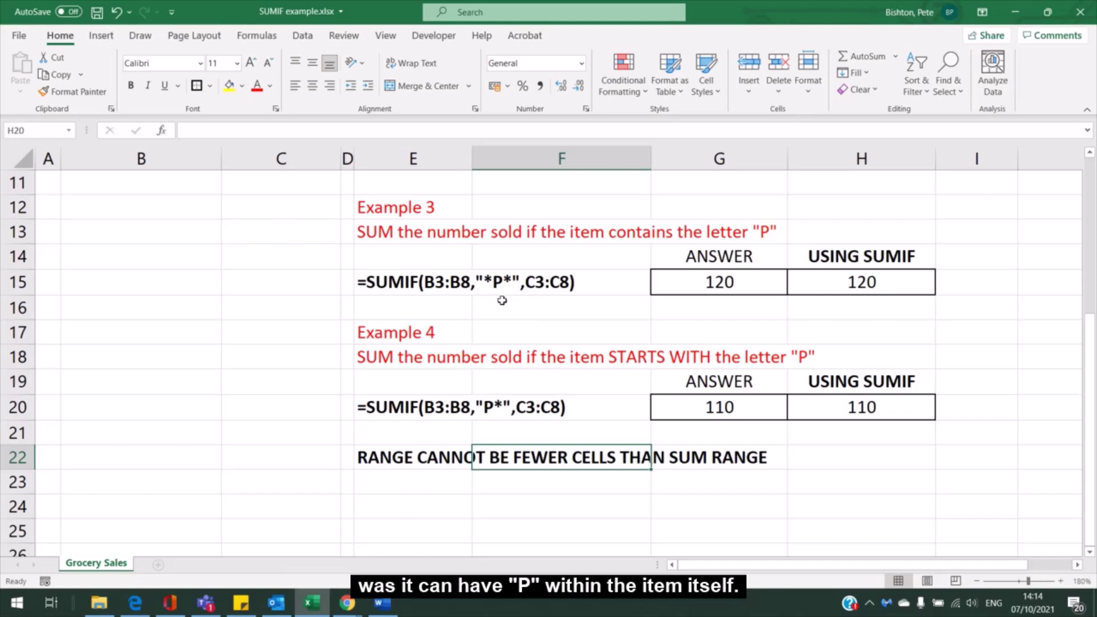
pyautogui.click(924, 476)
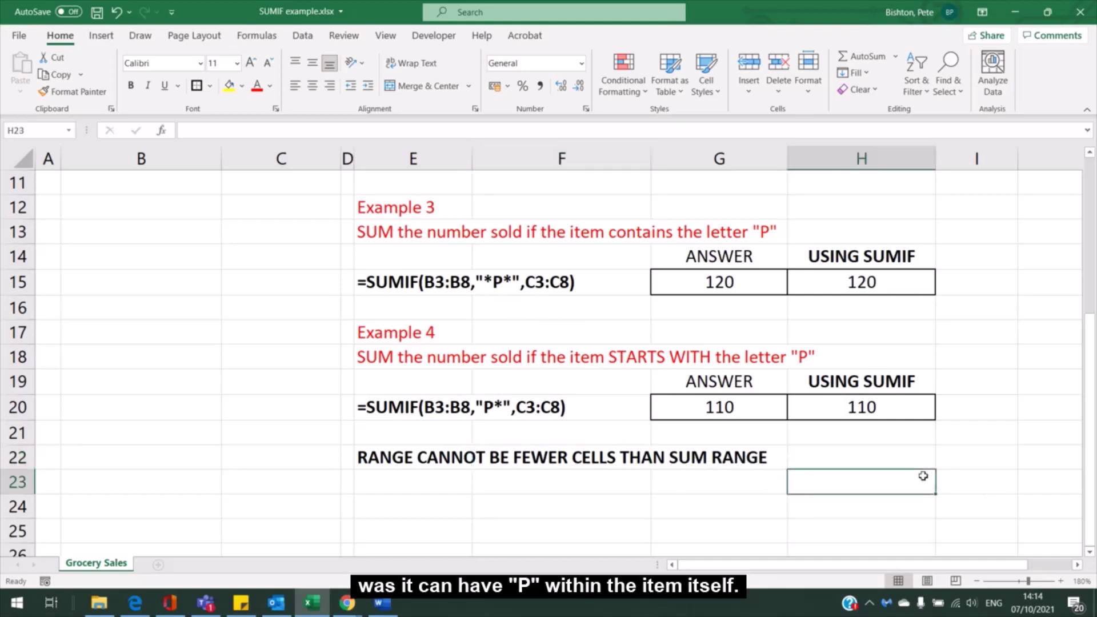
pyautogui.click(380, 486)
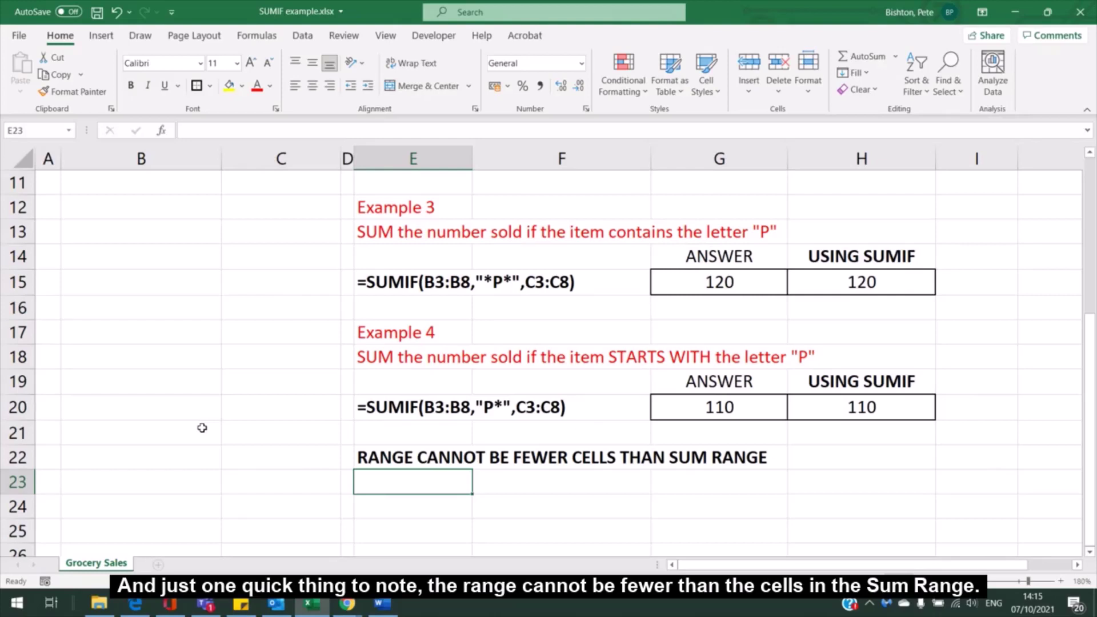
# Shorten the sum range in the Example 1 SUMIF formula in H5 to C3:C4.
pyautogui.scroll(3, 198, 432)
pyautogui.click(286, 297)
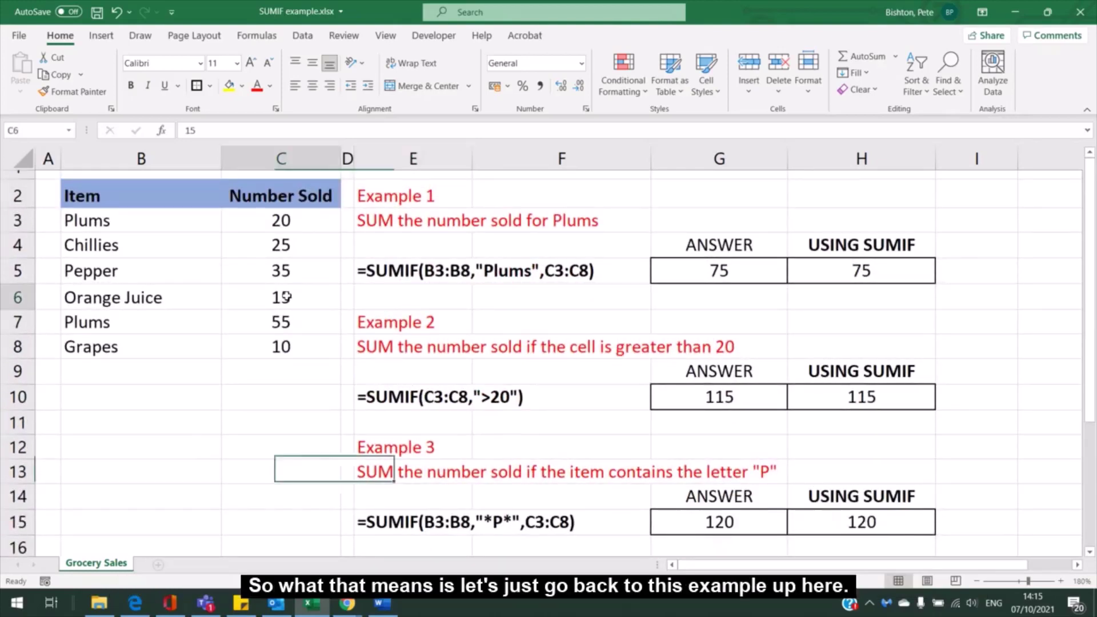
pyautogui.click(860, 274)
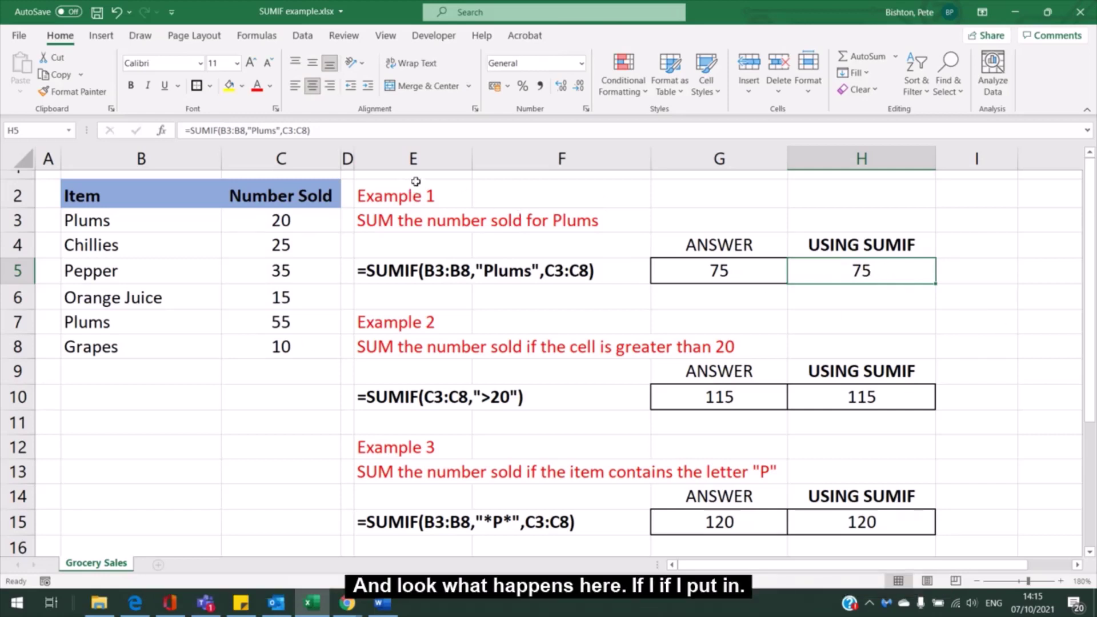
pyautogui.click(232, 129)
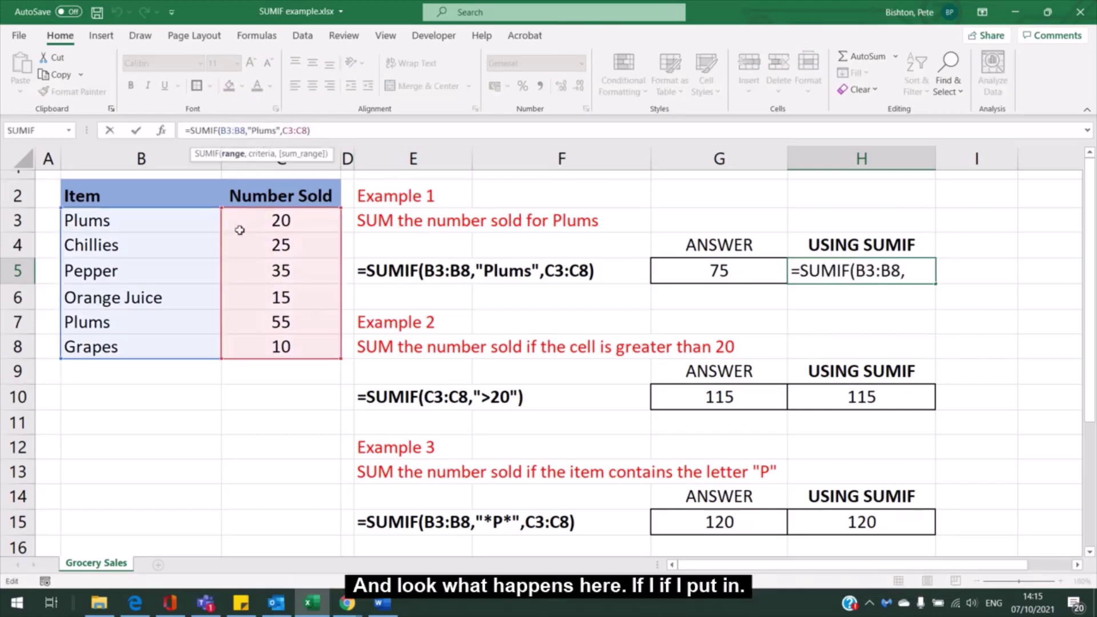
pyautogui.click(309, 131)
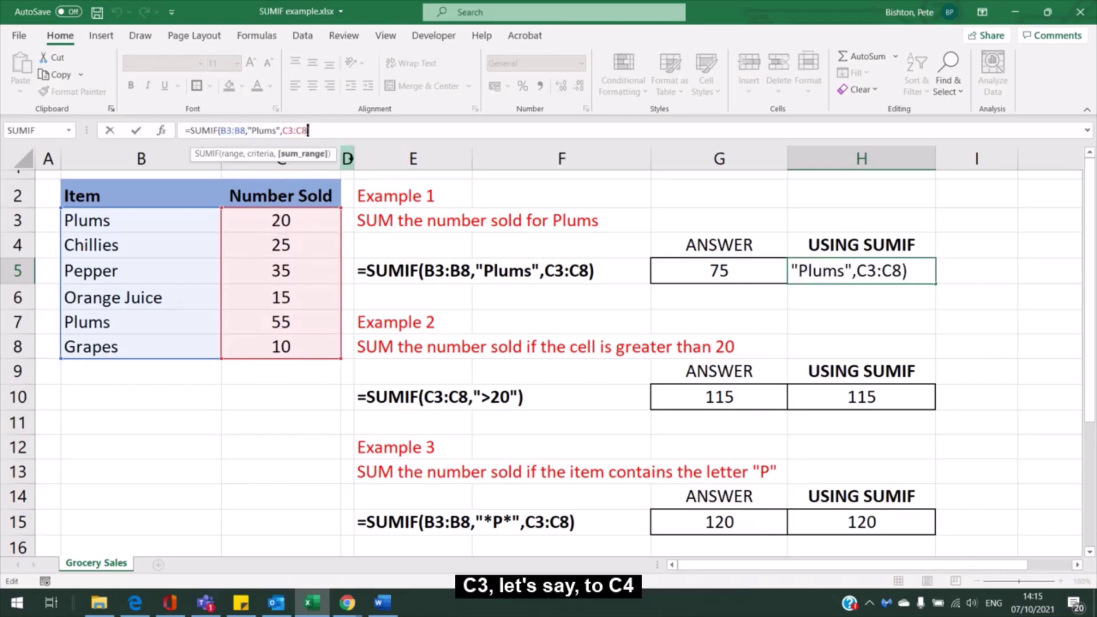
pyautogui.press('BackSpace')
pyautogui.write('3')
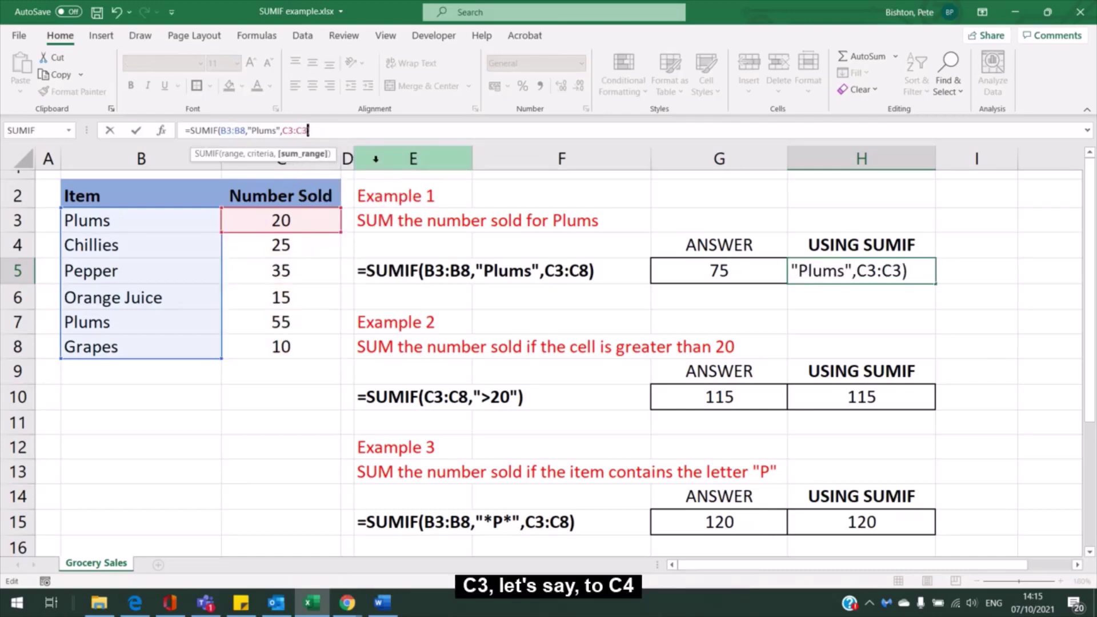
pyautogui.press('BackSpace')
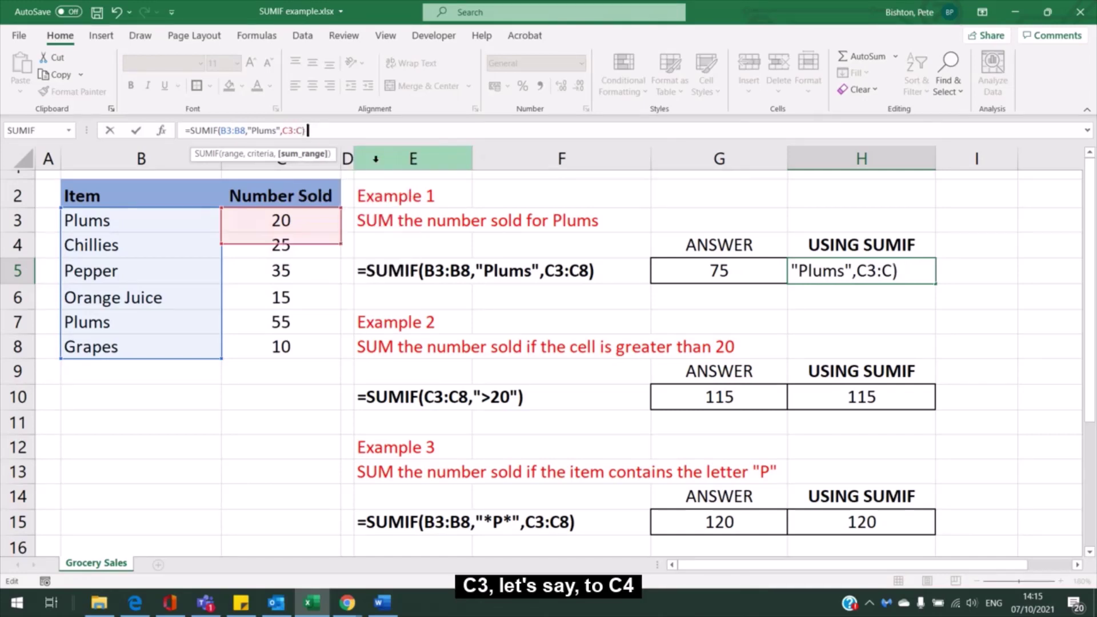
pyautogui.write('4')
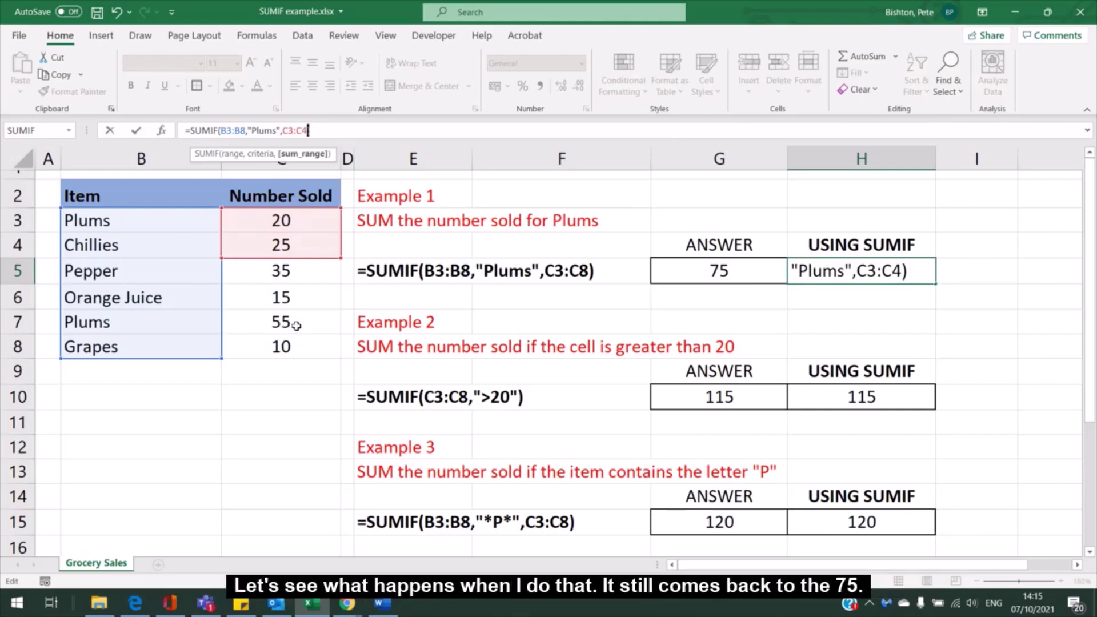
pyautogui.press('Return')
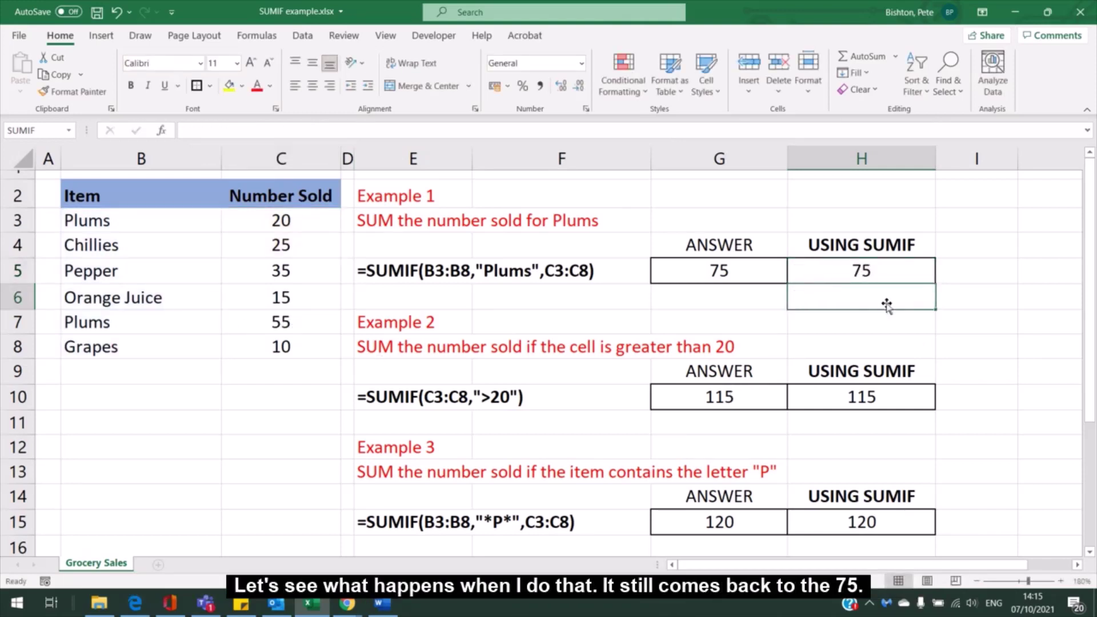
# Change the H5 formula to use B3:B4 as the range and C3:C8 as the sum range, and reopen it for editing.
pyautogui.click(828, 273)
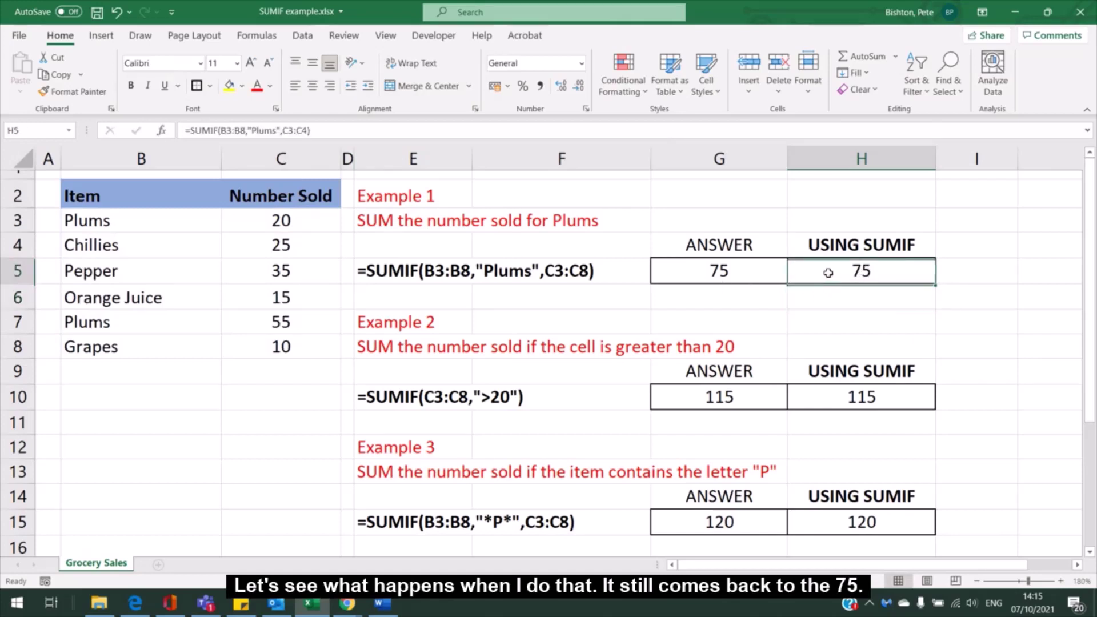
pyautogui.click(340, 131)
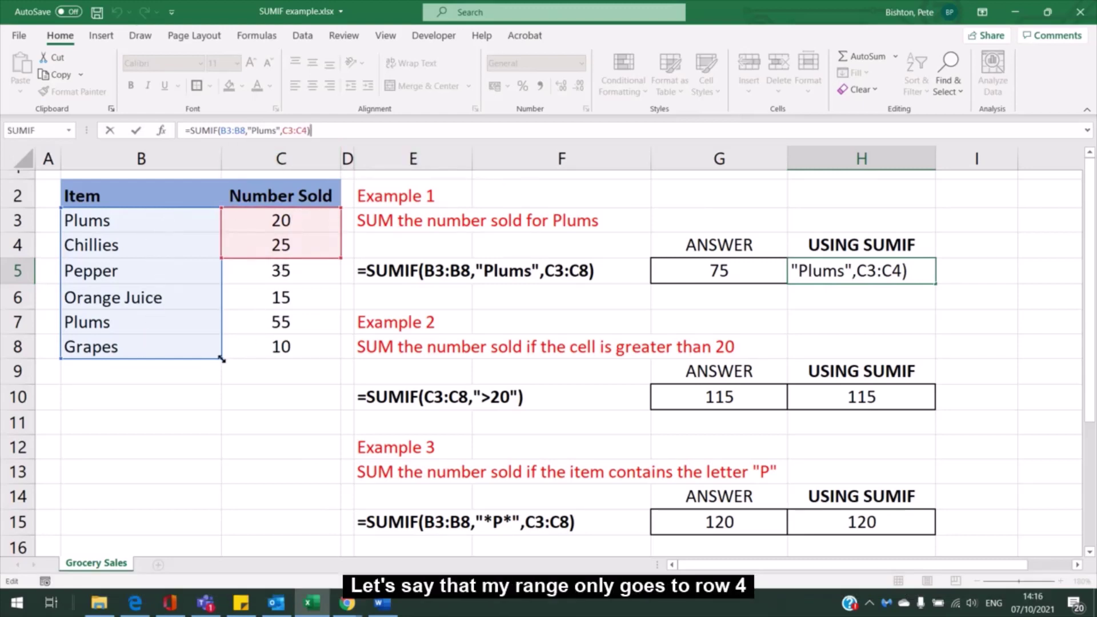
pyautogui.click(245, 129)
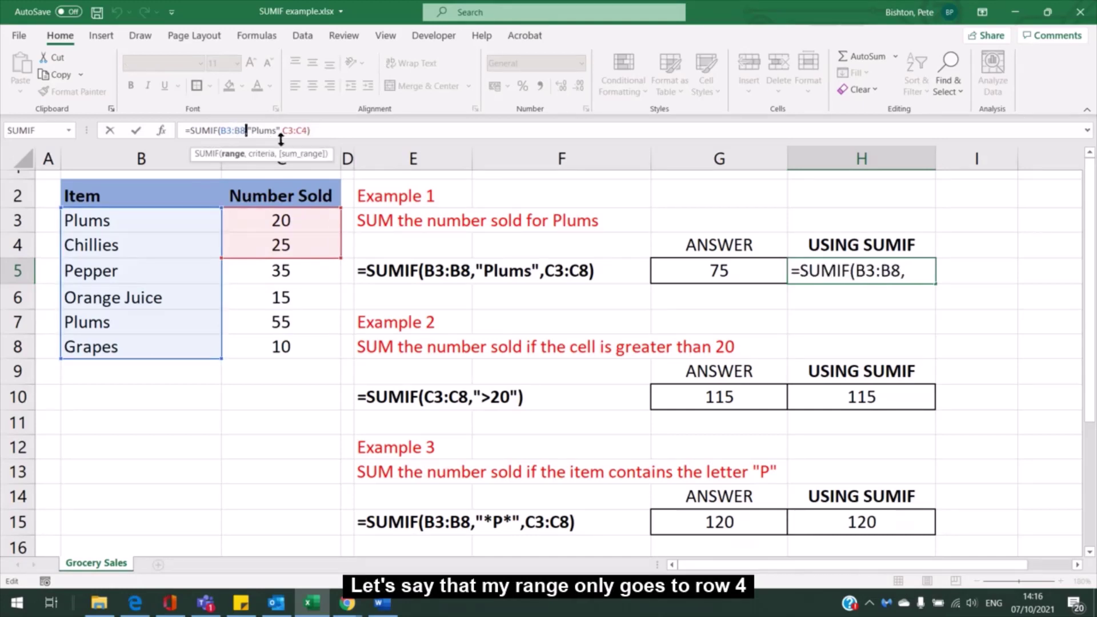
pyautogui.press('BackSpace')
pyautogui.write('4')
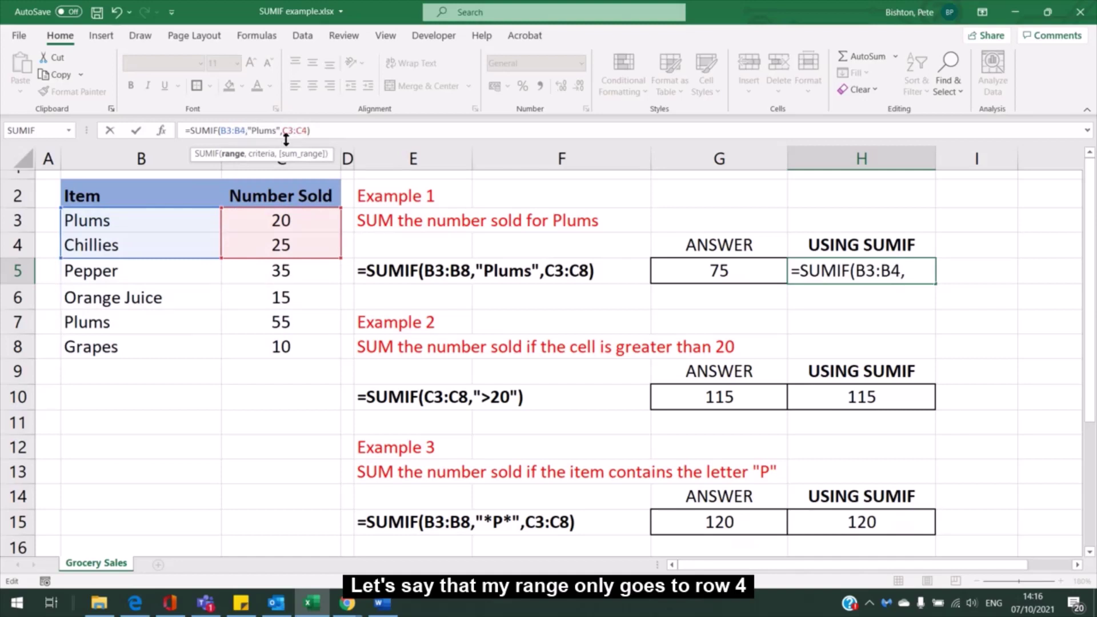
pyautogui.click(308, 129)
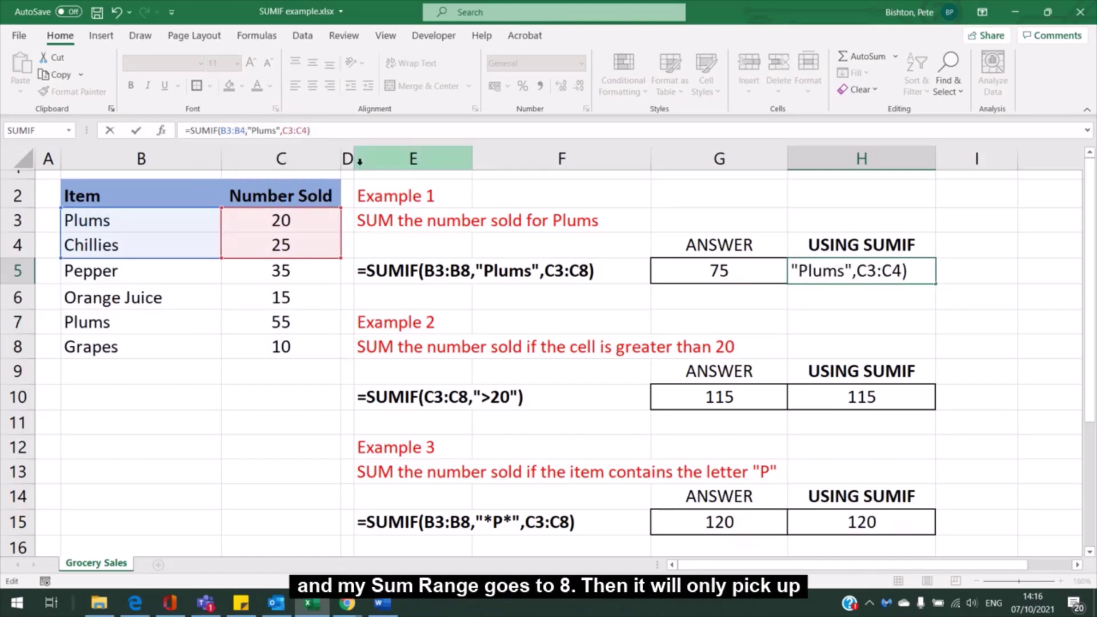
pyautogui.press('Left')
pyautogui.press('BackSpace')
pyautogui.write('8')
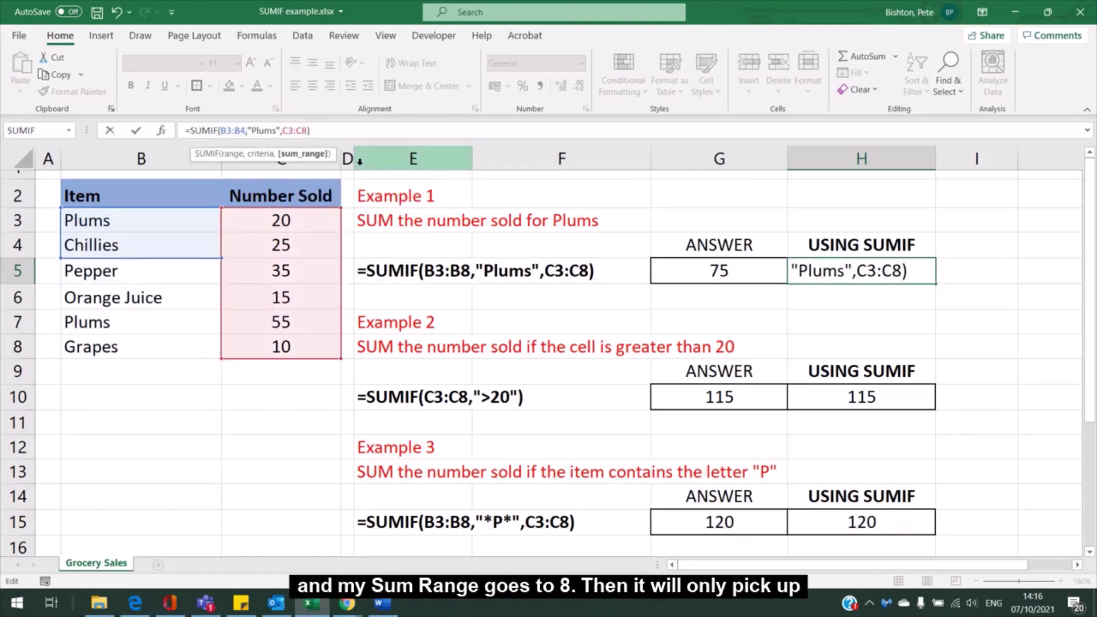
pyautogui.press('Return')
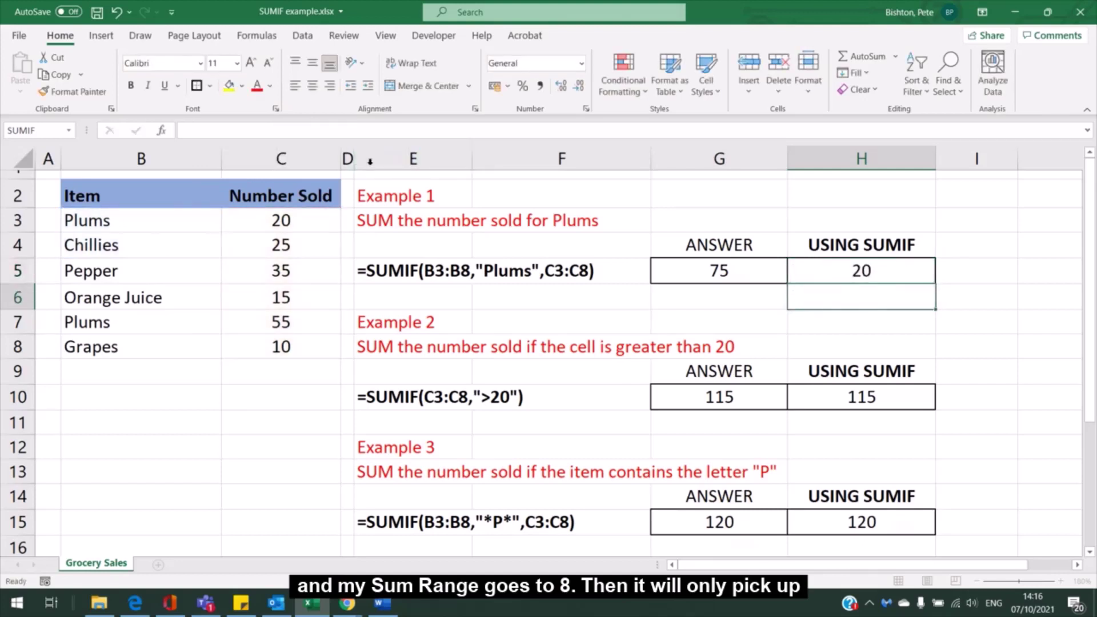
pyautogui.click(835, 277)
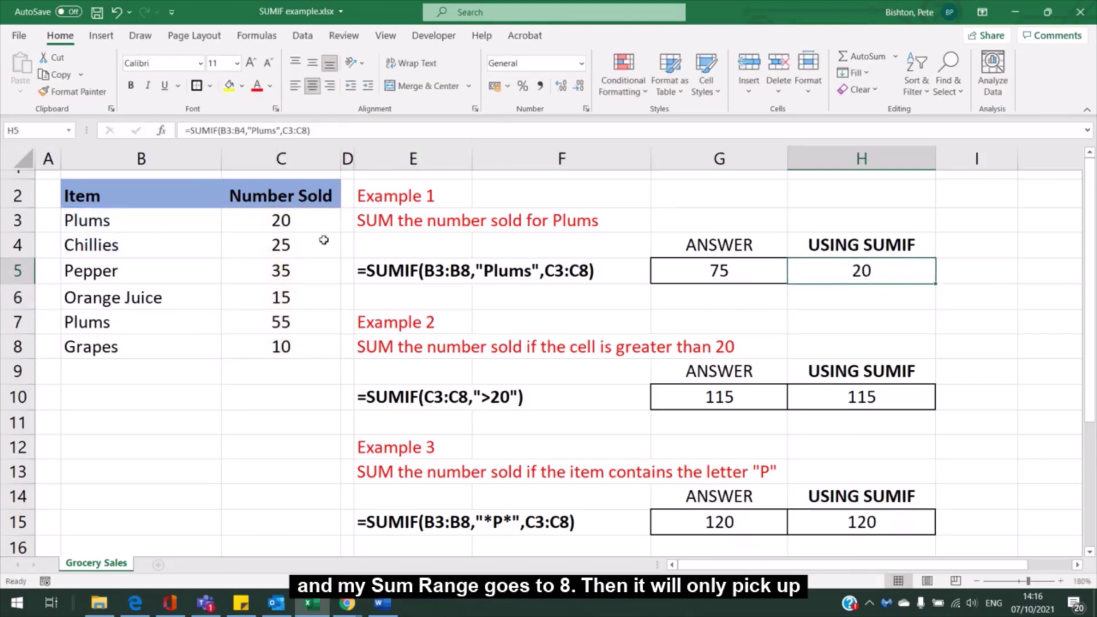
pyautogui.click(340, 137)
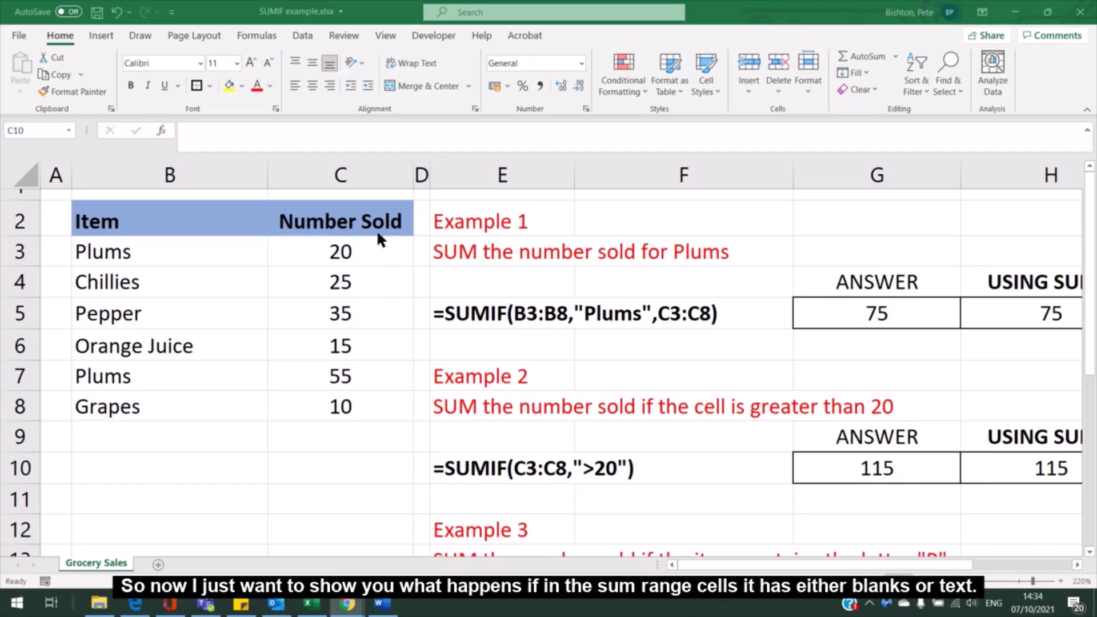
# Insert a SUMIF function in C10 by searching for sumif, with the items in B3:B8 as the range.
pyautogui.click(317, 466)
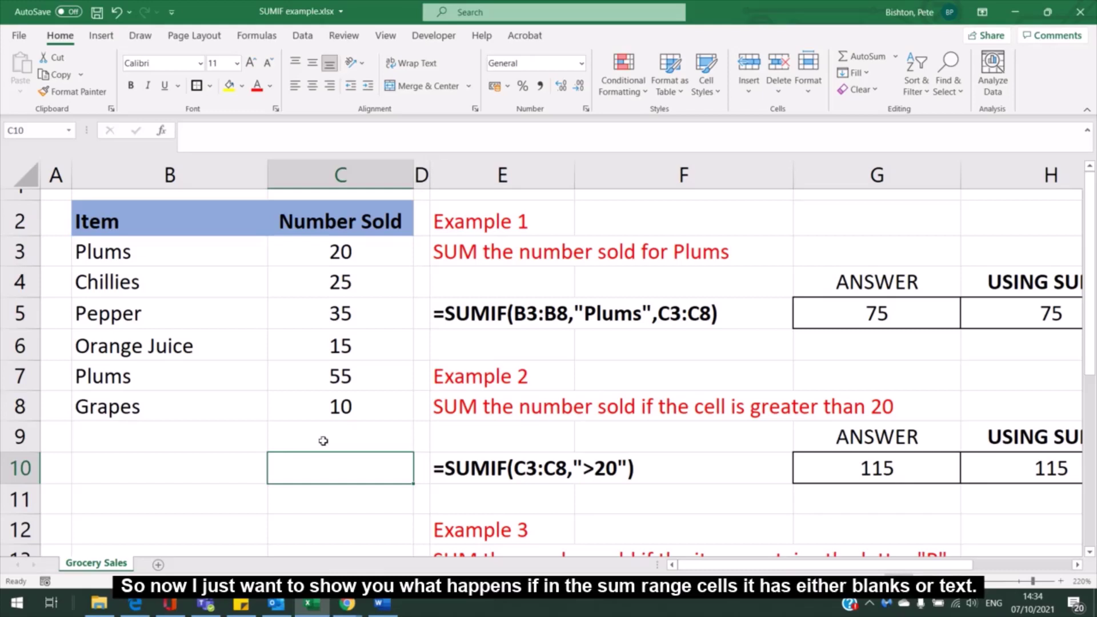
pyautogui.click(163, 131)
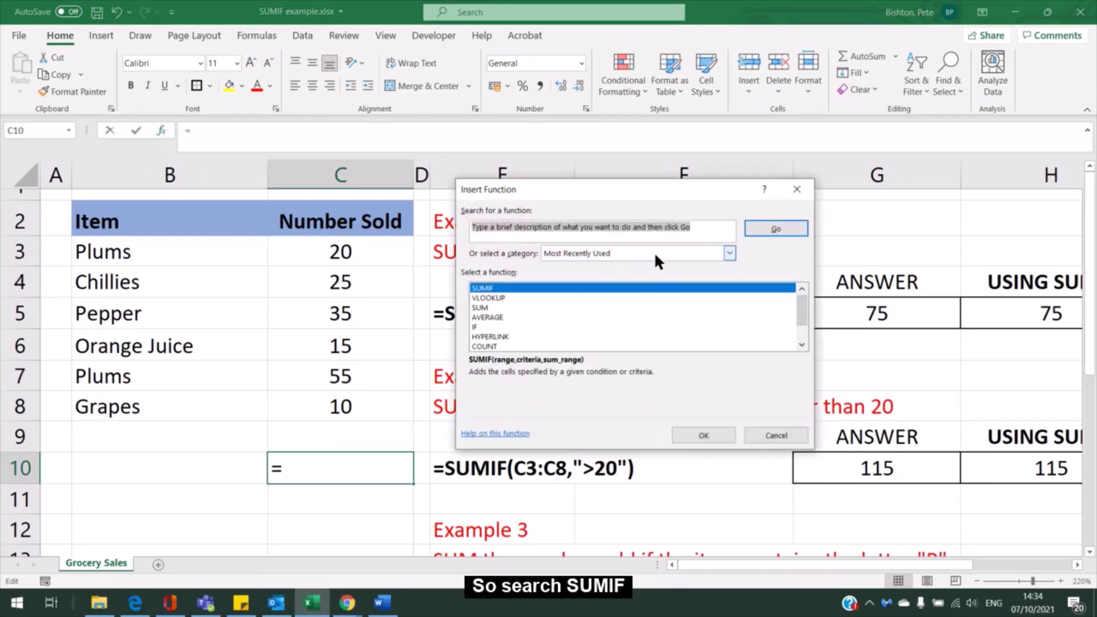
pyautogui.write('sumif')
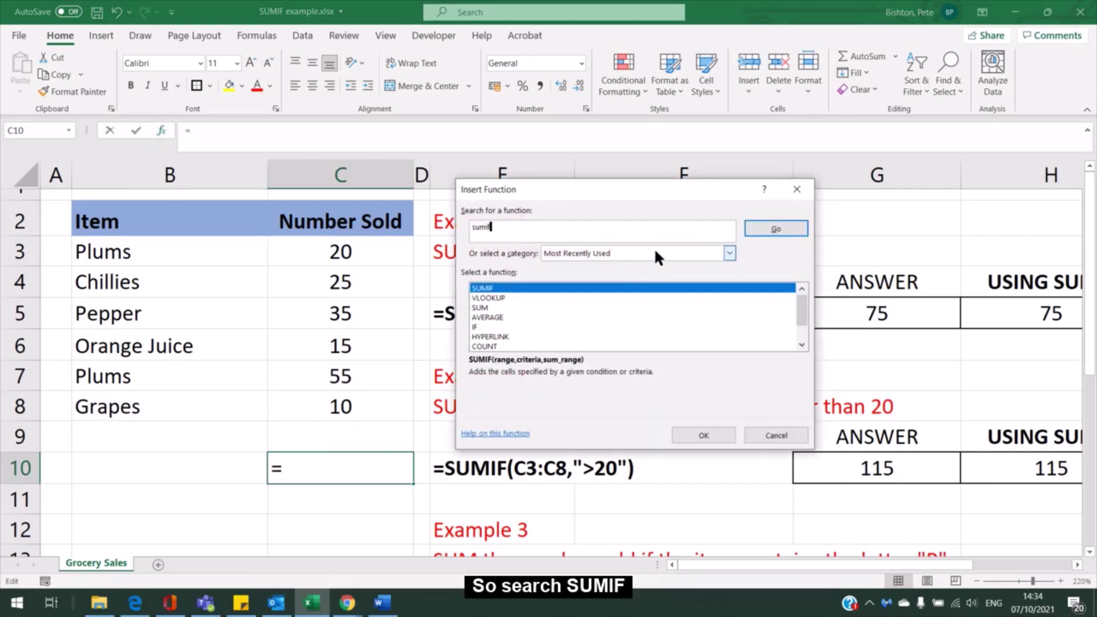
pyautogui.click(760, 229)
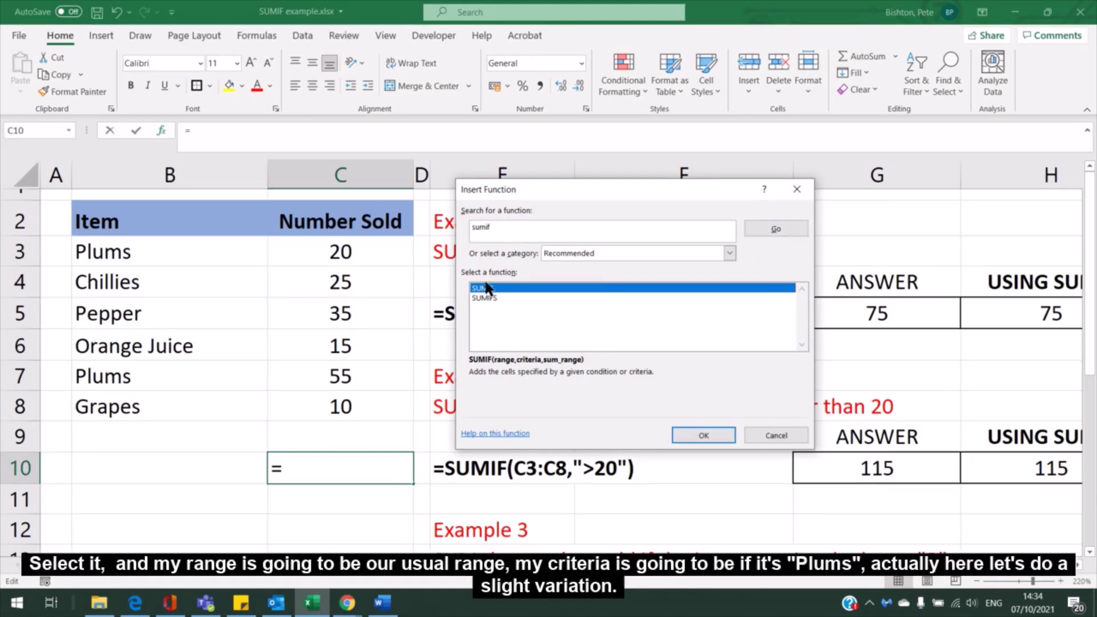
pyautogui.click(717, 434)
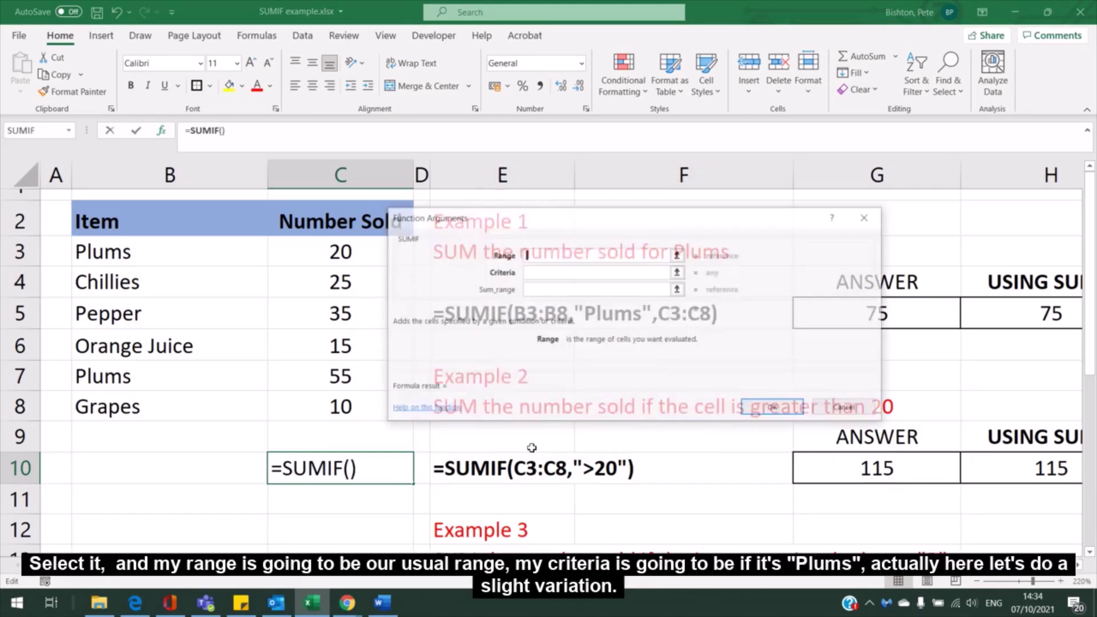
pyautogui.moveTo(101, 254); pyautogui.dragTo(121, 398)
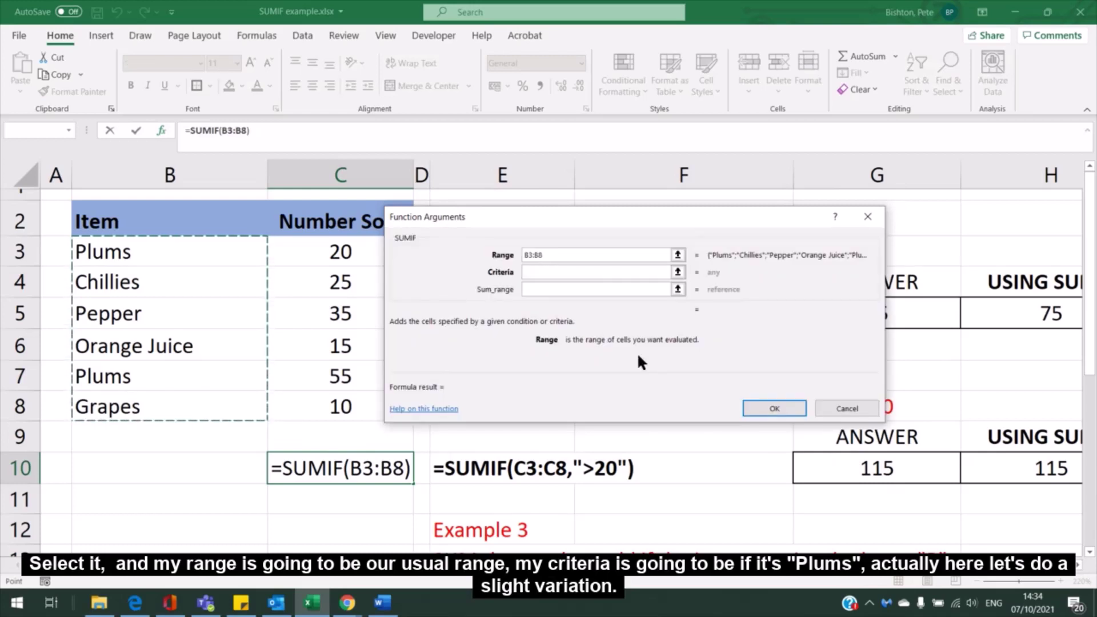
pyautogui.click(555, 272)
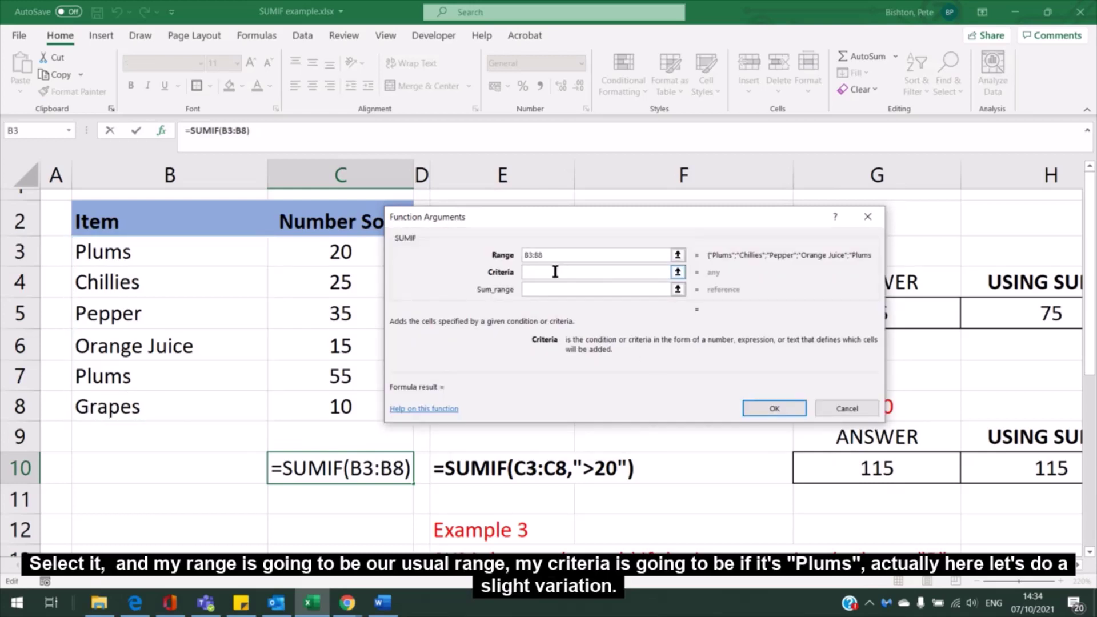
pyautogui.write('"pl')
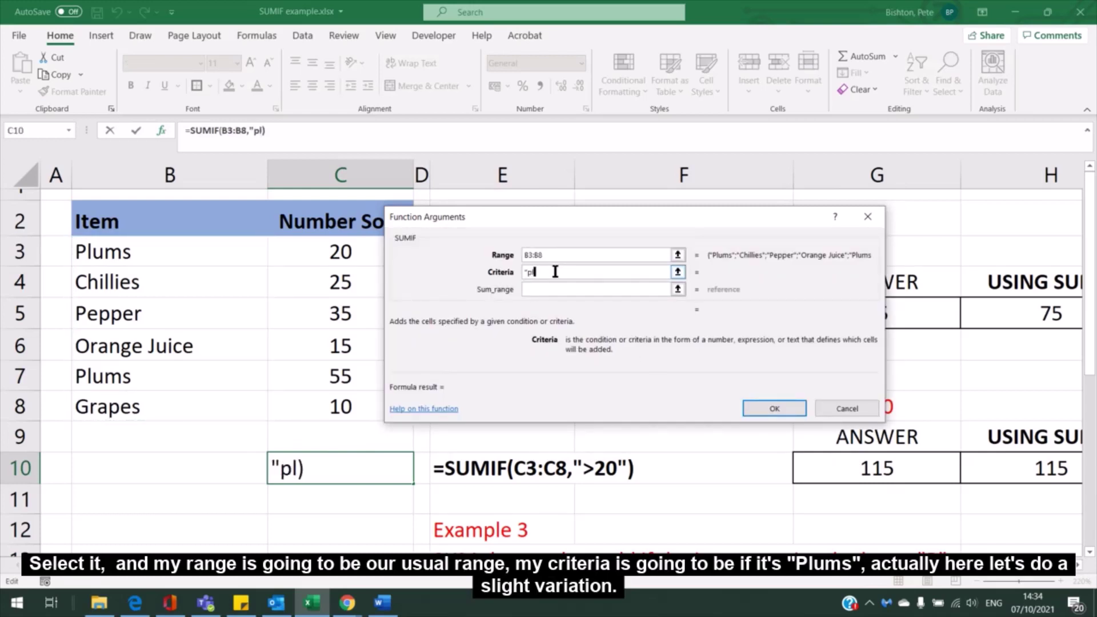
pyautogui.write('ums"')
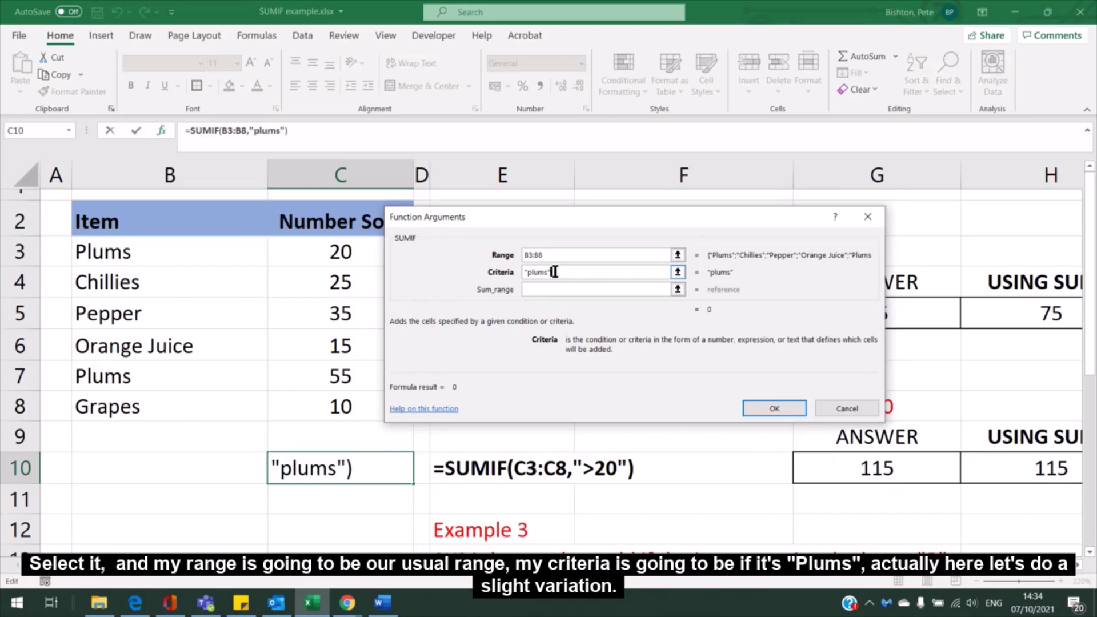
pyautogui.press('BackSpace')
pyautogui.press('BackSpace')
pyautogui.press('BackSpace')
pyautogui.press('BackSpace')
pyautogui.press('BackSpace')
pyautogui.press('BackSpace')
pyautogui.press('BackSpace')
# Complete the C10 SUMIF function with cell B3 as the criteria and C3:C8 as the sum range.
pyautogui.click(141, 251)
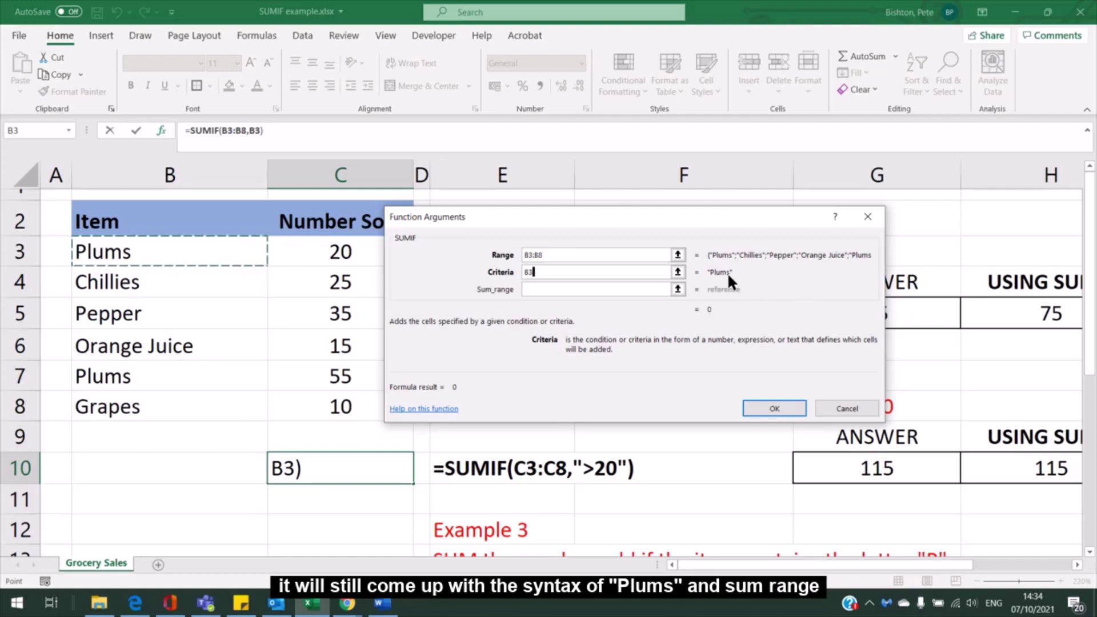
pyautogui.click(523, 290)
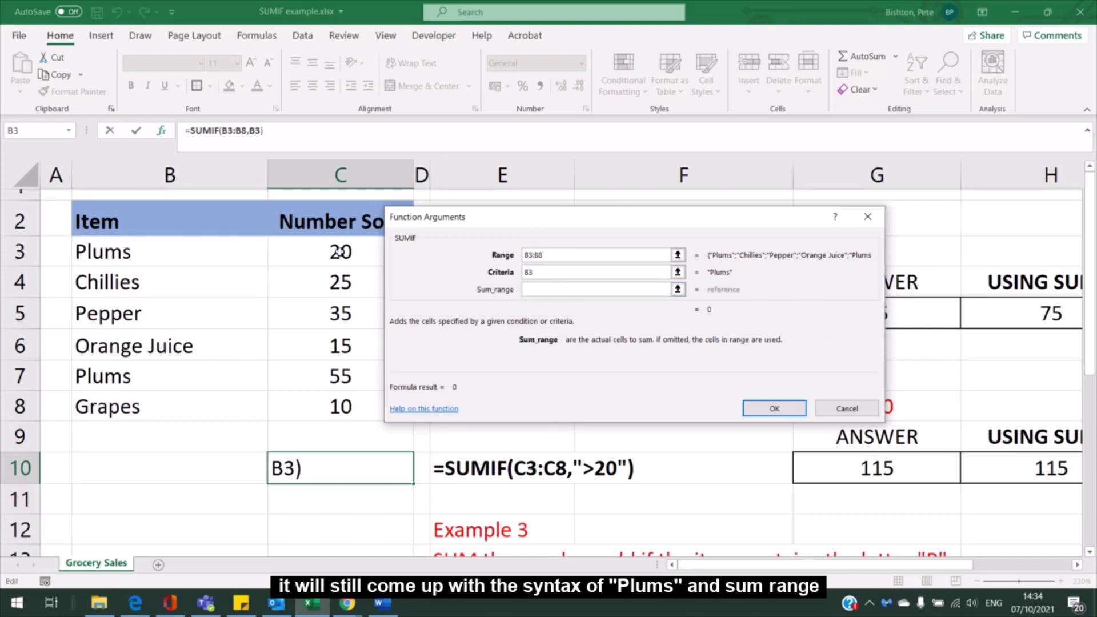
pyautogui.moveTo(338, 251); pyautogui.dragTo(322, 407)
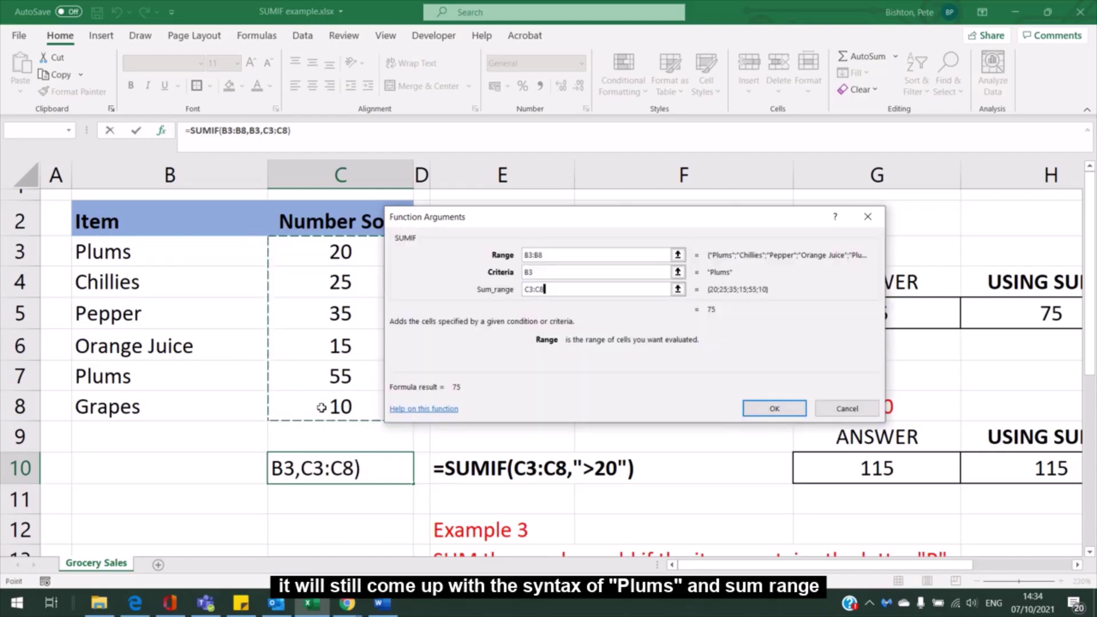
pyautogui.click(786, 408)
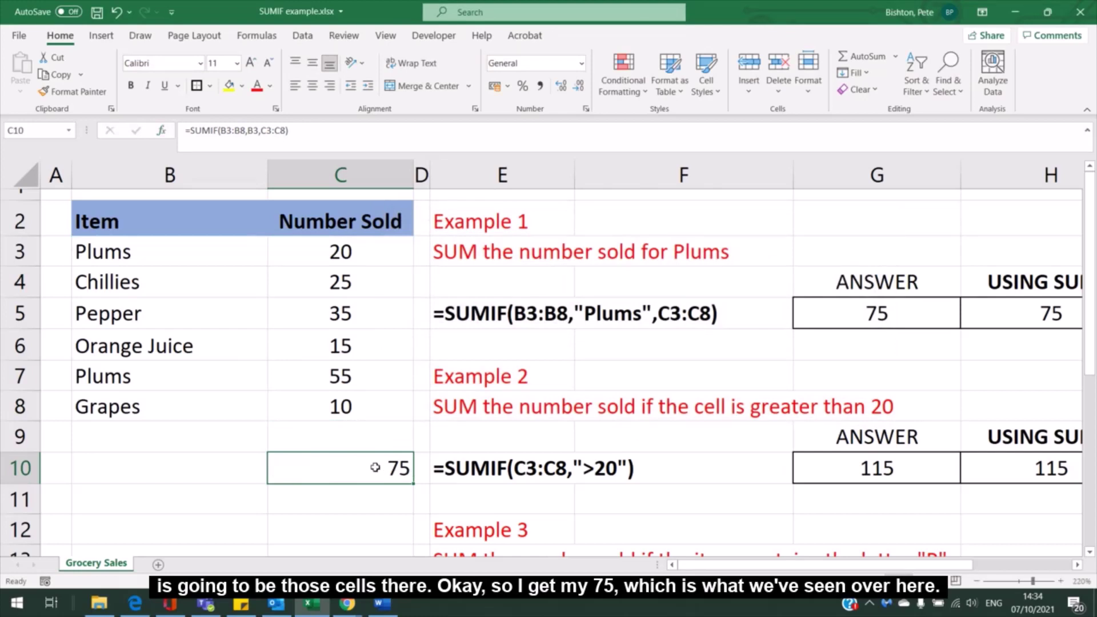
# Compare the C10 formula with the Example 1 formula in H5, and check the Plums quantities in C3 and C7.
pyautogui.click(1039, 318)
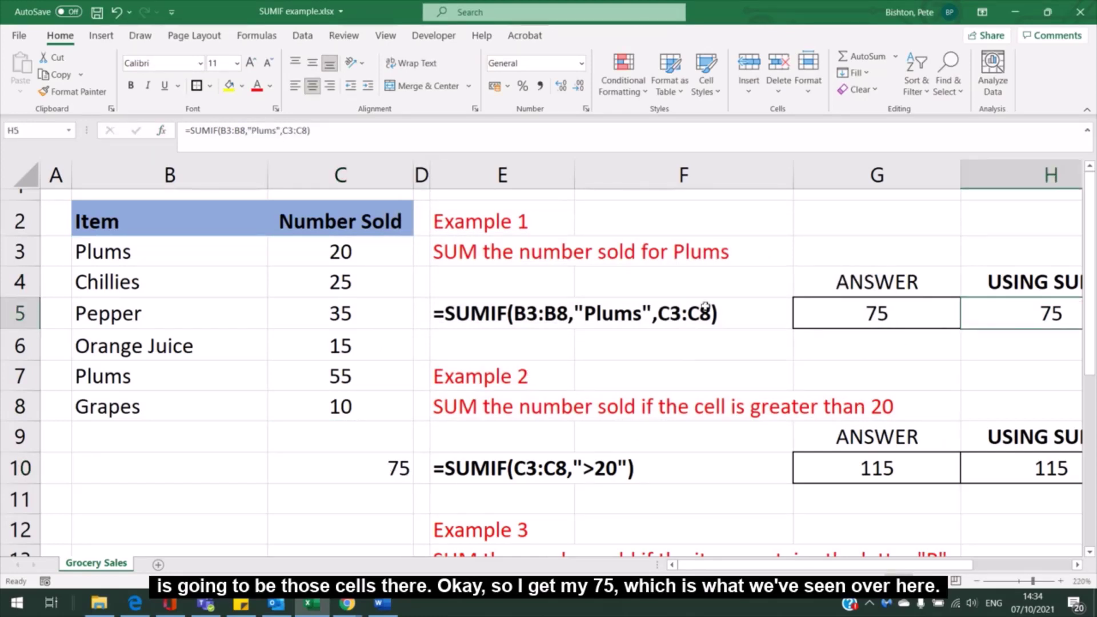
pyautogui.click(358, 471)
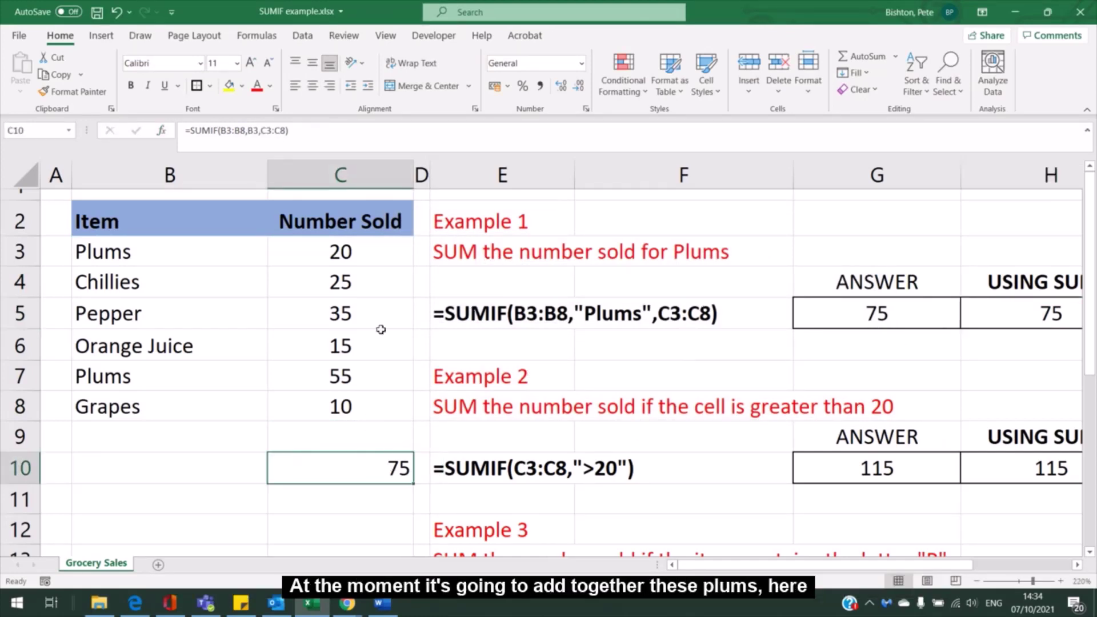
pyautogui.click(350, 252)
pyautogui.keyDown('ctrl'); pyautogui.click(337, 377); pyautogui.keyUp('ctrl')
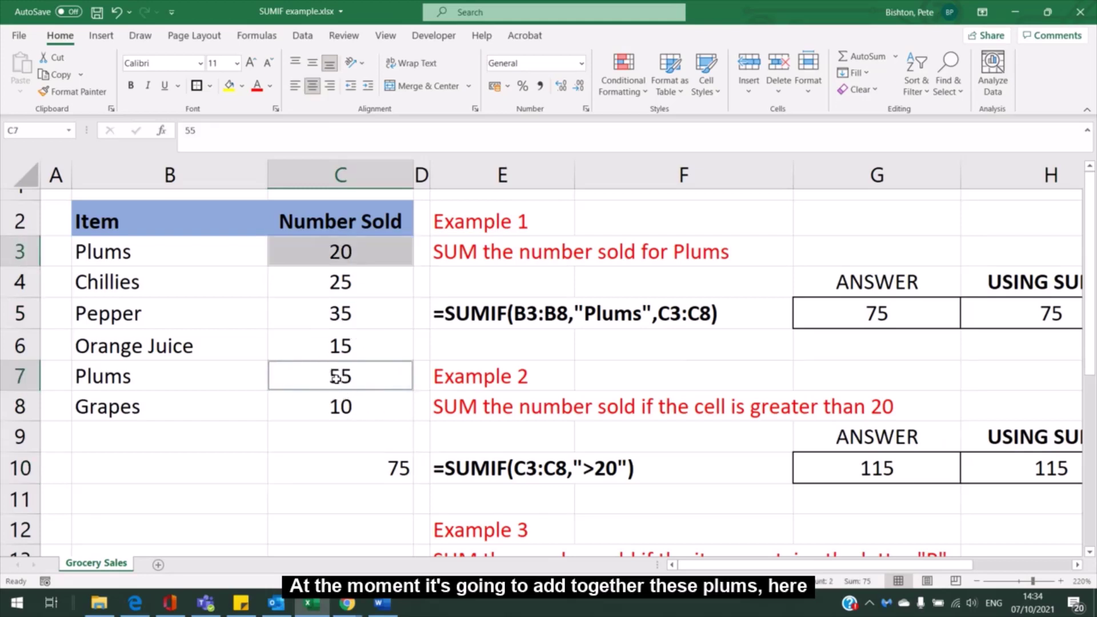
pyautogui.click(361, 468)
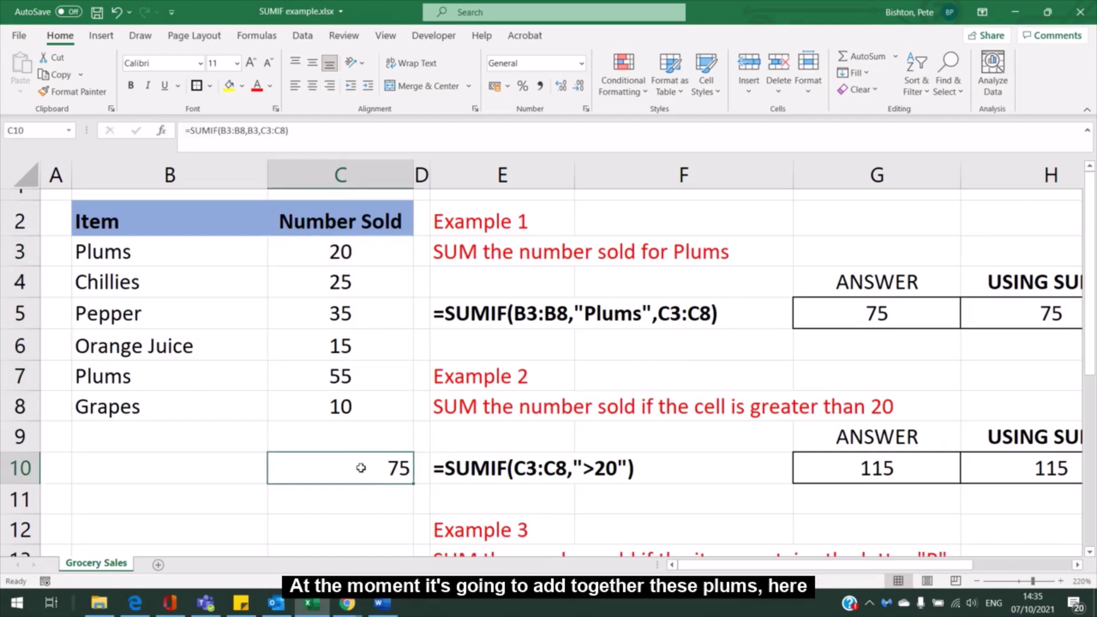
# Replace the Pepper quantity in C5 with the text hello and check the SUMIF result in C10.
pyautogui.click(345, 312)
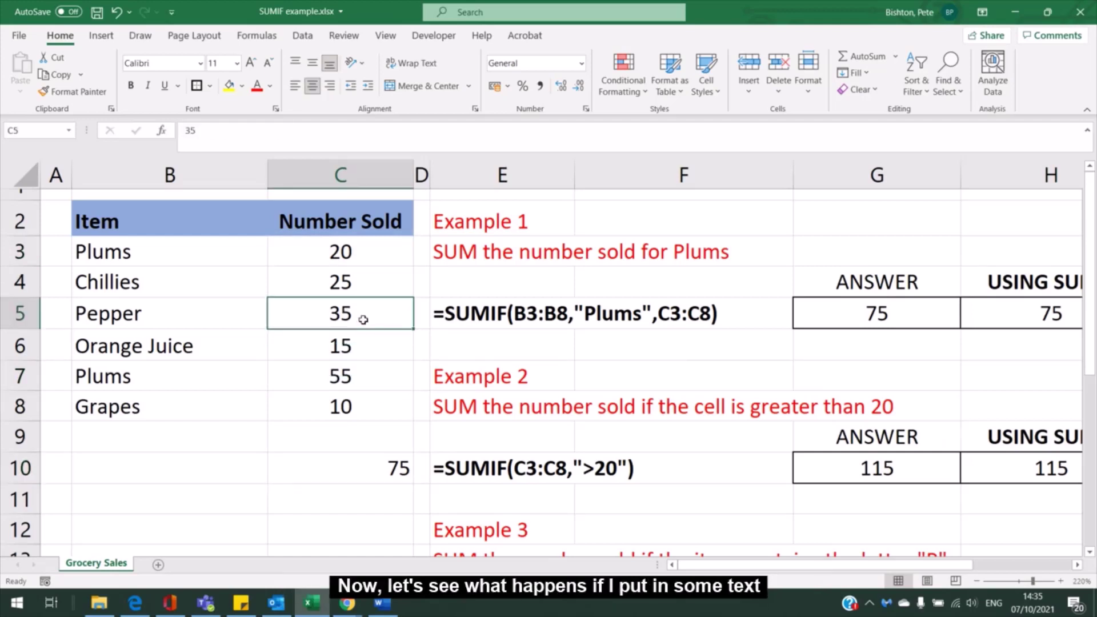
pyautogui.write('hell')
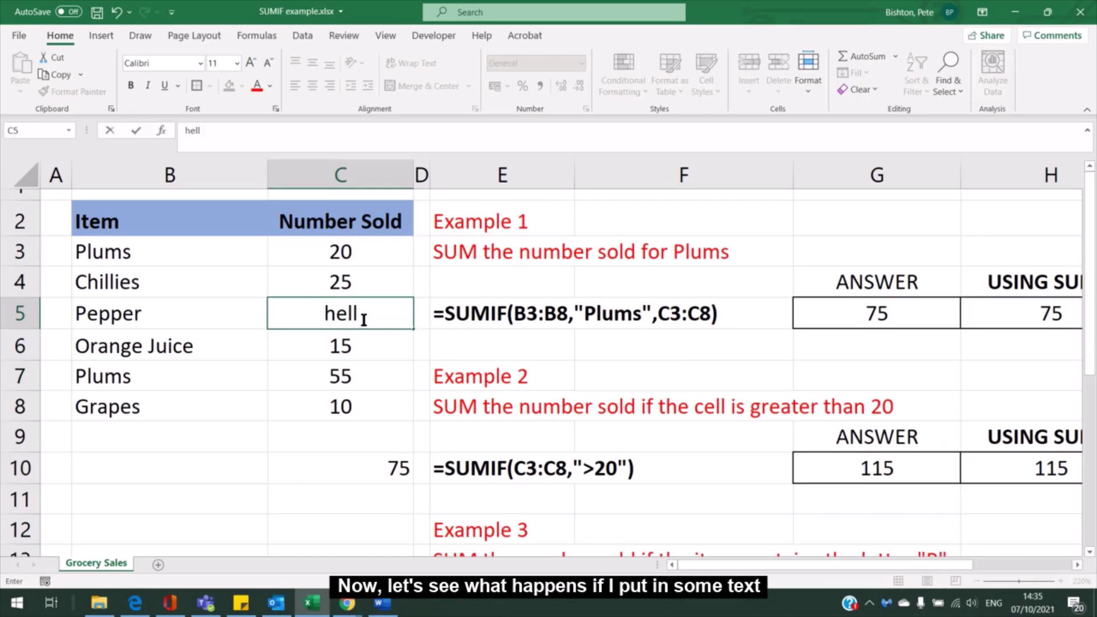
pyautogui.write('o')
pyautogui.press('Return')
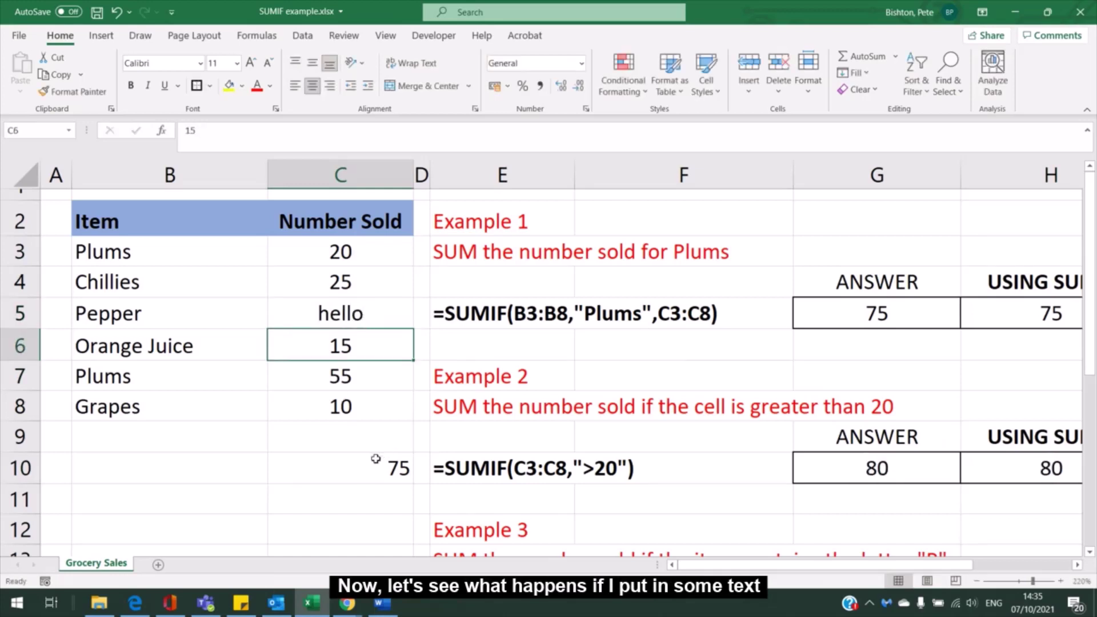
pyautogui.click(375, 459)
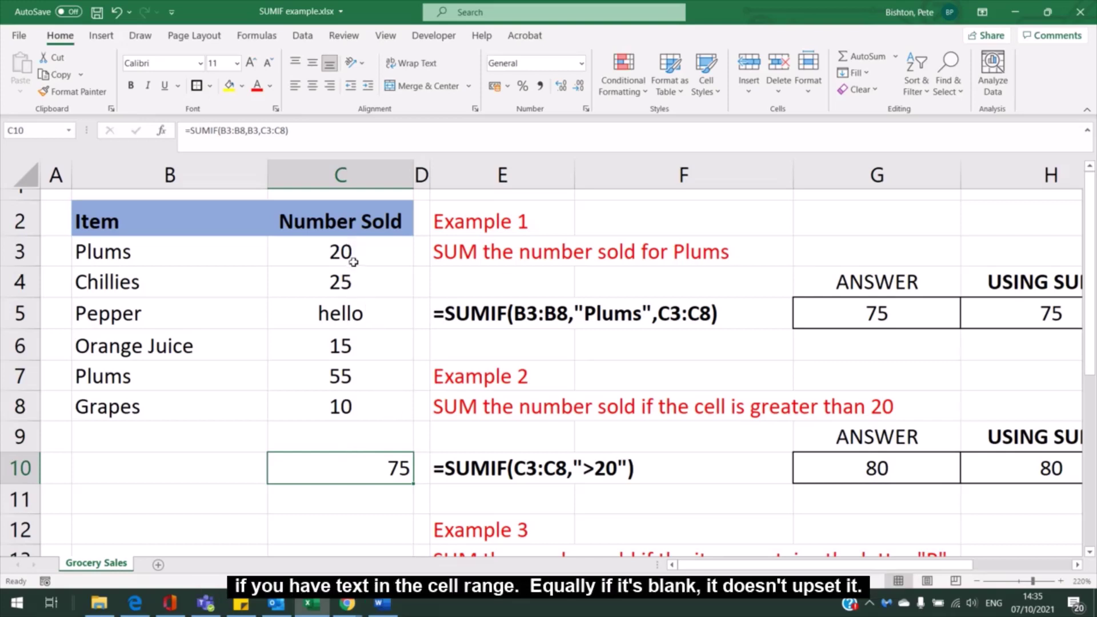
# Clear the Pepper quantity cell C5 and check the SUMIF result in C10 again.
pyautogui.click(352, 315)
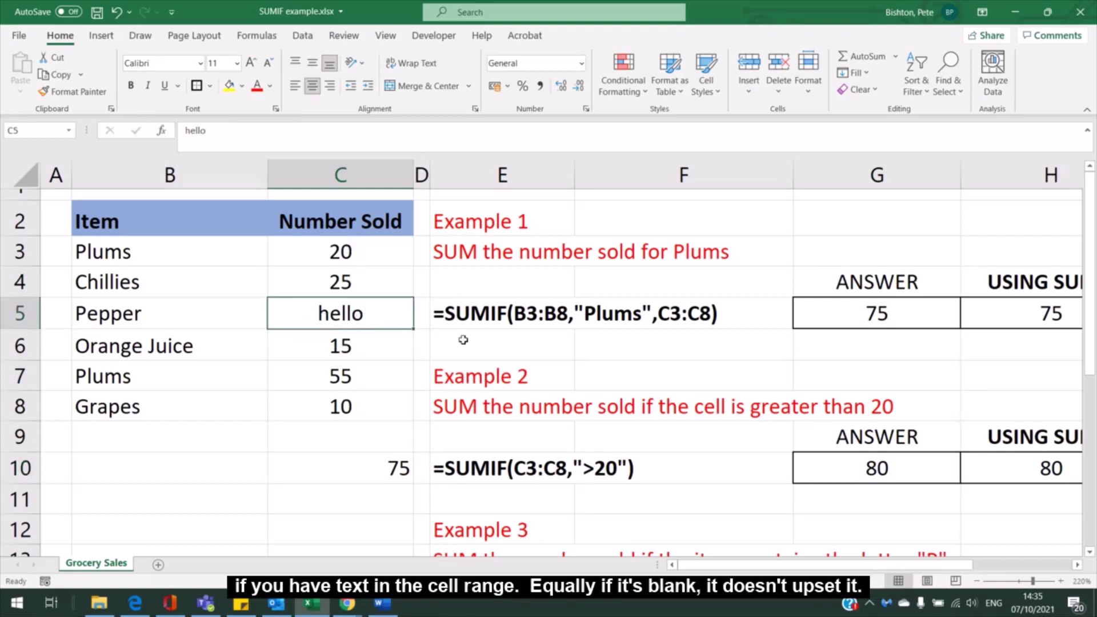
pyautogui.press('Delete')
pyautogui.click(367, 459)
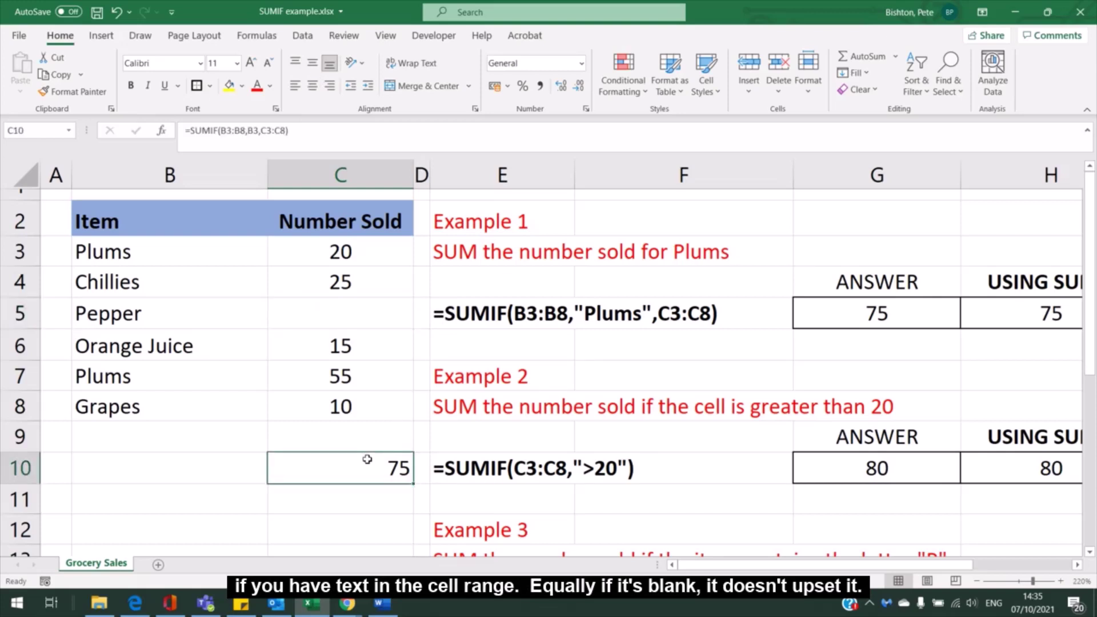
# Undo the clearing of C5 and the text entry before it, and reselect the C10 formula.
pyautogui.click(320, 312)
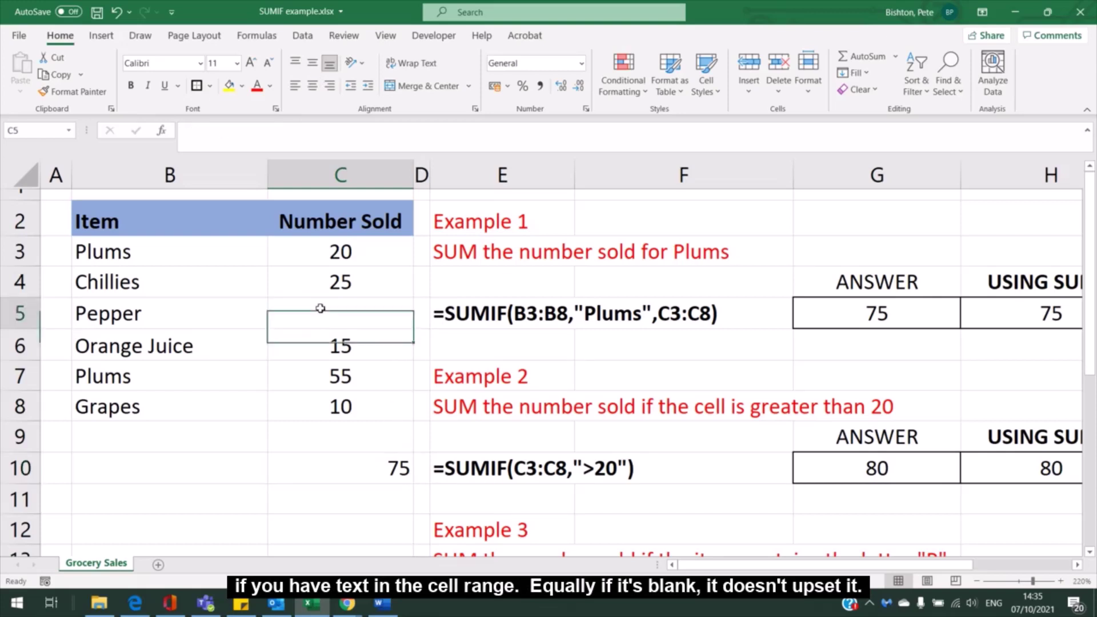
pyautogui.click(117, 11)
pyautogui.click(117, 11)
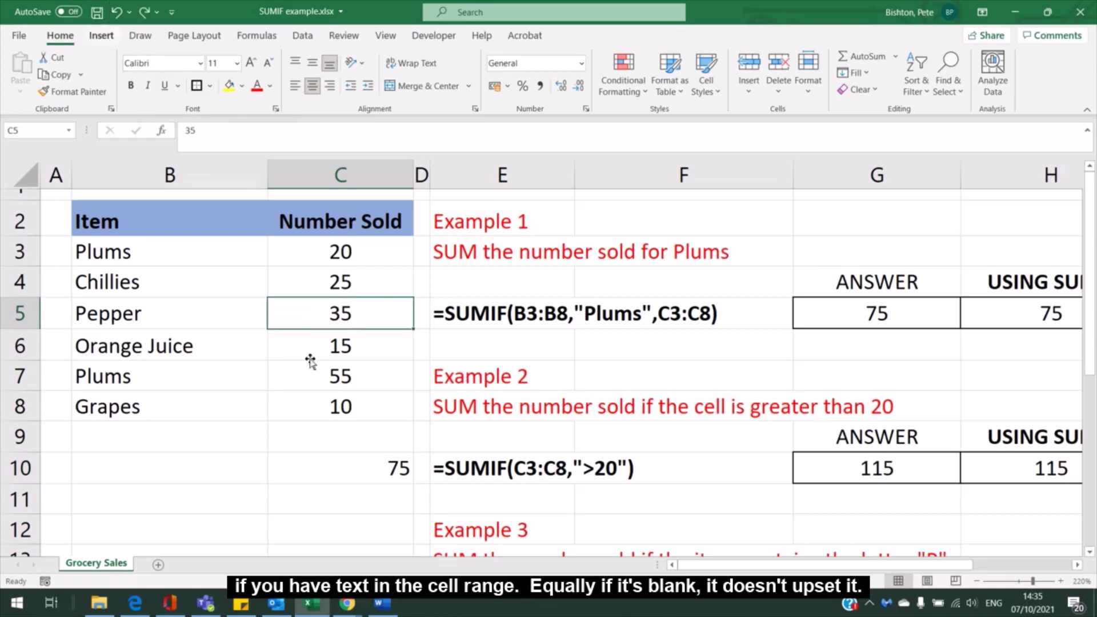
pyautogui.click(382, 466)
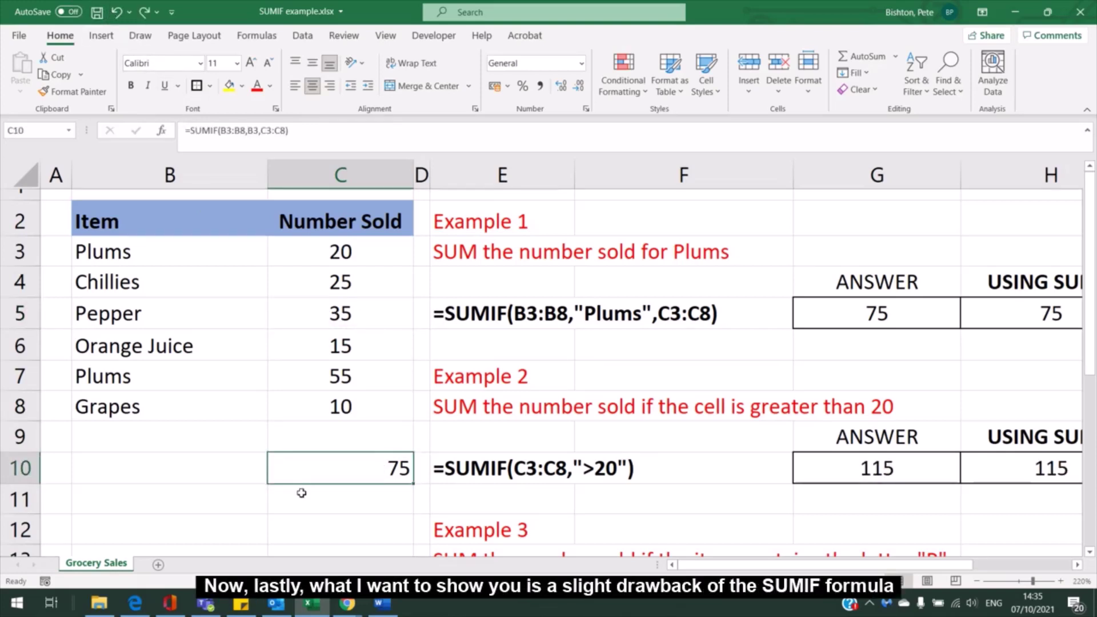
pyautogui.click(322, 503)
pyautogui.click(313, 470)
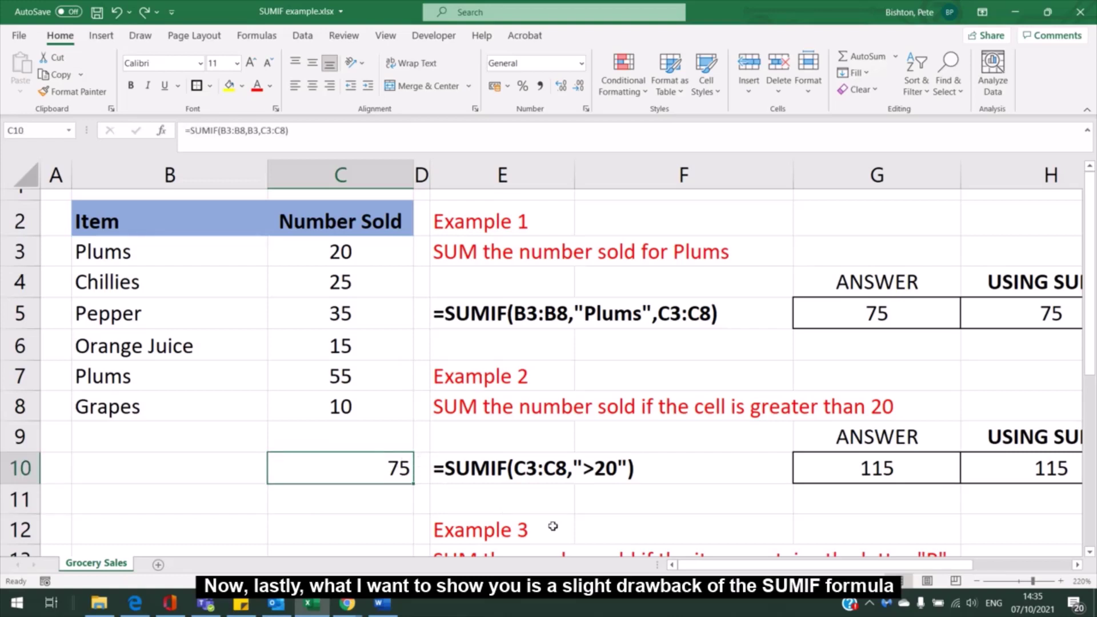
pyautogui.click(371, 504)
pyautogui.click(345, 457)
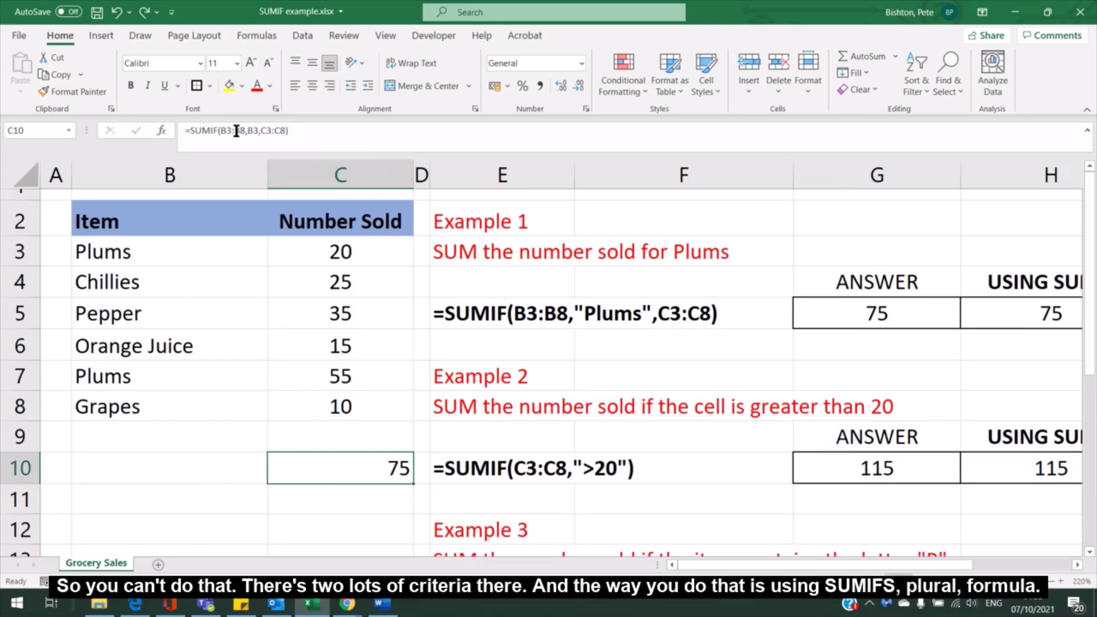
# Overwrite C10 with the start of a SUMIFS formula that uses C3:C8 as the sum range.
pyautogui.doubleClick(329, 472)
pyautogui.press('Escape')
pyautogui.write('=s')
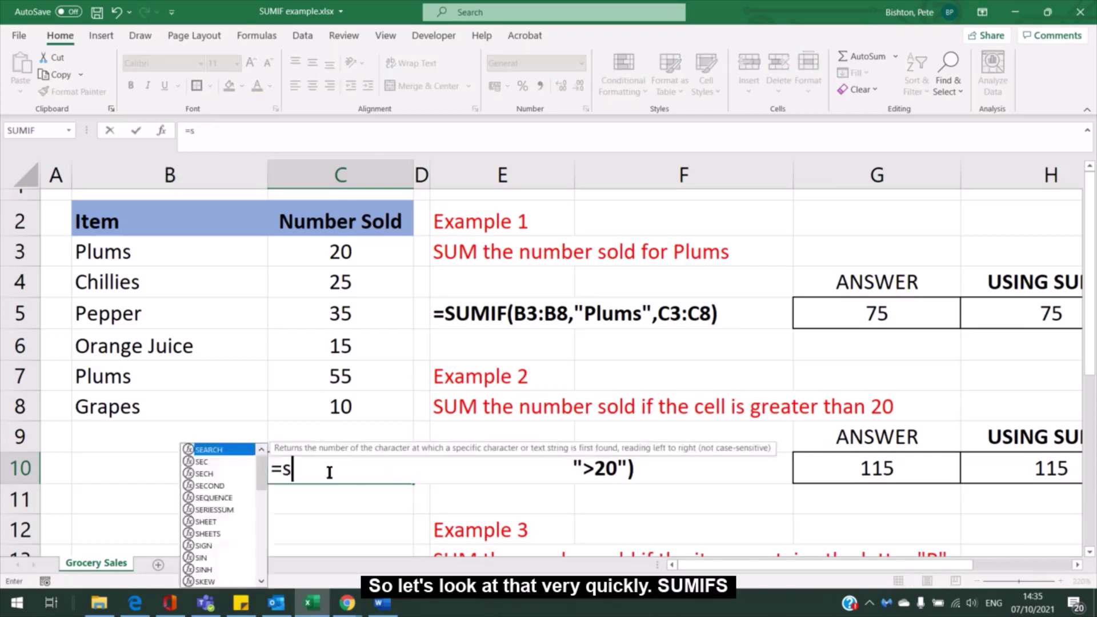
pyautogui.write('umi')
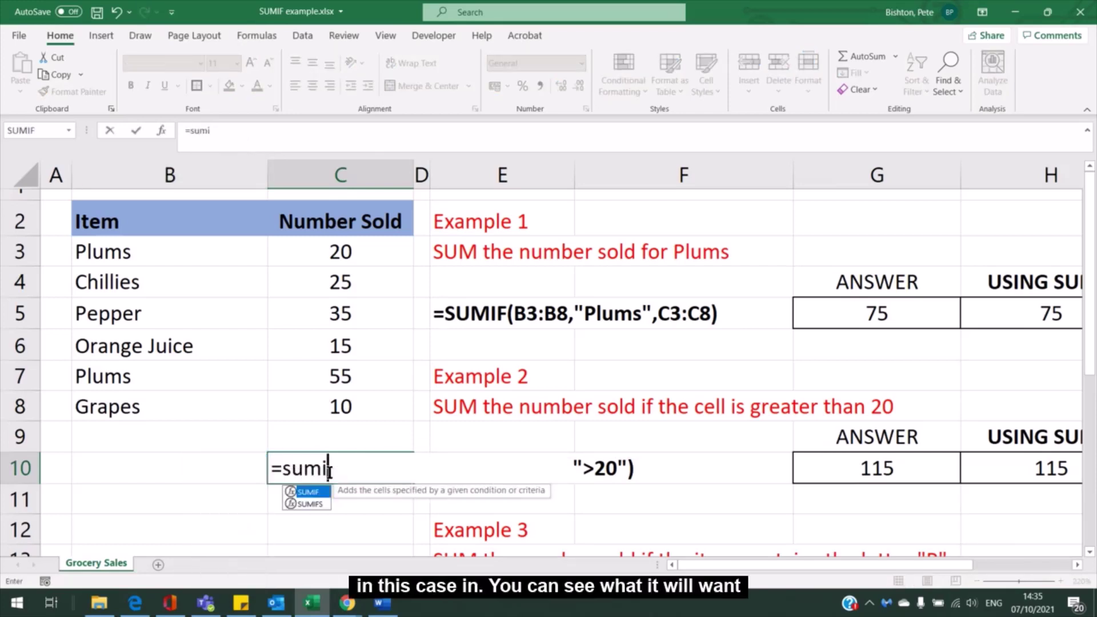
pyautogui.write('f(')
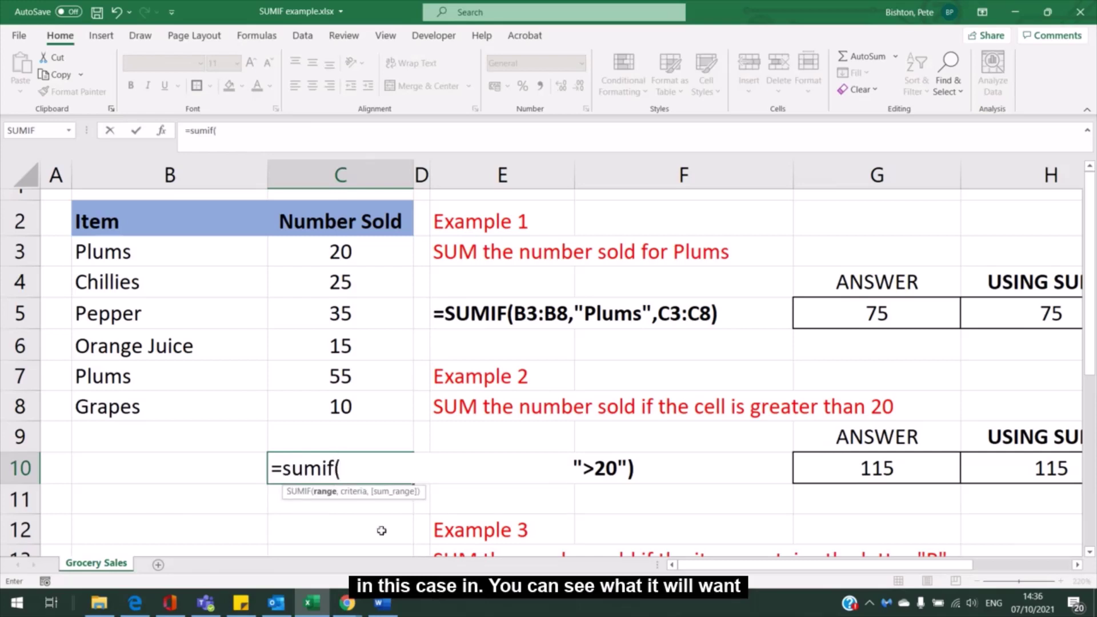
pyautogui.press('BackSpace')
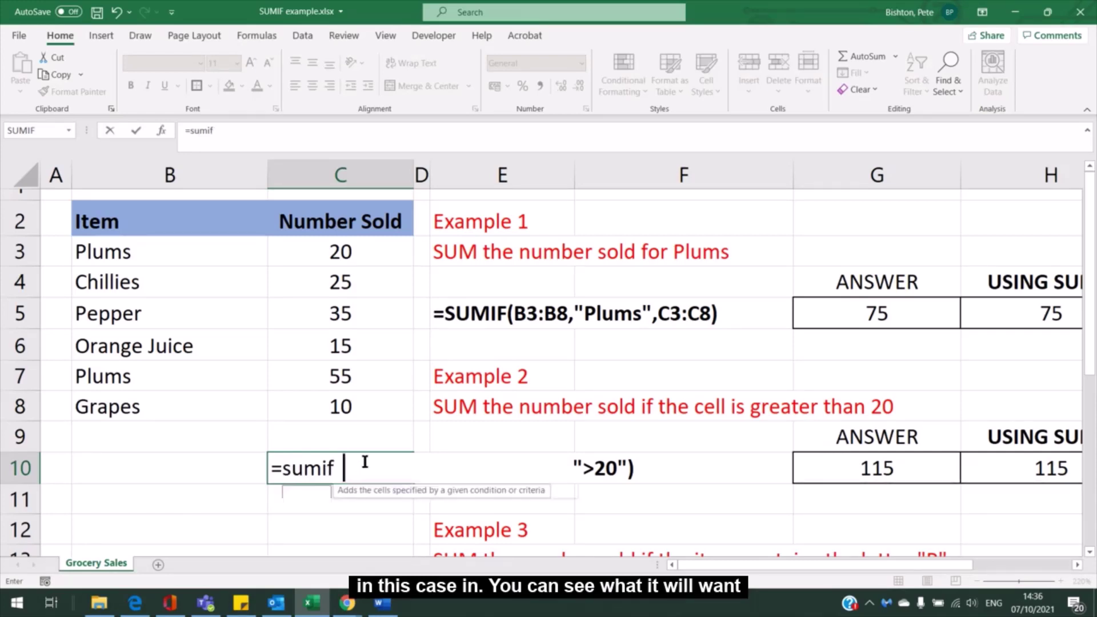
pyautogui.write('s(')
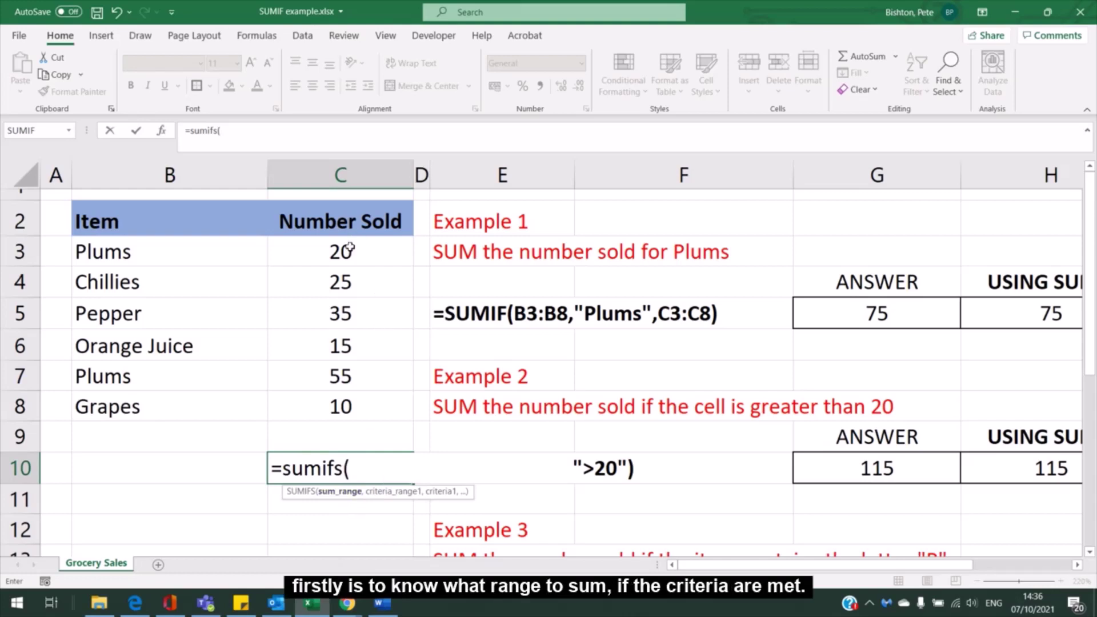
pyautogui.moveTo(350, 245); pyautogui.dragTo(344, 402)
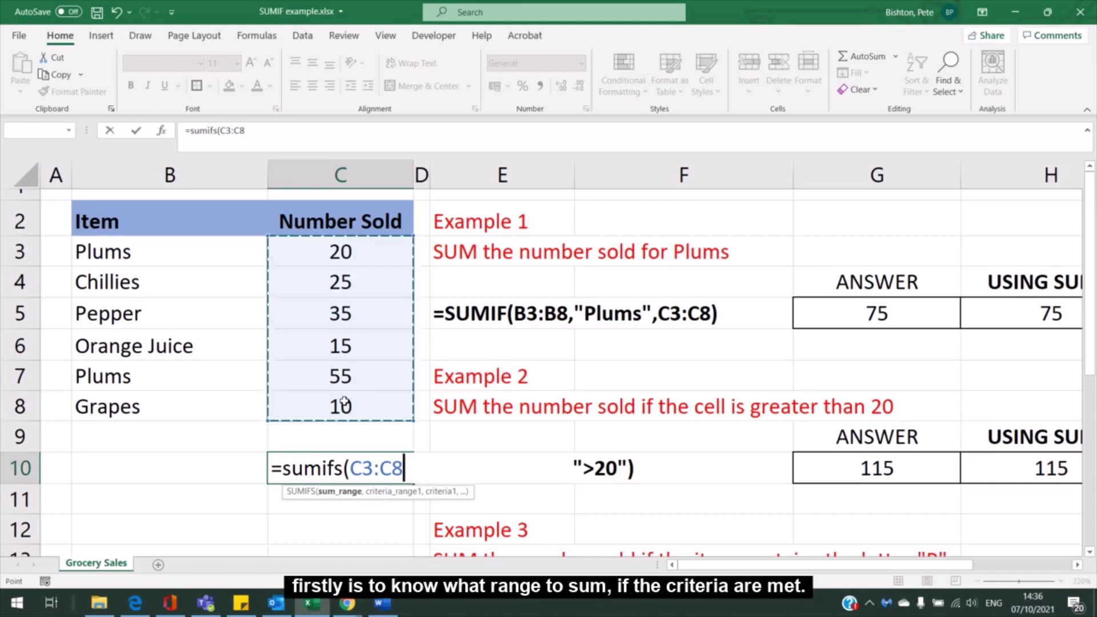
pyautogui.write(',')
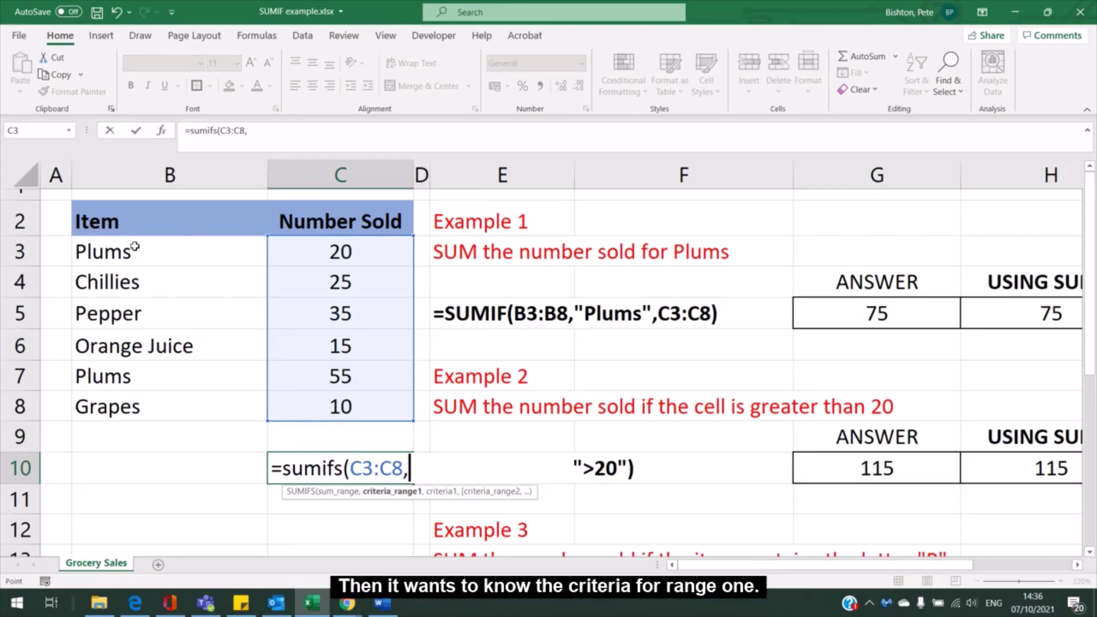
# Add B3:B8 as the first criteria range of the SUMIFS formula, with "plums" as its criteria.
pyautogui.moveTo(136, 250); pyautogui.dragTo(129, 405)
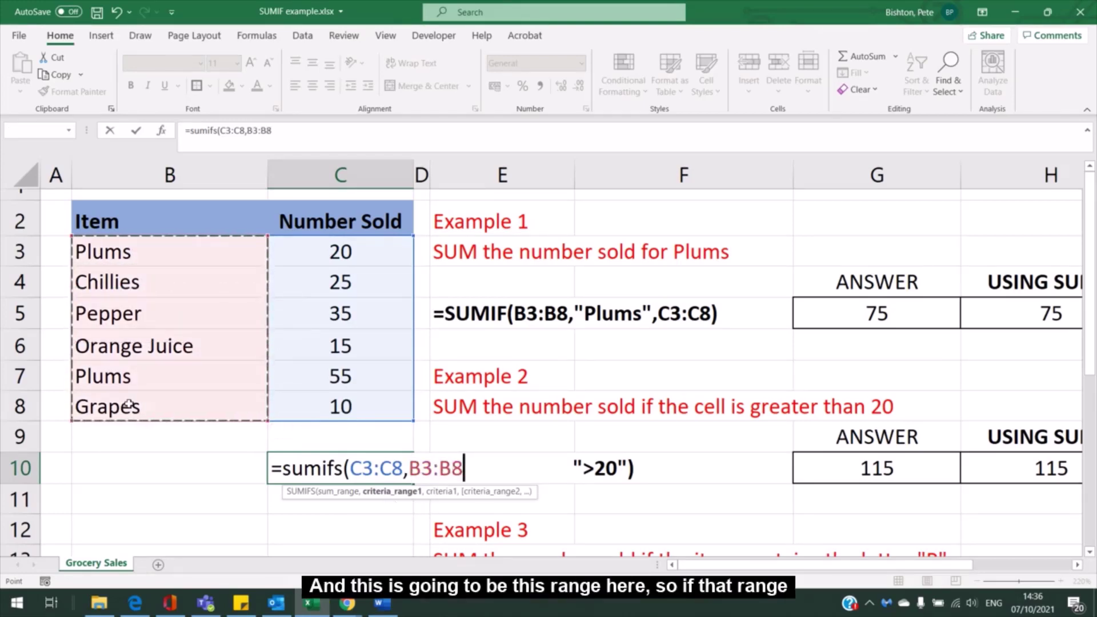
pyautogui.write(',')
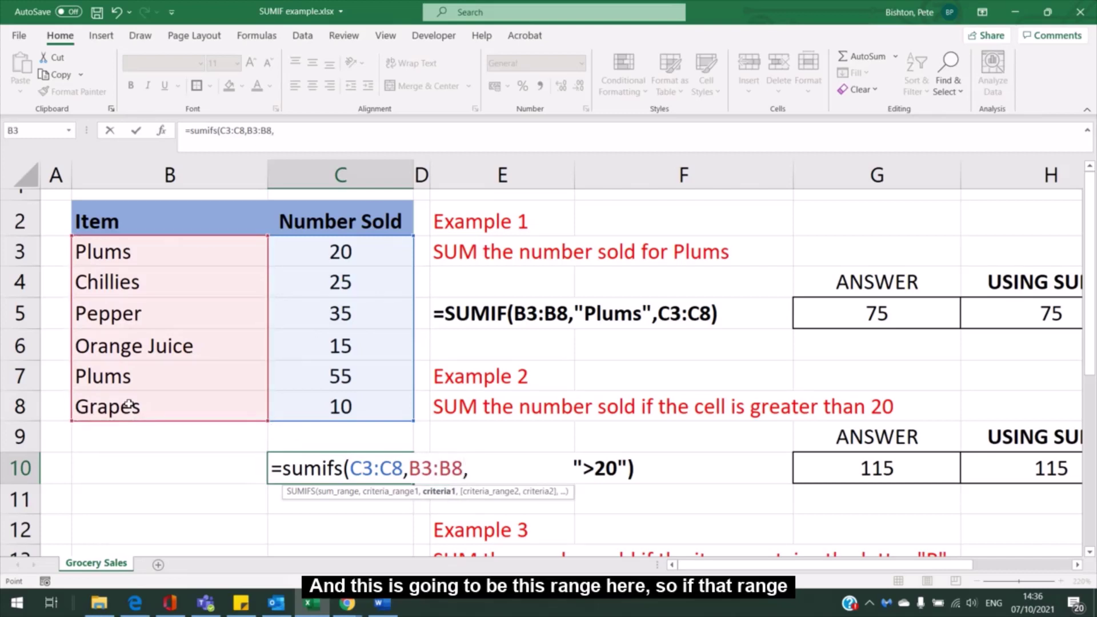
pyautogui.write('"')
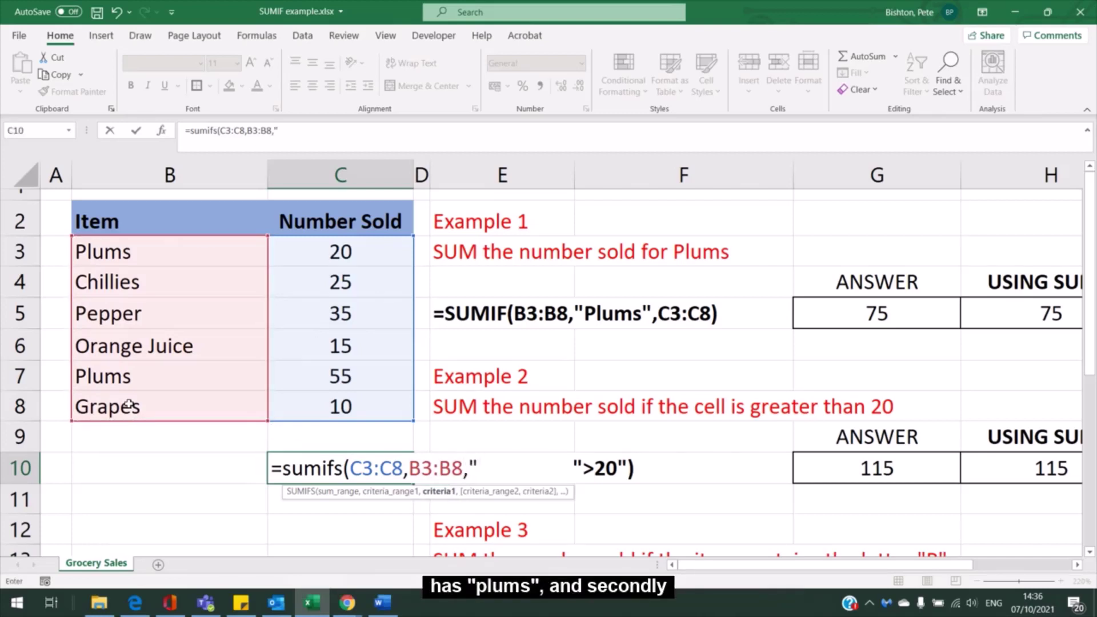
pyautogui.write('plums')
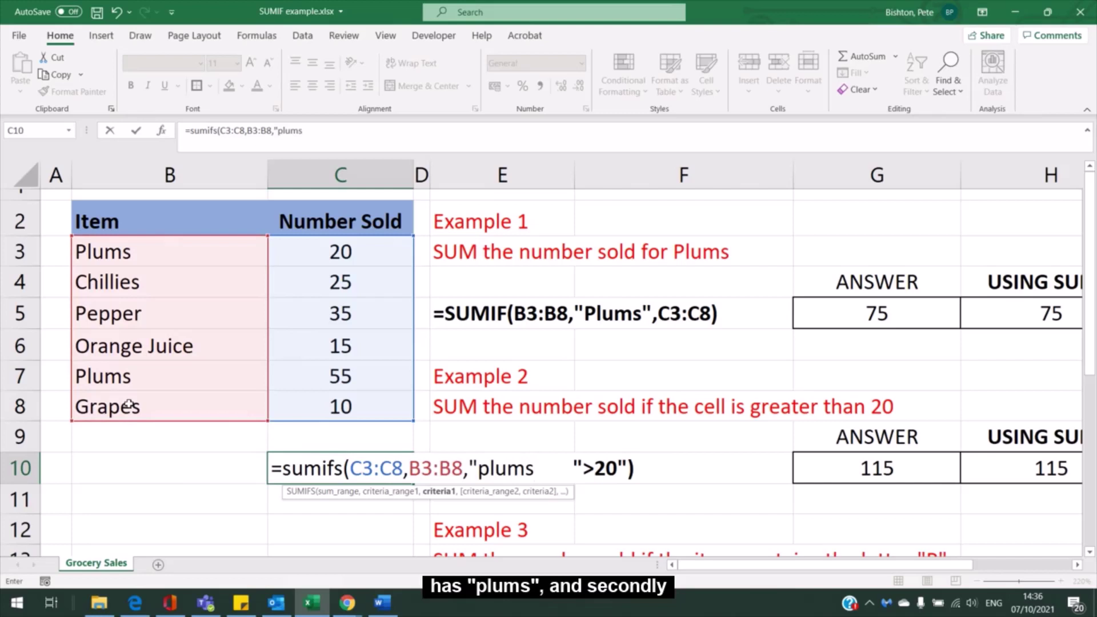
pyautogui.write('",')
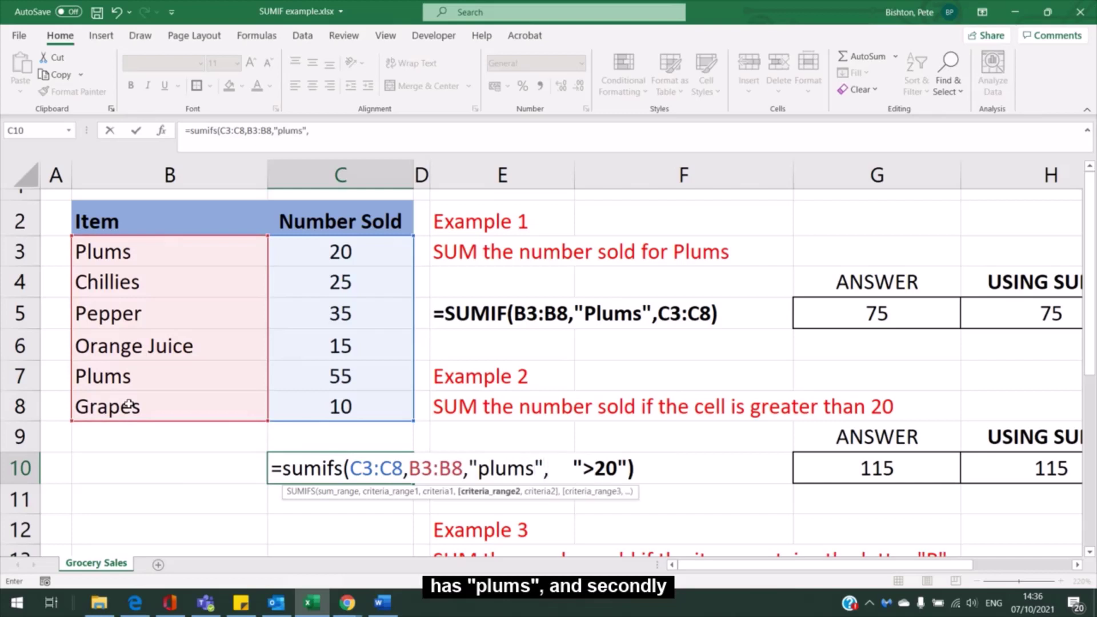
# Add C3:C8 as the second criteria range with ">20" as its criteria, and close the SUMIFS parenthesis.
pyautogui.moveTo(344, 251); pyautogui.dragTo(337, 413)
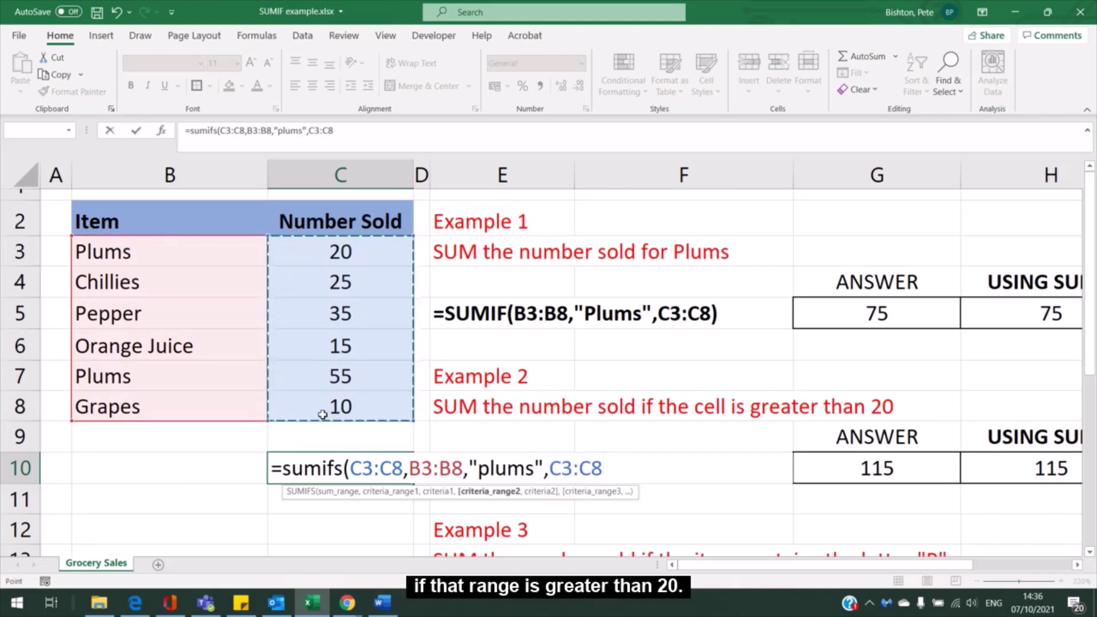
pyautogui.write(',"')
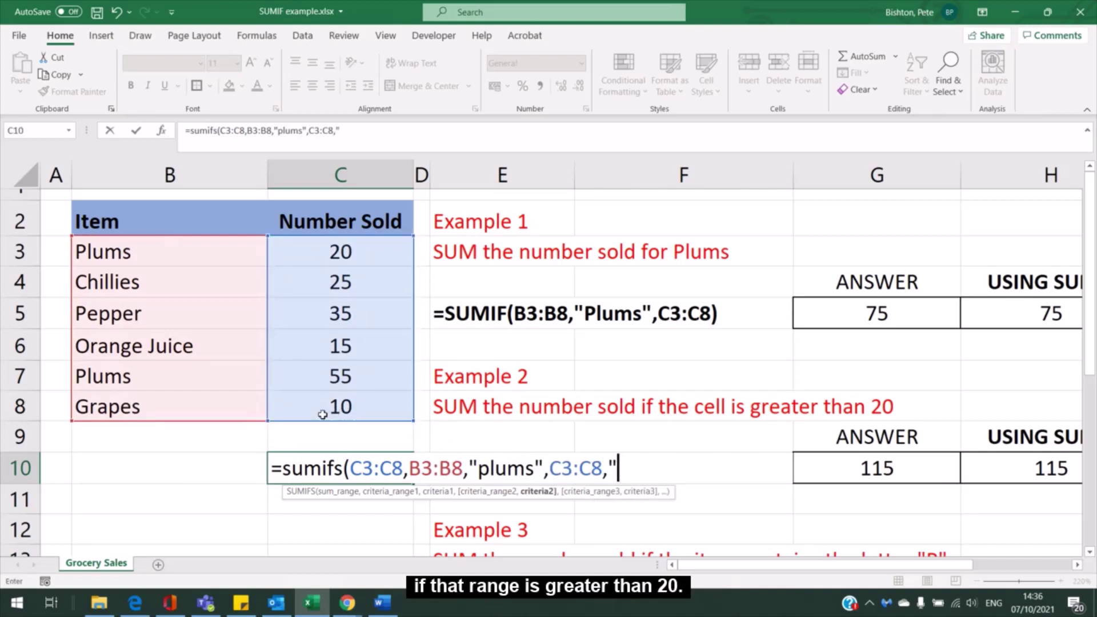
pyautogui.write('>20"')
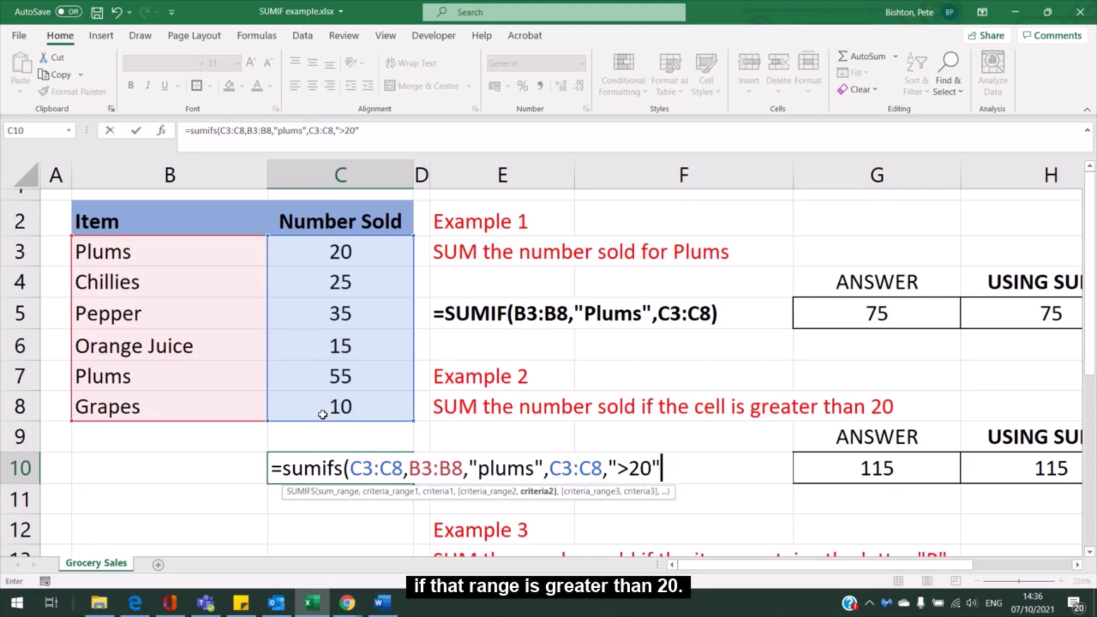
pyautogui.write(')')
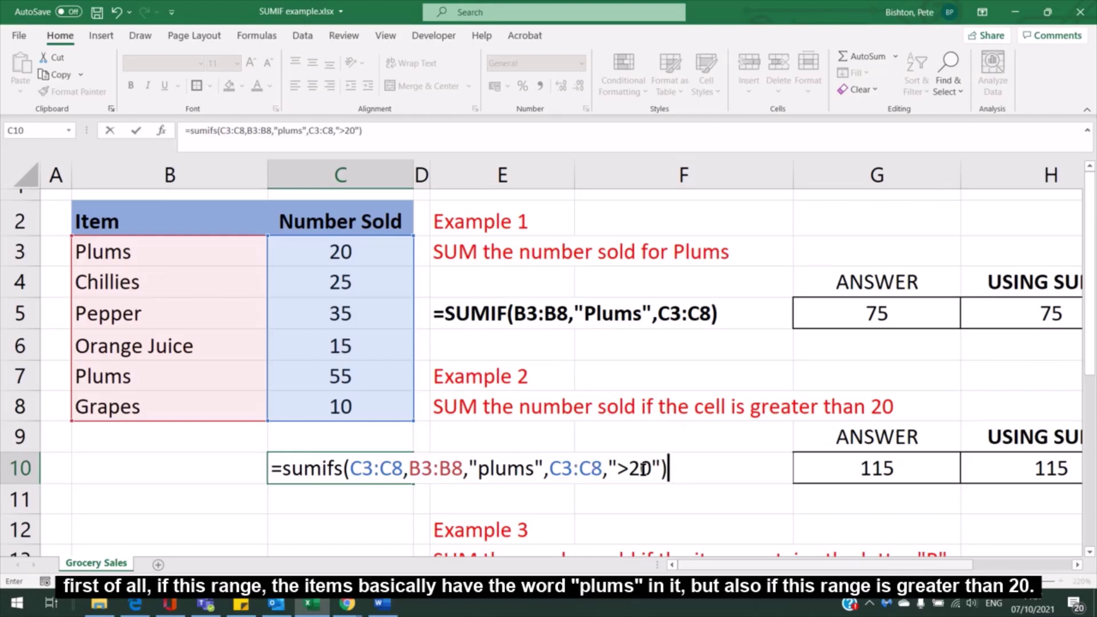
# Commit the SUMIFS formula in C10, check it against the Plums quantities in C3 and C7, and reselect C10.
pyautogui.press('Return')
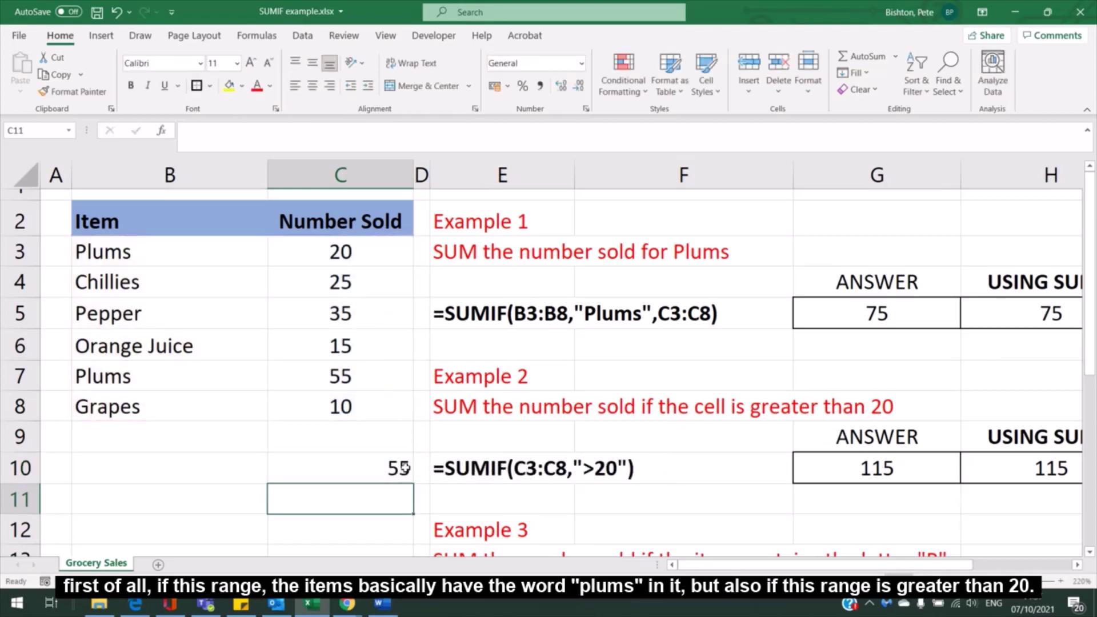
pyautogui.press('Up')
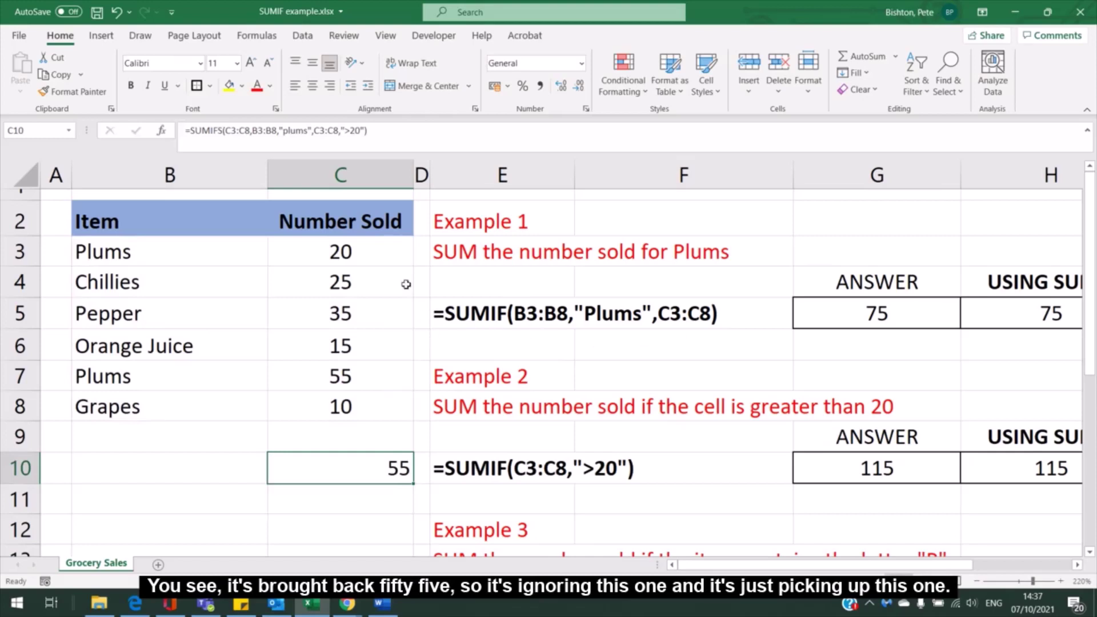
pyautogui.click(359, 255)
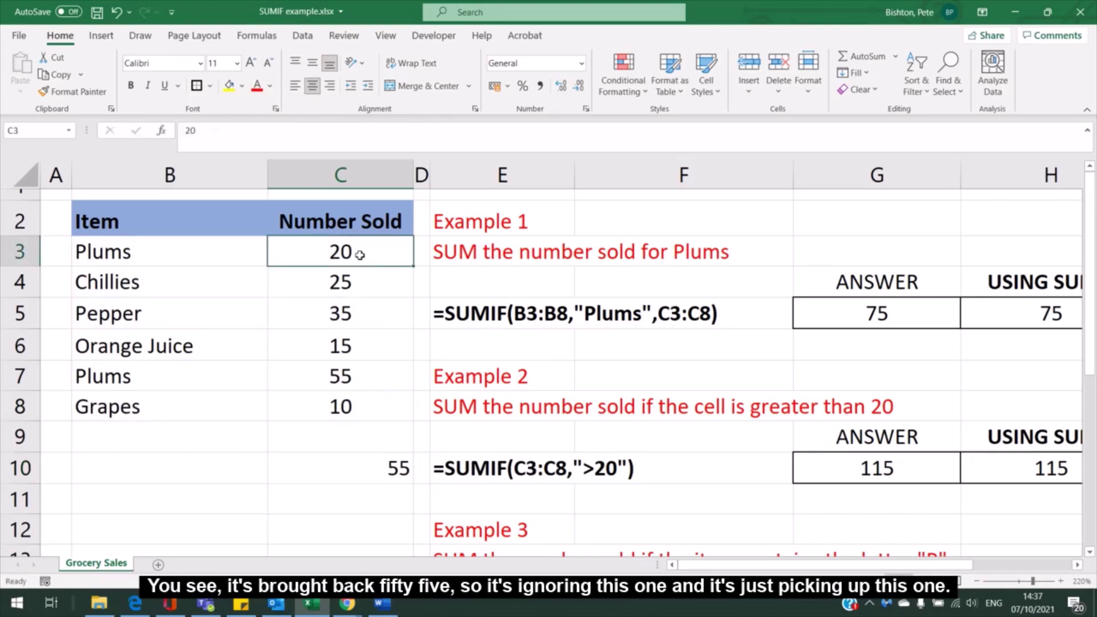
pyautogui.click(352, 377)
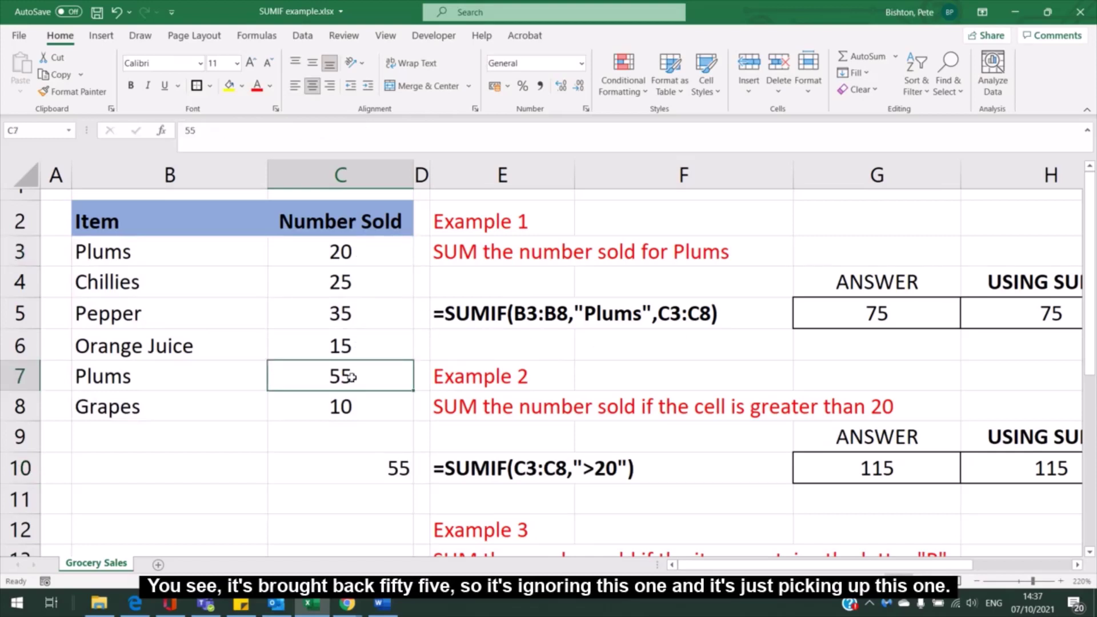
pyautogui.click(355, 251)
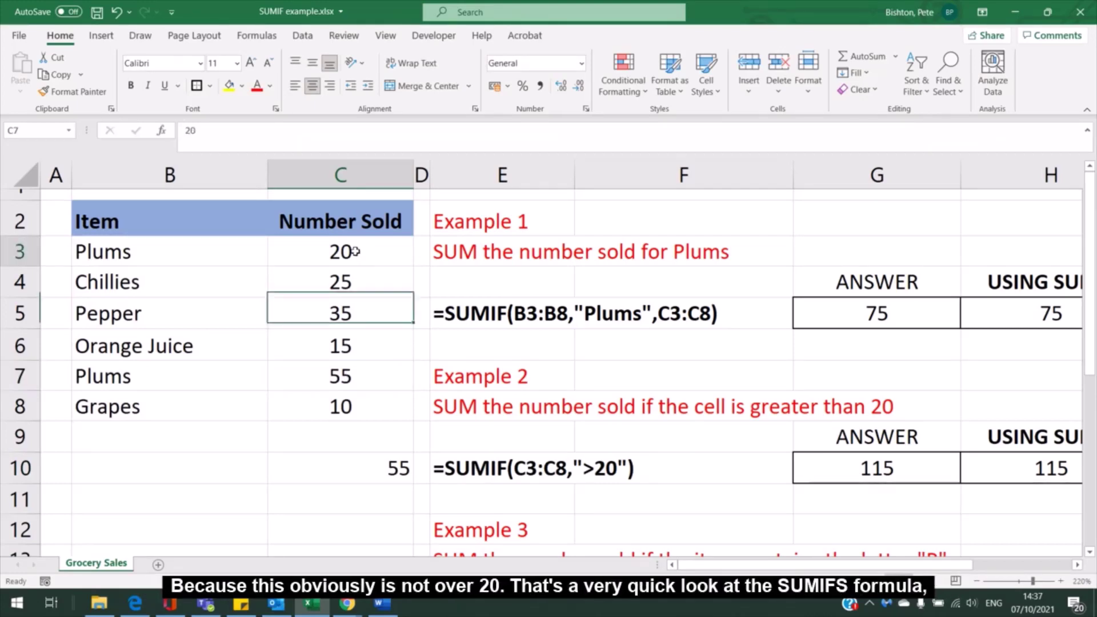
pyautogui.click(349, 475)
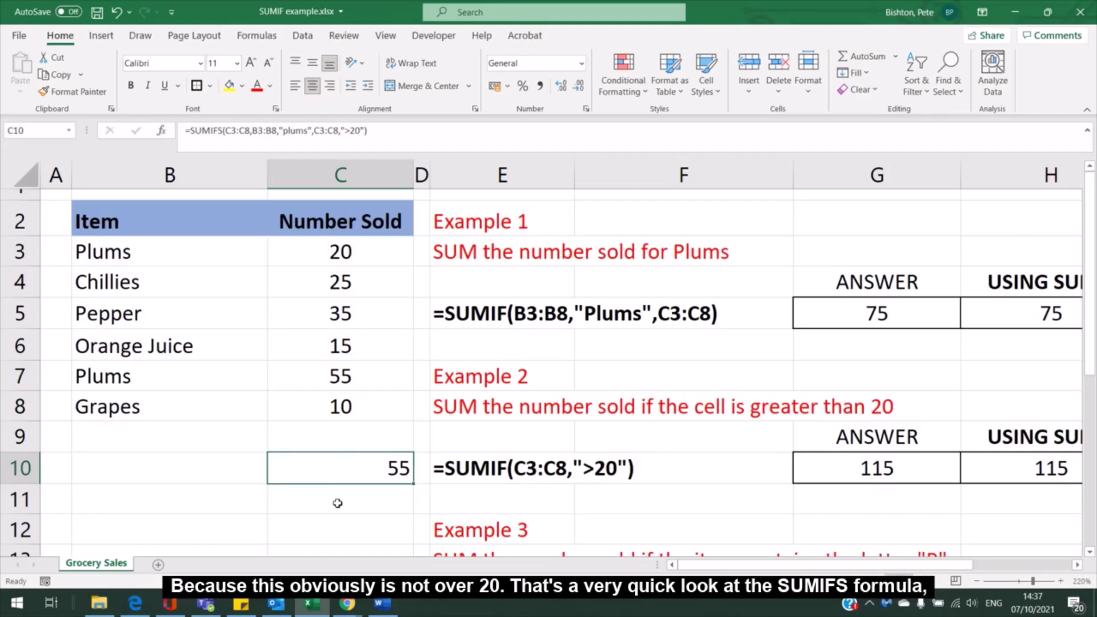